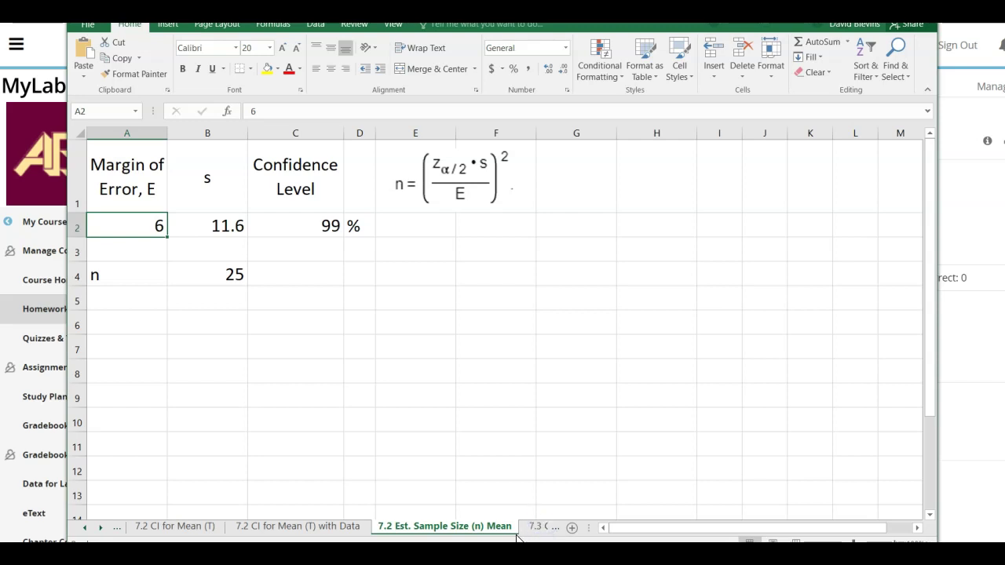
Browse back through the workbook's 7.2 worksheets and open the 7.2 Critical T Values sheet.
click(309, 526)
click(197, 529)
click(114, 527)
click(160, 527)
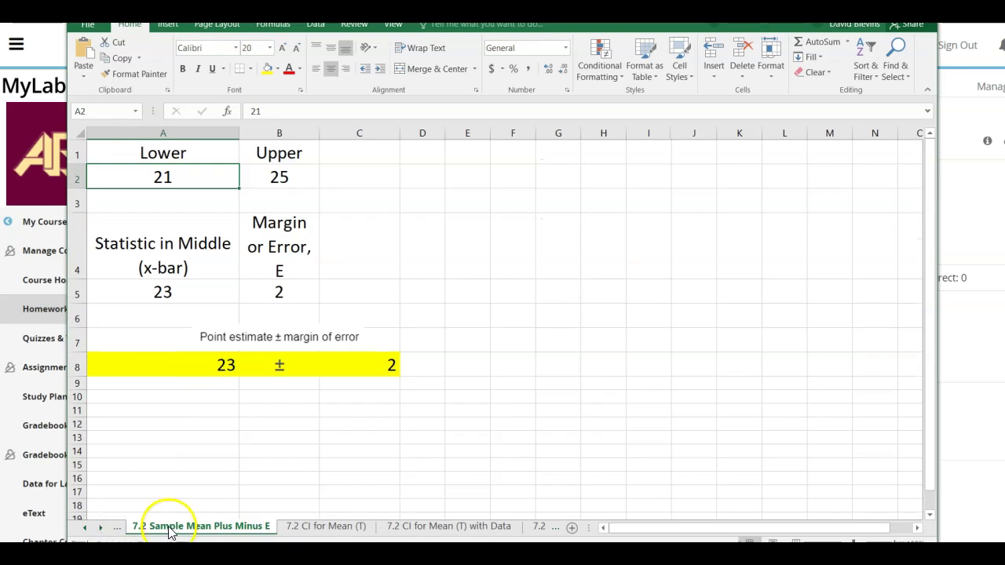
click(117, 527)
click(114, 528)
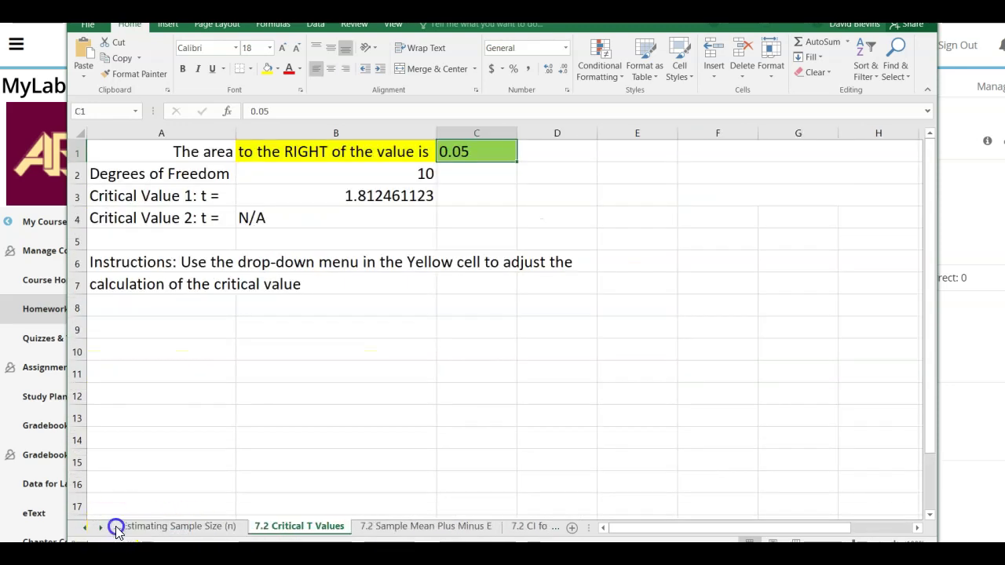
click(322, 526)
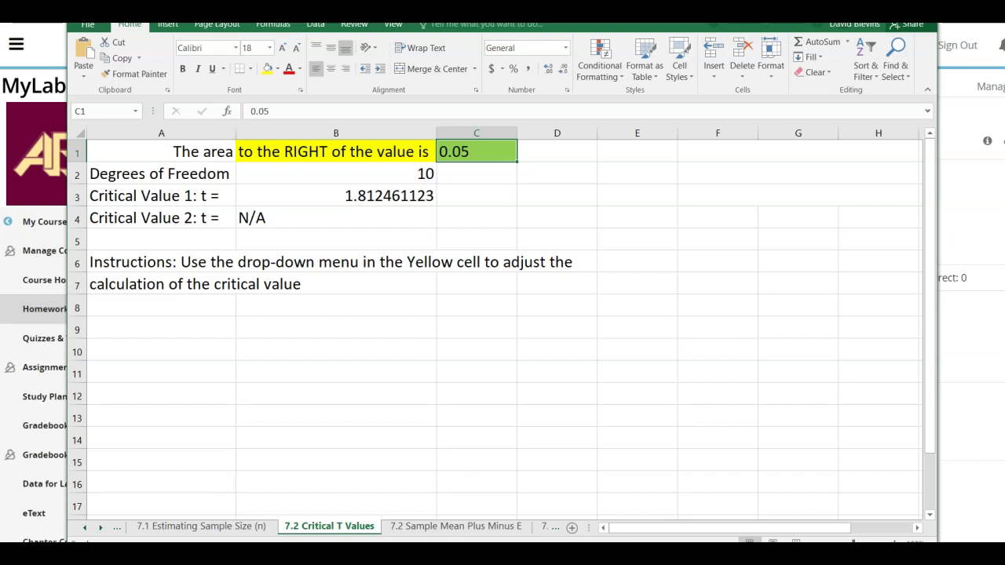
Switch to the 7.2 Homework in MyLab Statistics, preview question 2 and return to question 1.
click(856, 6)
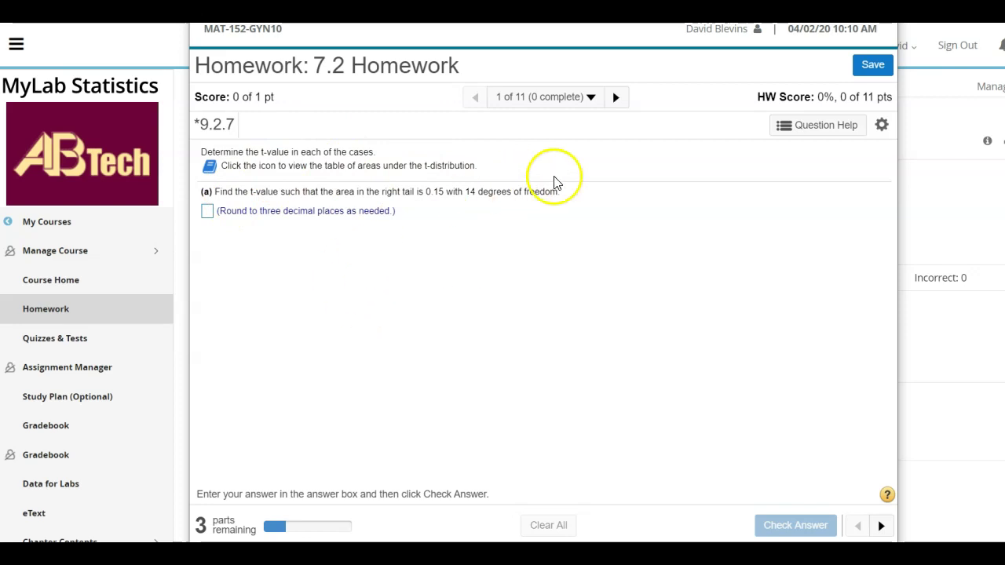
click(617, 99)
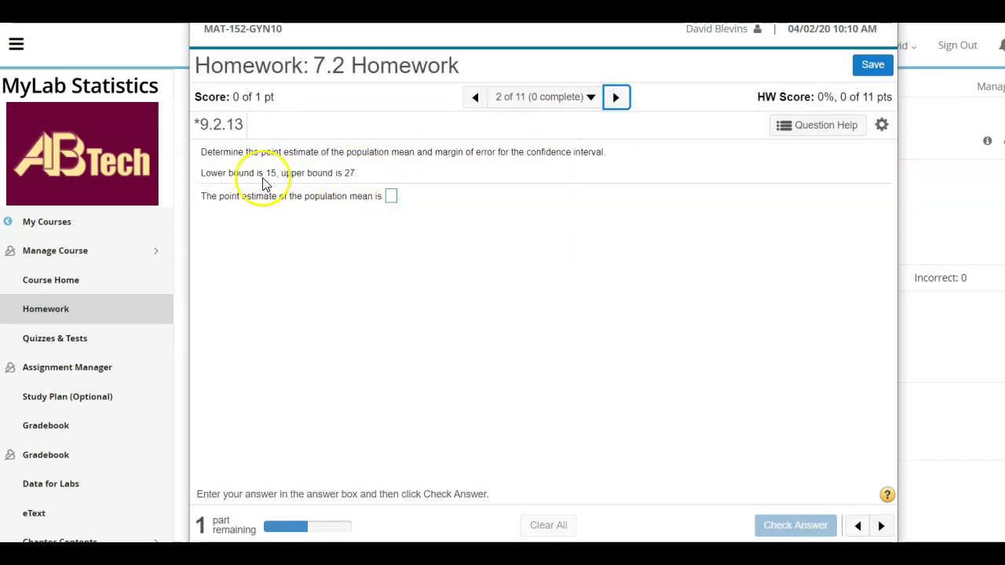
click(477, 99)
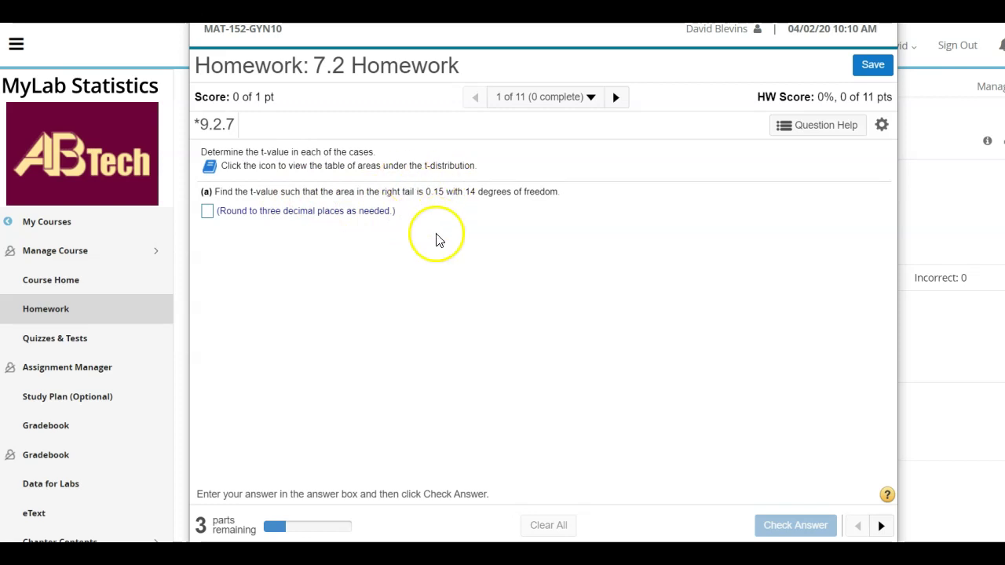
Switch to Excel, keeping the question in view, and set the right-tail area in C1 to 0.15 and the degrees of freedom to 14.
click(638, 556)
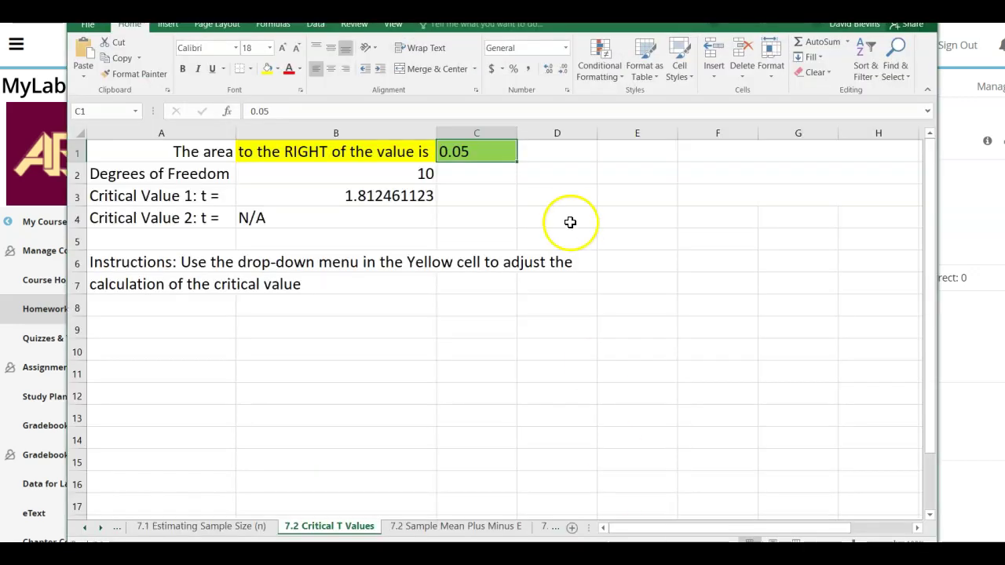
drag(657, 7, 730, 234)
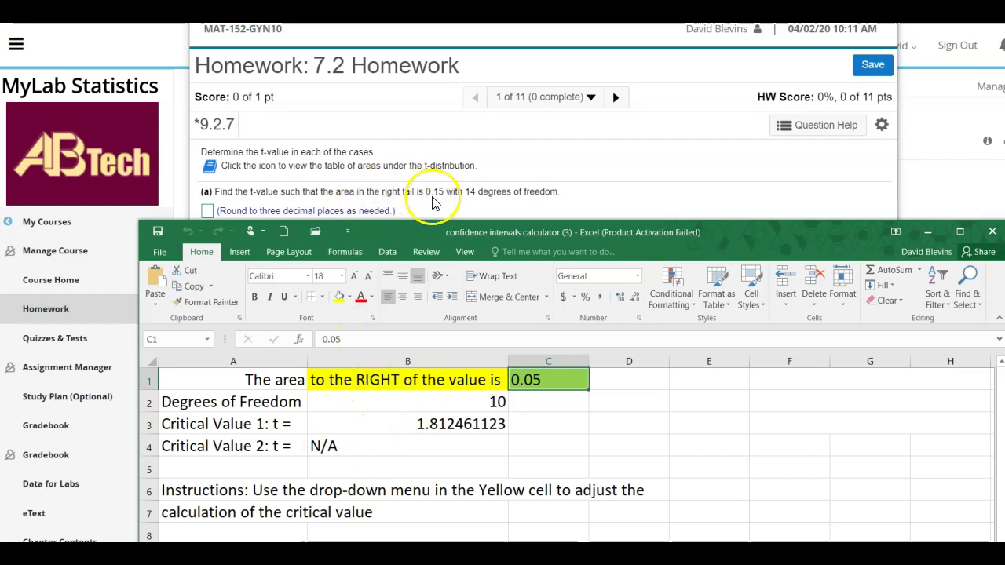
click(526, 377)
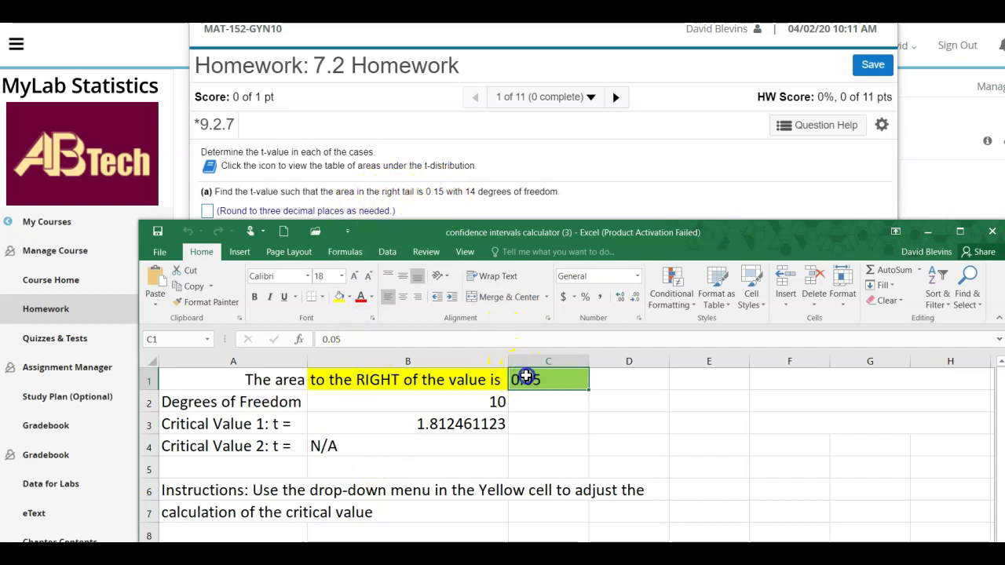
text(0.)
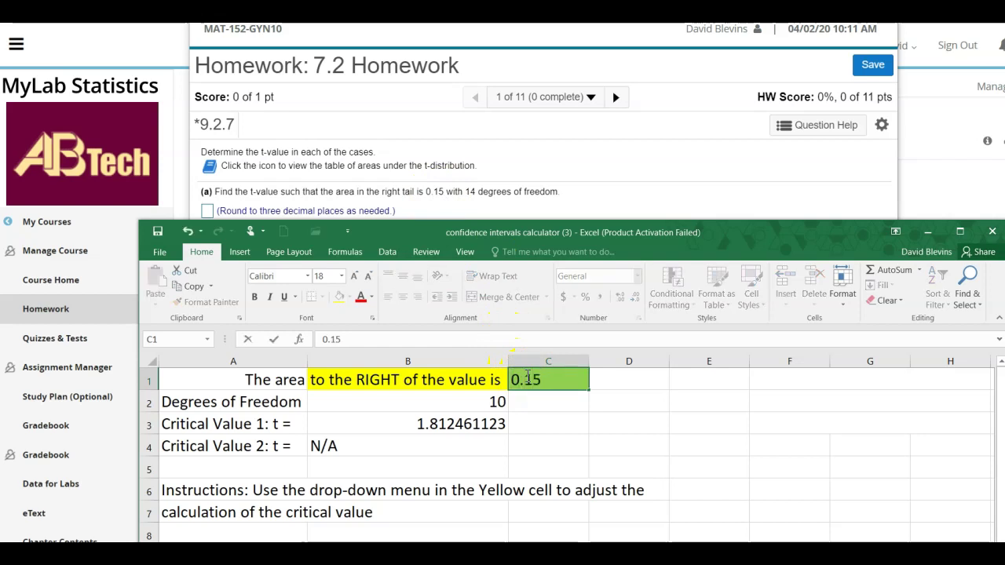
text(15)
key(Return)
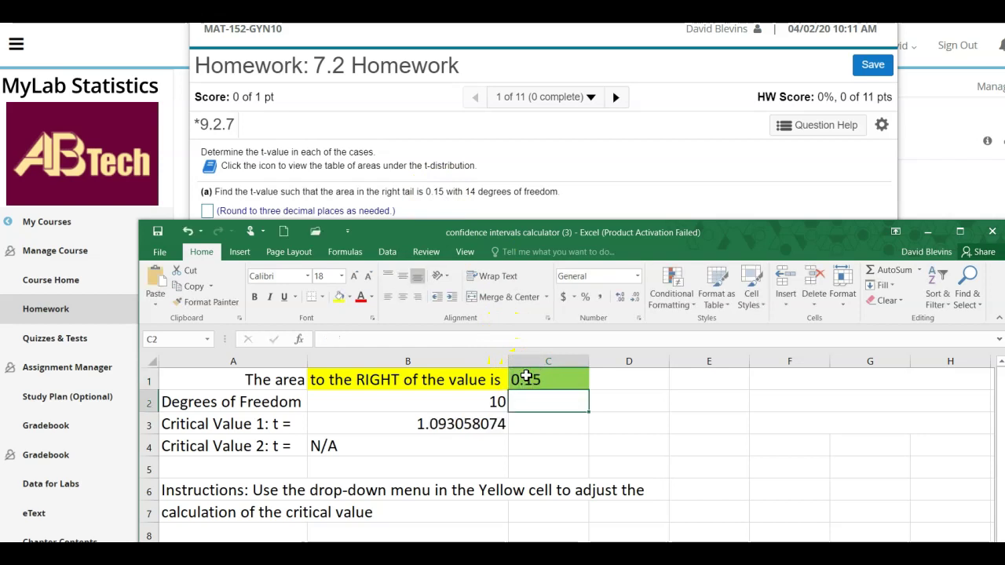
click(474, 400)
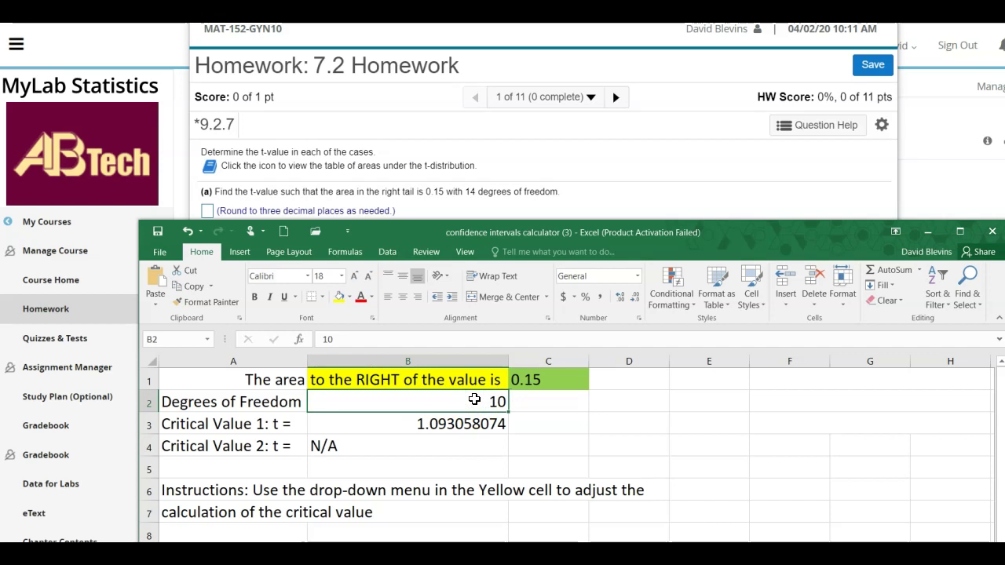
text(14)
key(Return)
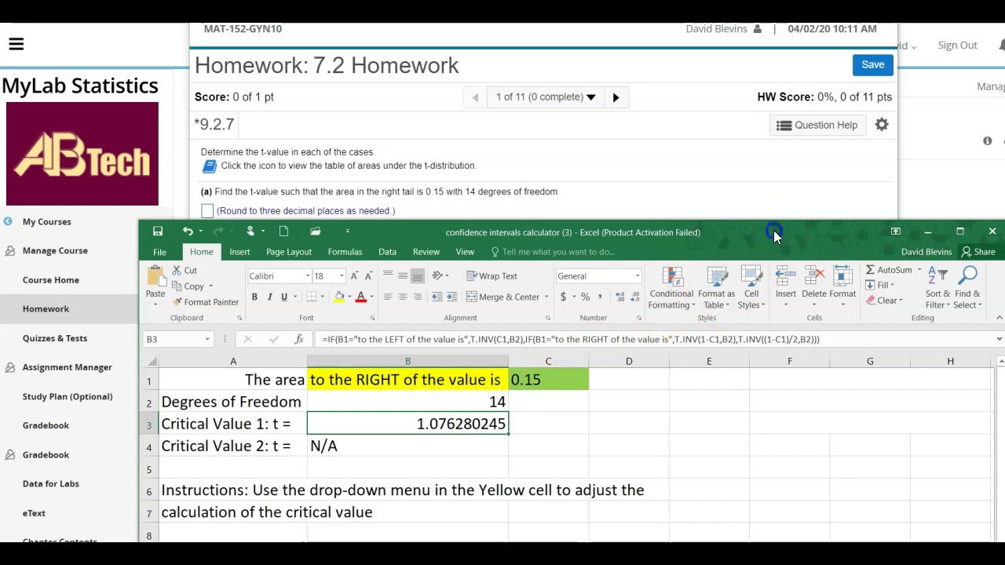
Arrange the homework and the Excel calculator side by side so that both are visible.
drag(774, 233, 767, 262)
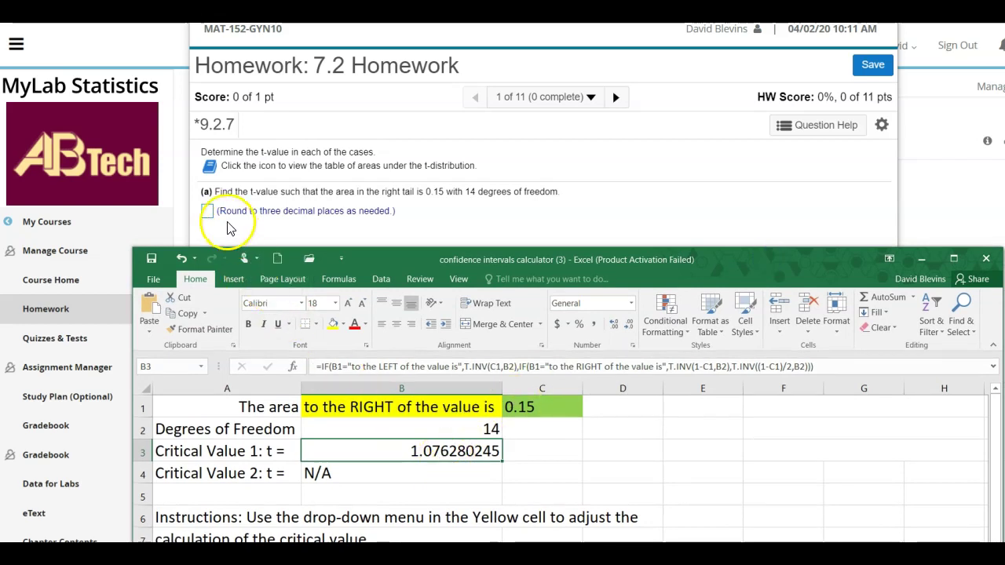
drag(577, 2, 0, 7)
click(559, 249)
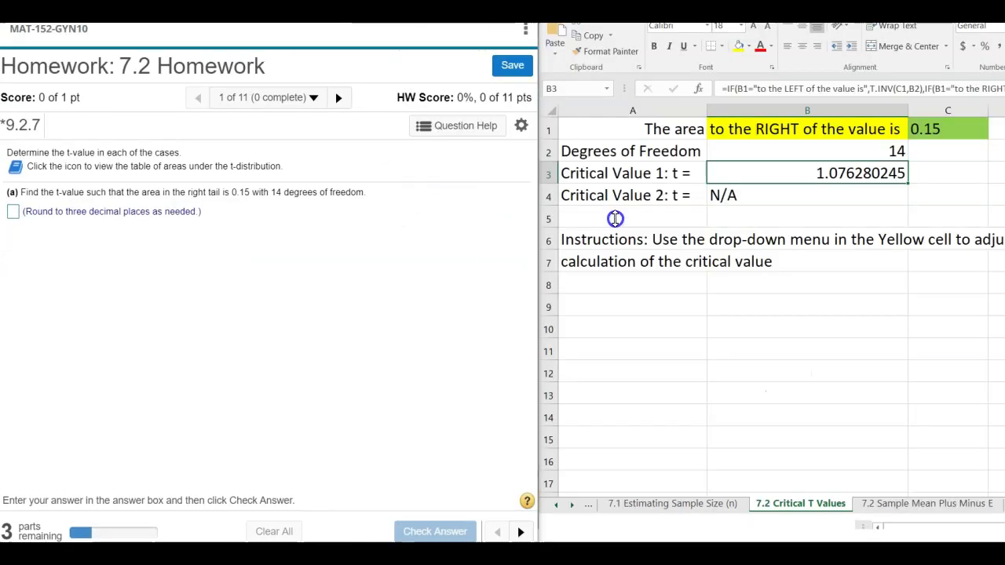
Answer part (a) of the homework question with 1.076, submit it and dismiss the feedback.
click(11, 212)
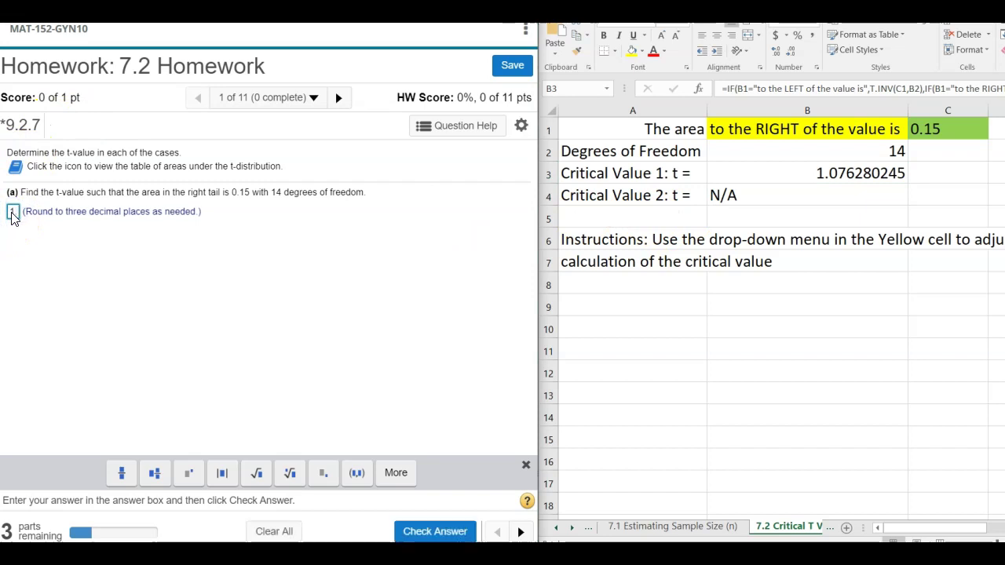
text(1.076)
key(Return)
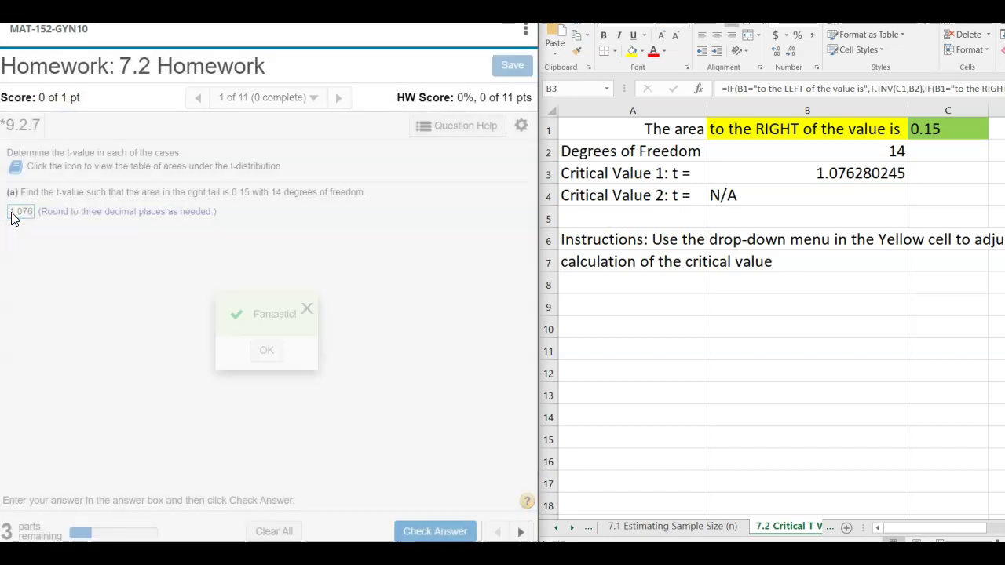
click(269, 355)
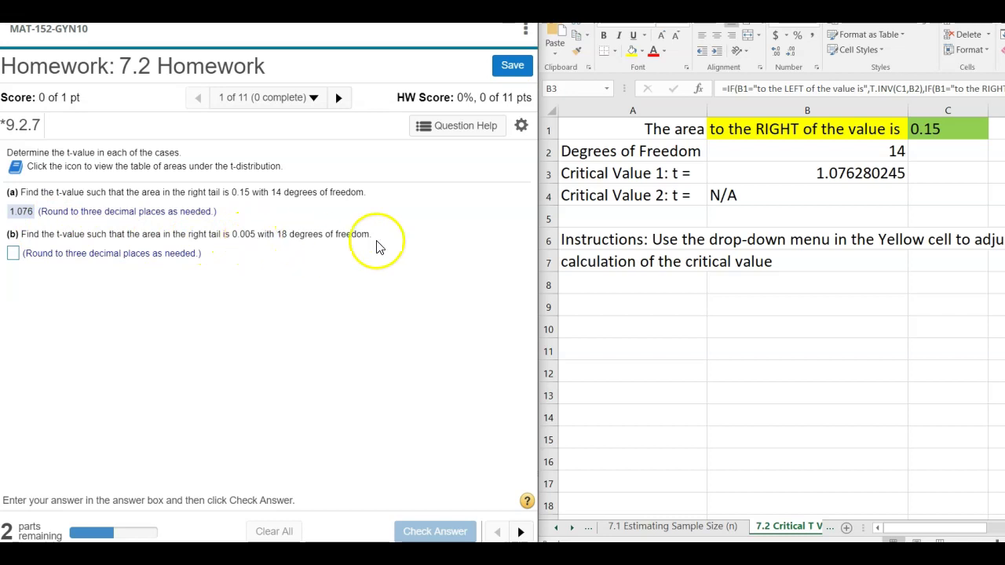
Set the calculator's right-tail area in C1 to 0.005 and the degrees of freedom in B2 to 18.
click(934, 128)
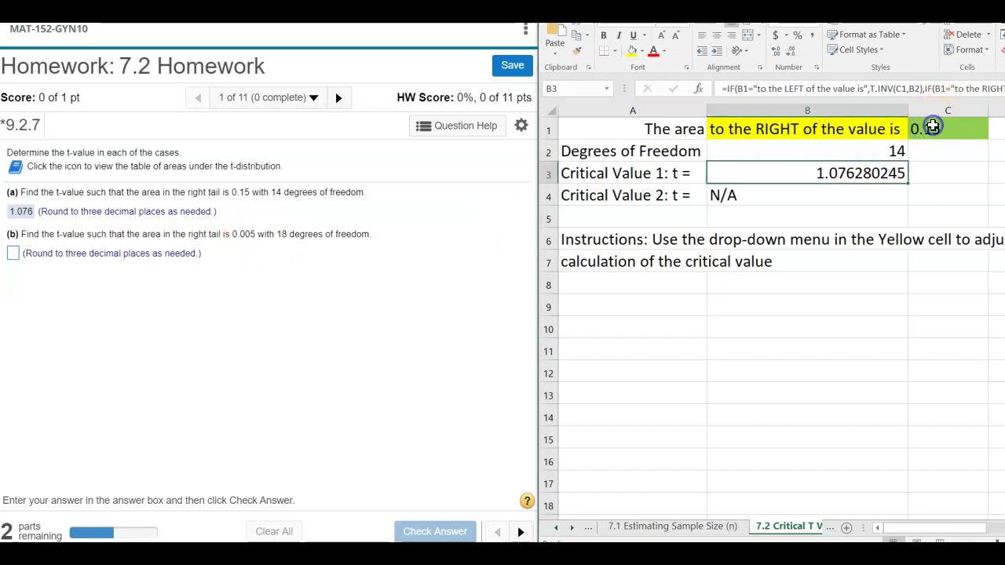
click(959, 135)
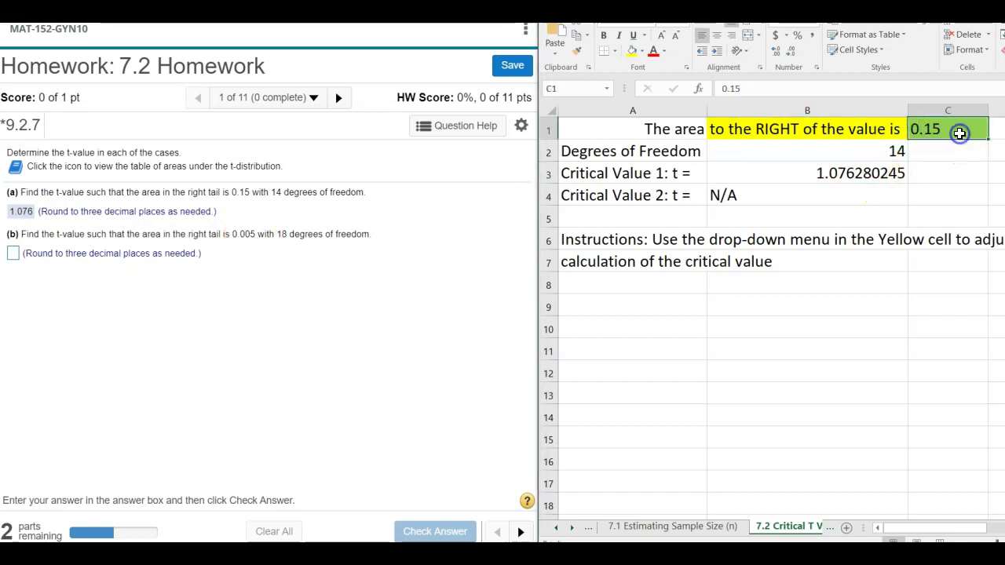
text(.00)
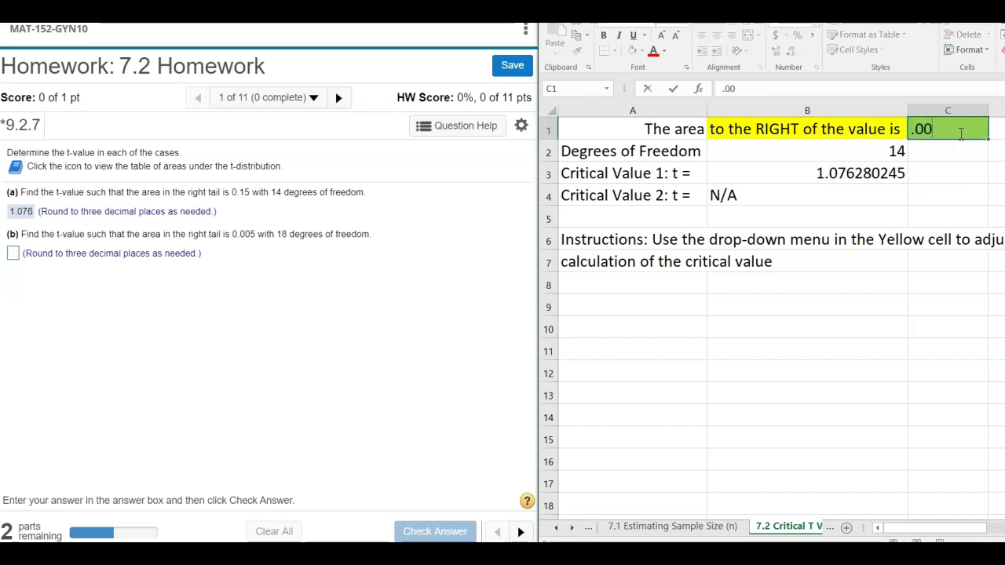
text(5)
key(Return)
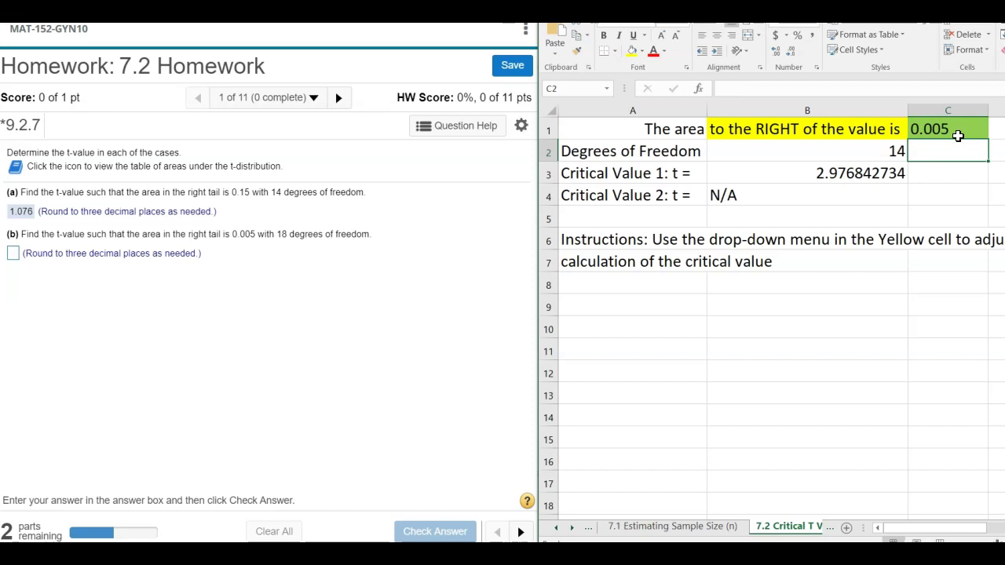
click(885, 149)
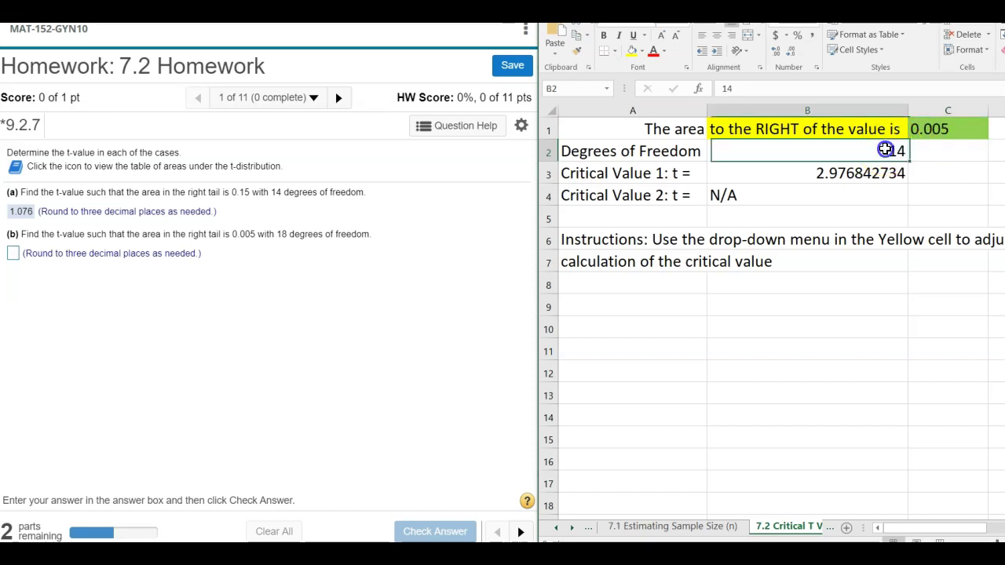
text(18)
key(Return)
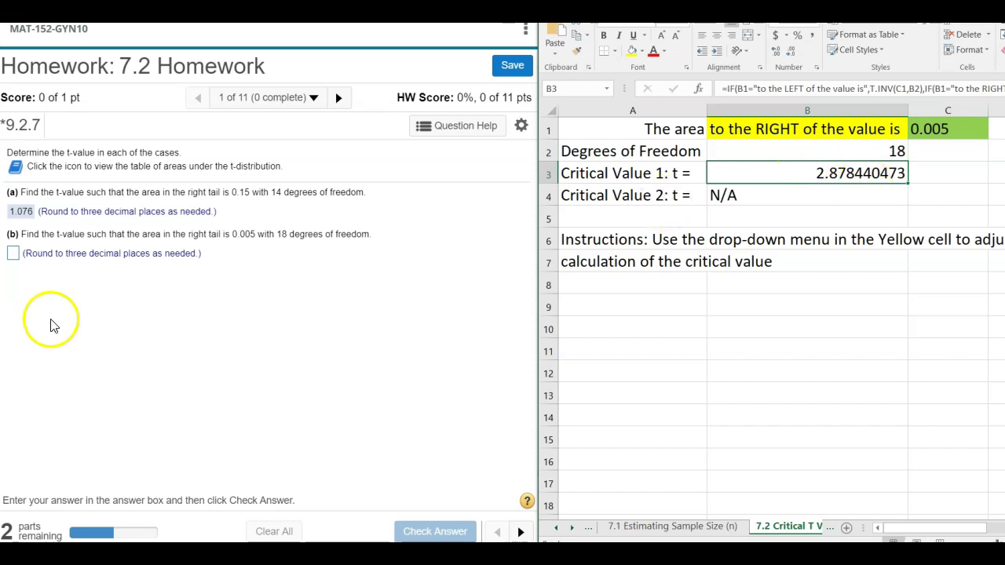
Answer part (b) of the homework question with 2.878 and submit it.
click(12, 254)
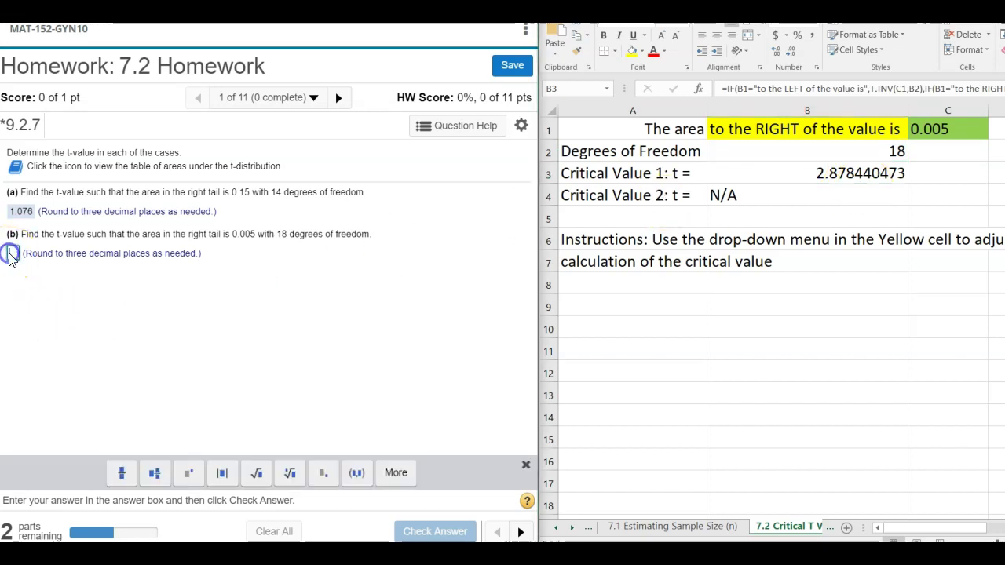
text(2.878)
key(Return)
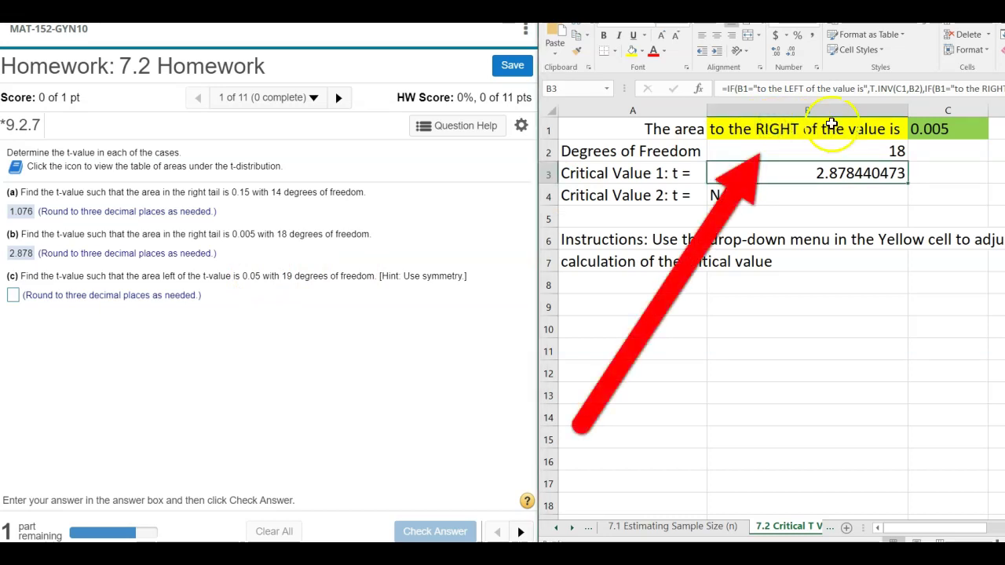
Change the calculator's area option in the yellow cell B1 to "to the LEFT of the value is".
click(768, 127)
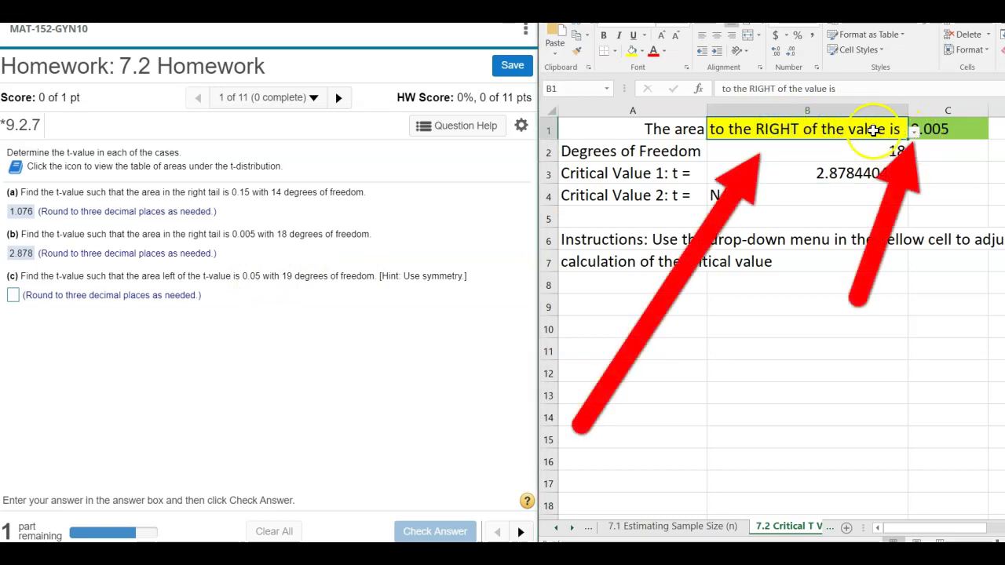
click(915, 131)
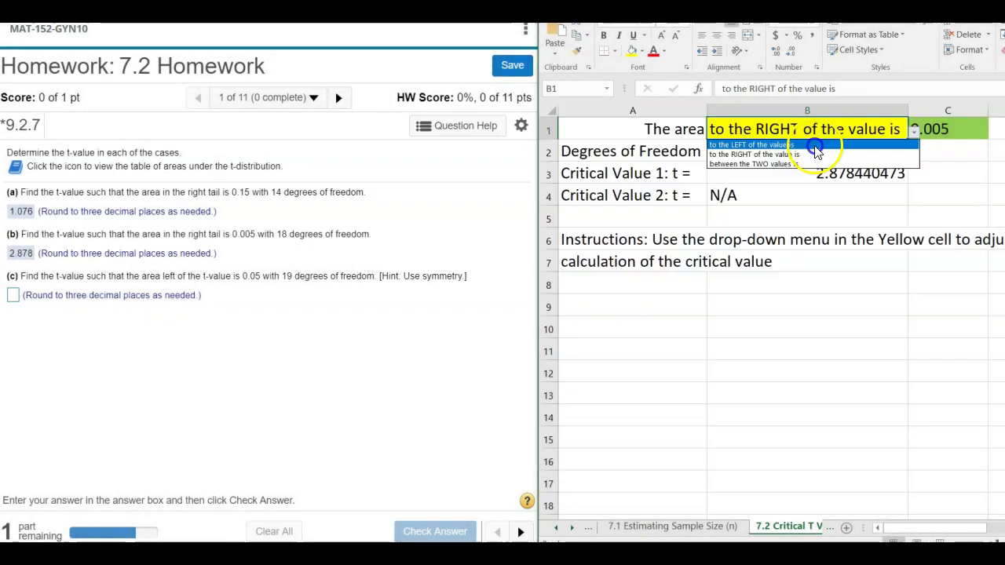
click(815, 148)
Set the calculator's left-tail area in C1 to 0.05 and the degrees of freedom in B2 to 19.
click(932, 129)
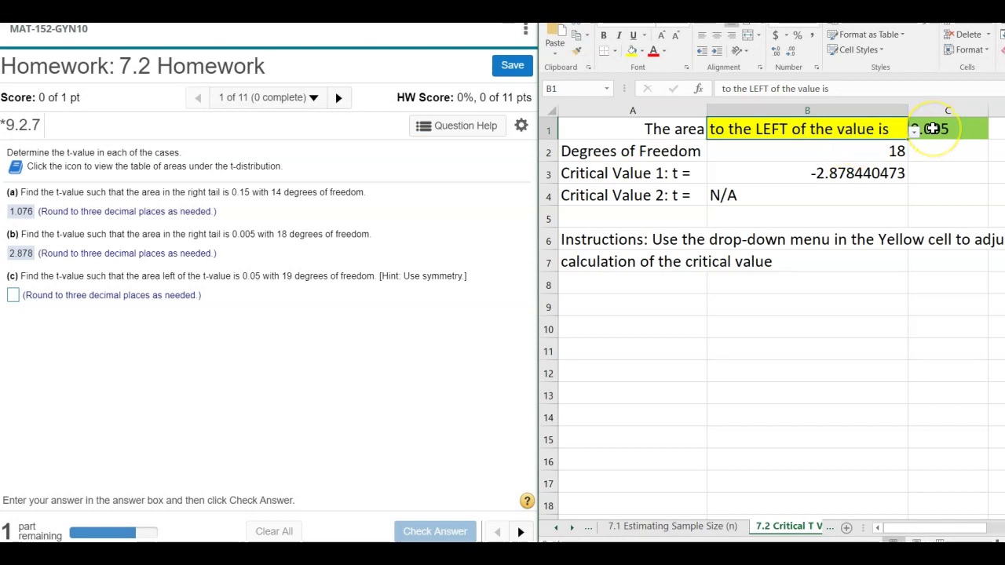
text(0.0)
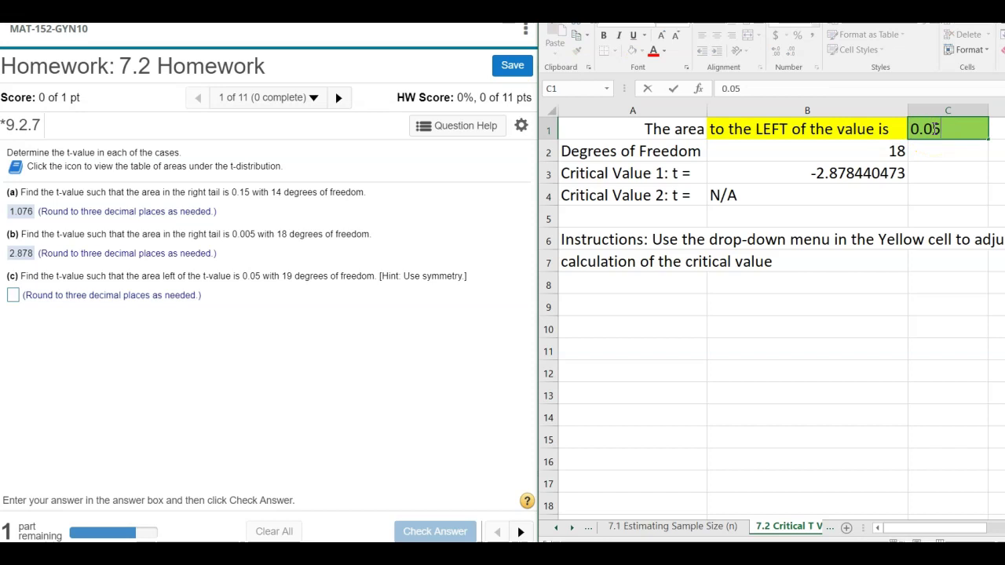
key(Return)
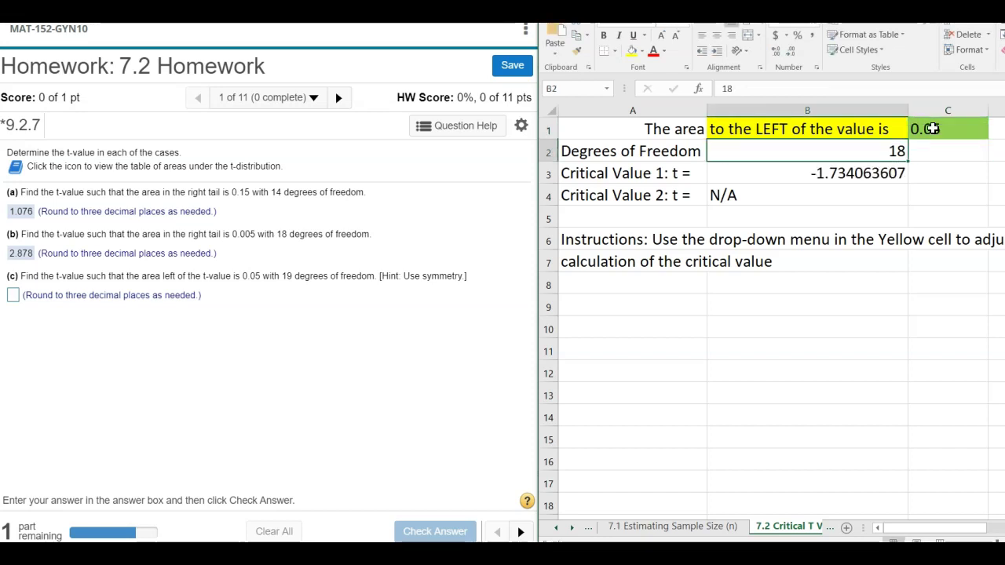
text(19)
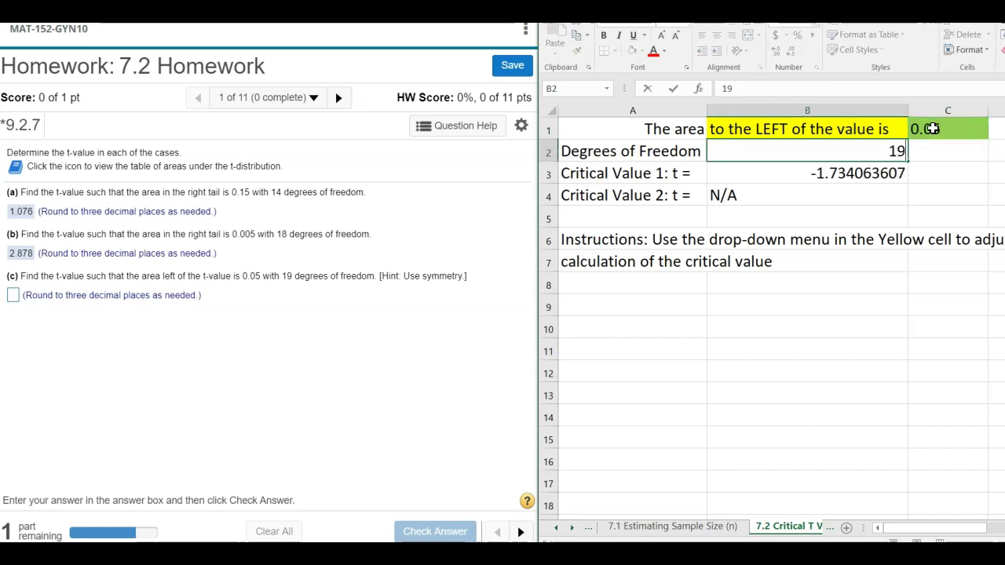
key(Return)
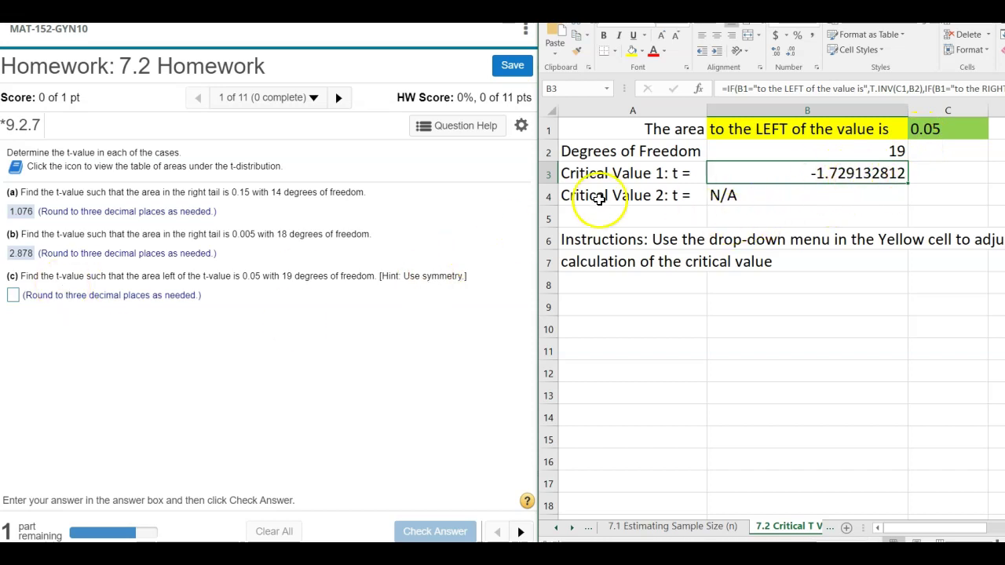
Answer part (c) of the homework question with -1.729 and submit it.
click(16, 297)
text(-1)
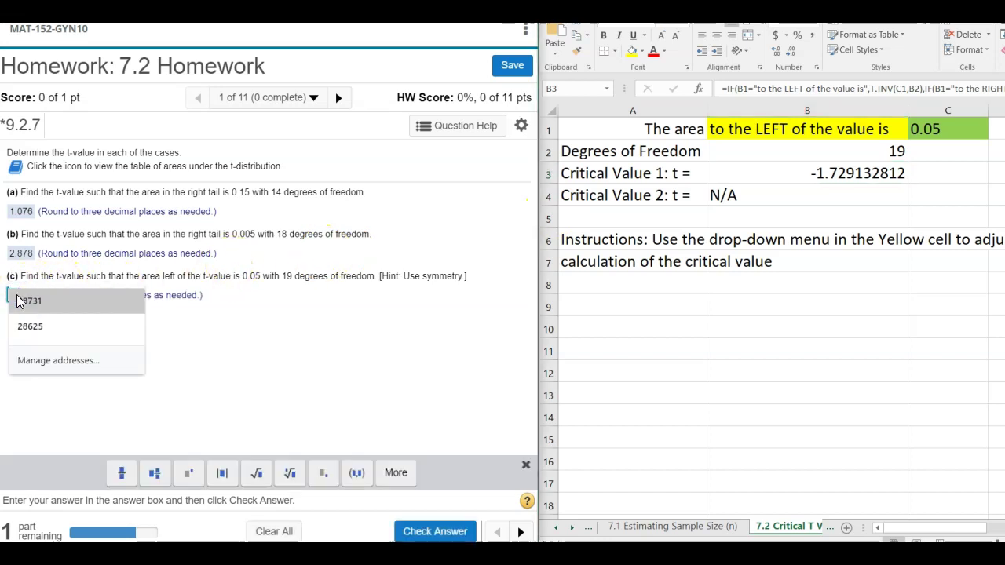
text(.729)
key(Return)
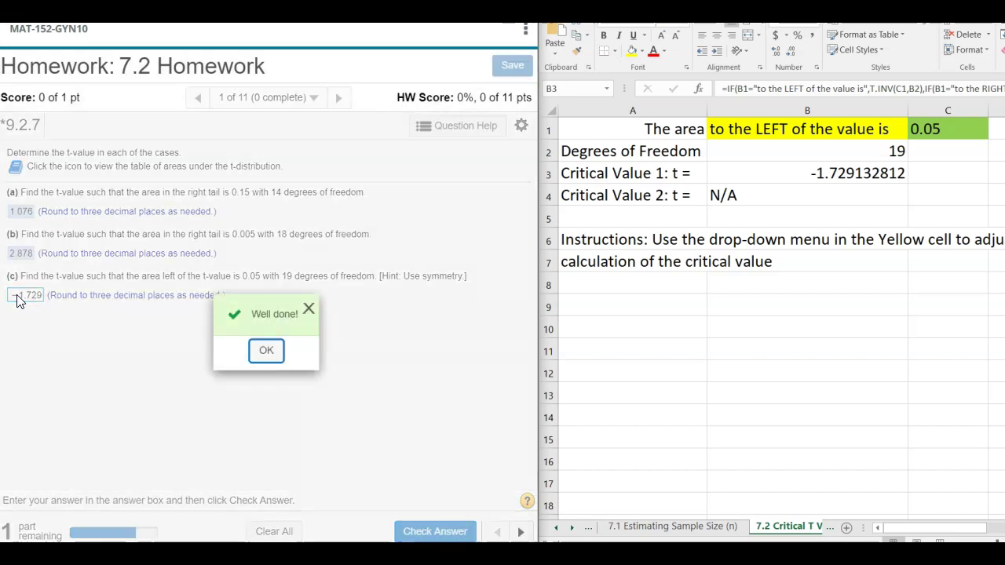
Dismiss the part (c) feedback and change the calculator's area option in B1 to "between the TWO values is".
click(266, 351)
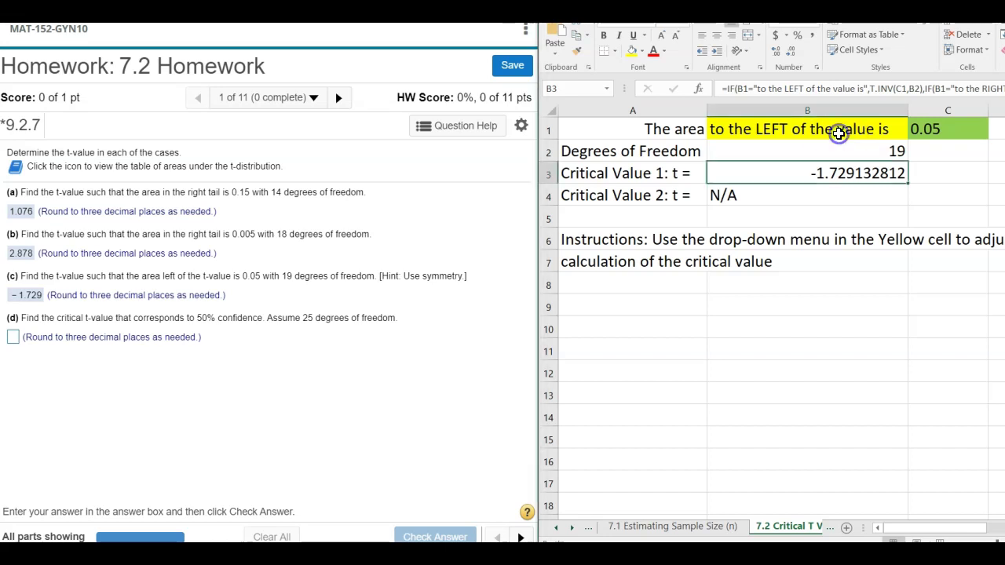
click(850, 131)
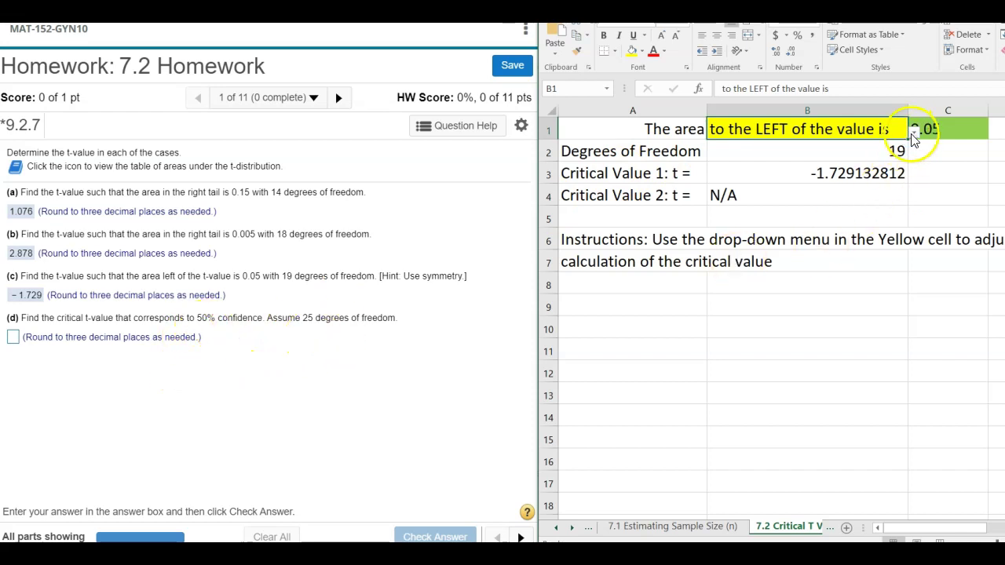
click(913, 133)
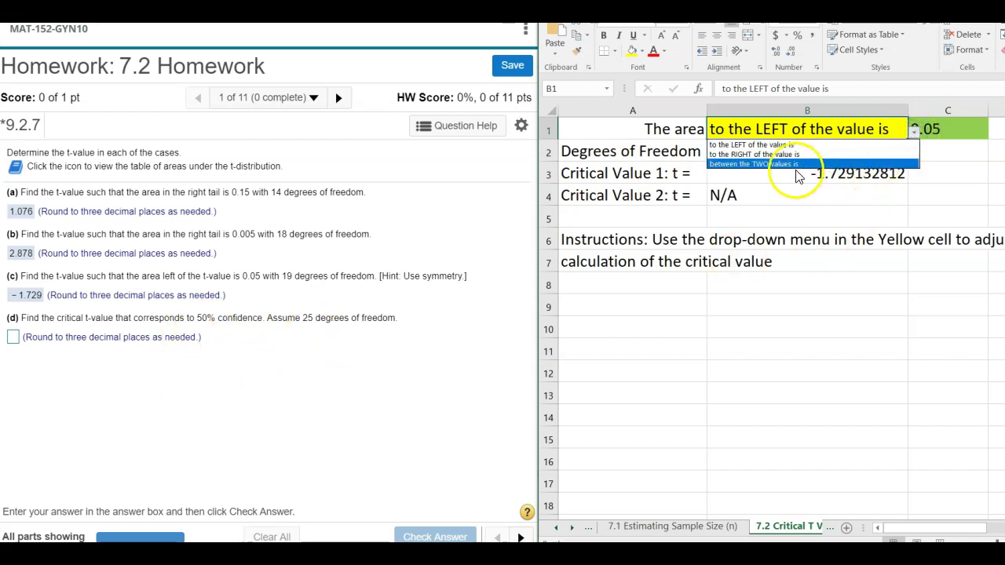
click(758, 164)
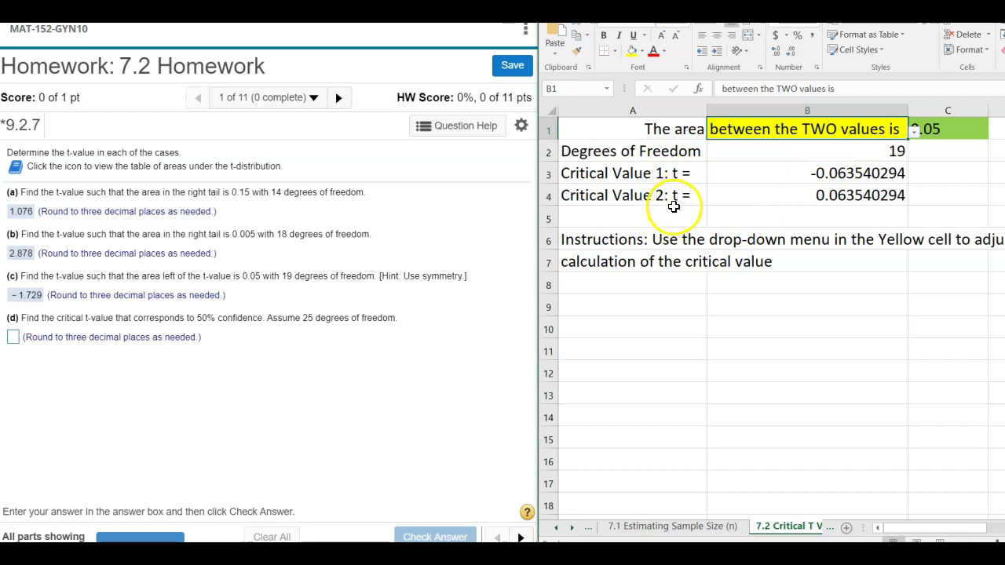
Set the calculator's area between the two values in C1 to 0.5 and the degrees of freedom in B2 to 25.
click(936, 130)
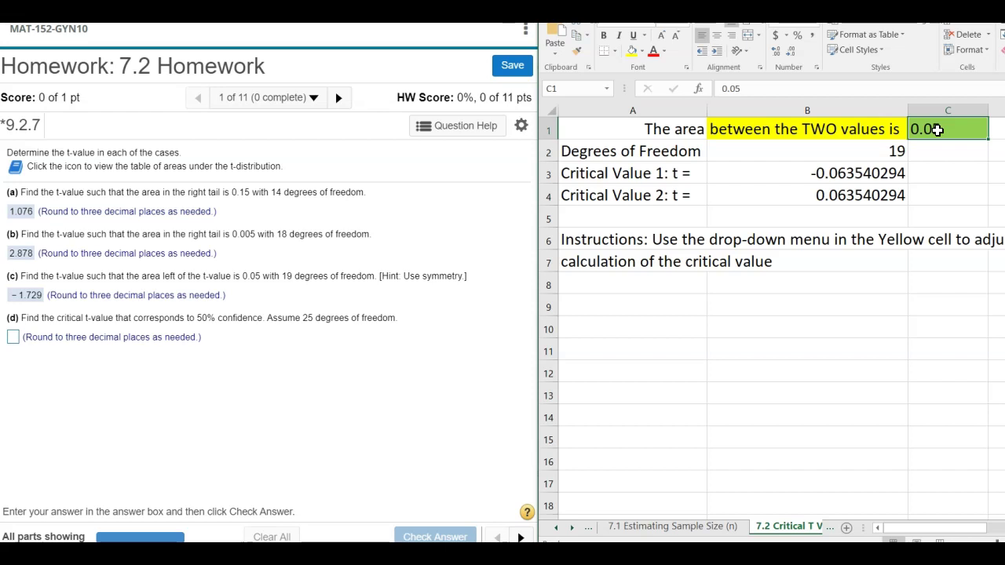
text(0.5)
key(Return)
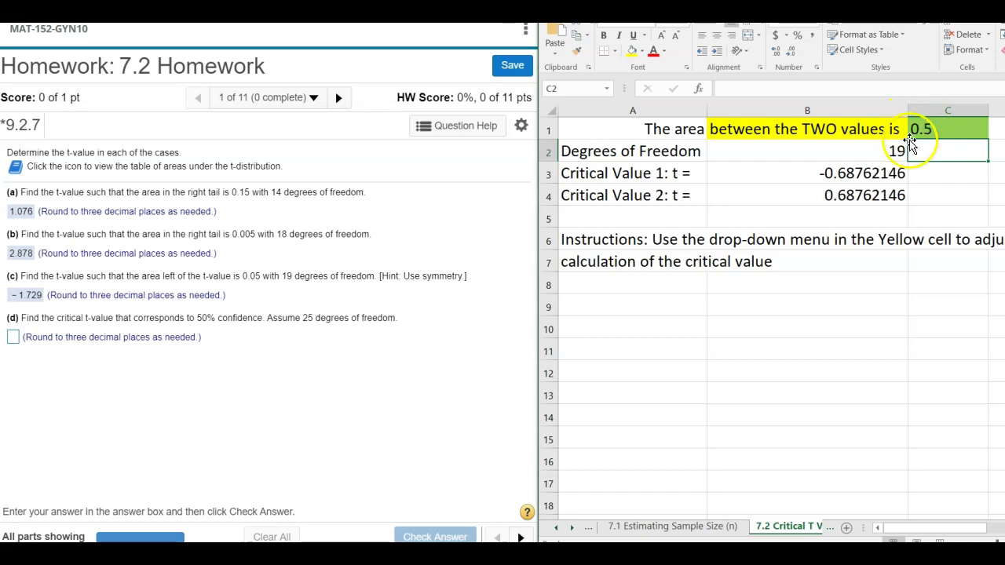
click(879, 152)
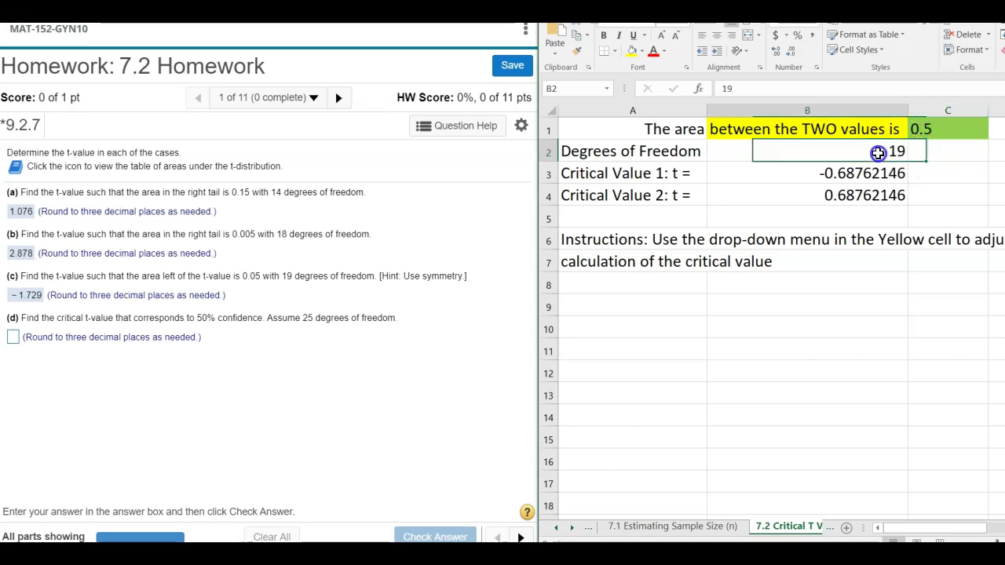
text(25)
key(Return)
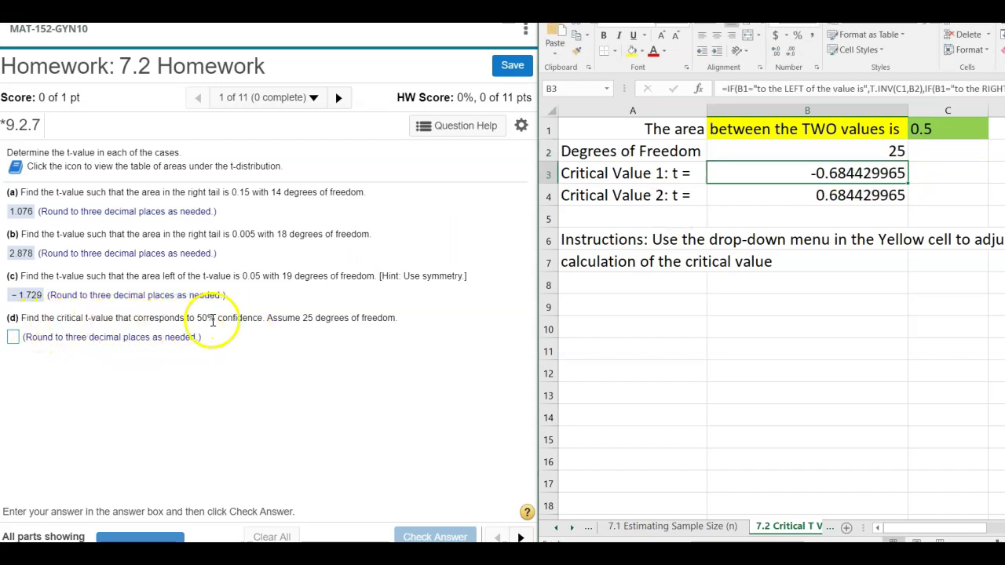
Answer part (d) of the homework question with 0.684, submit it and proceed to the next question.
click(13, 338)
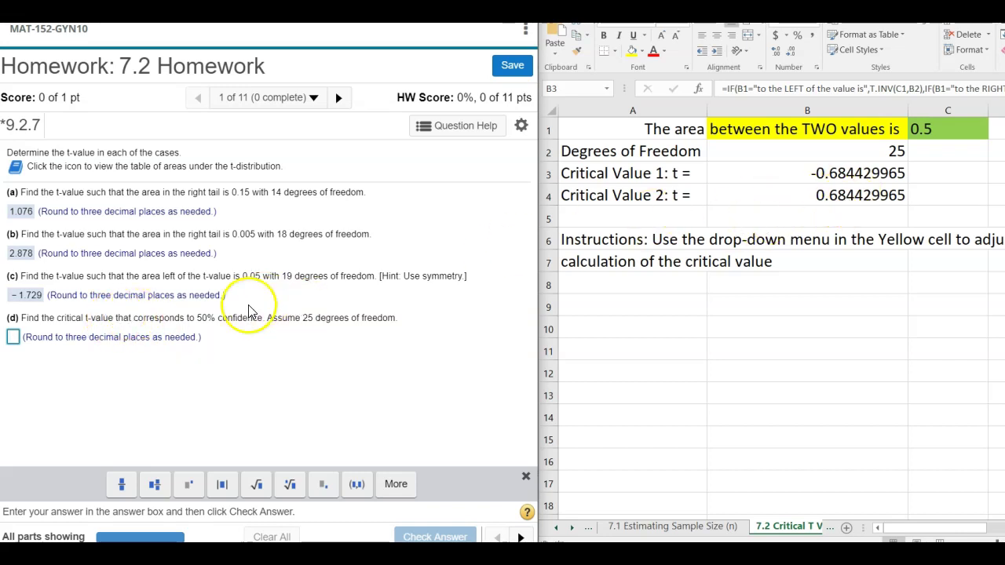
text(0.684)
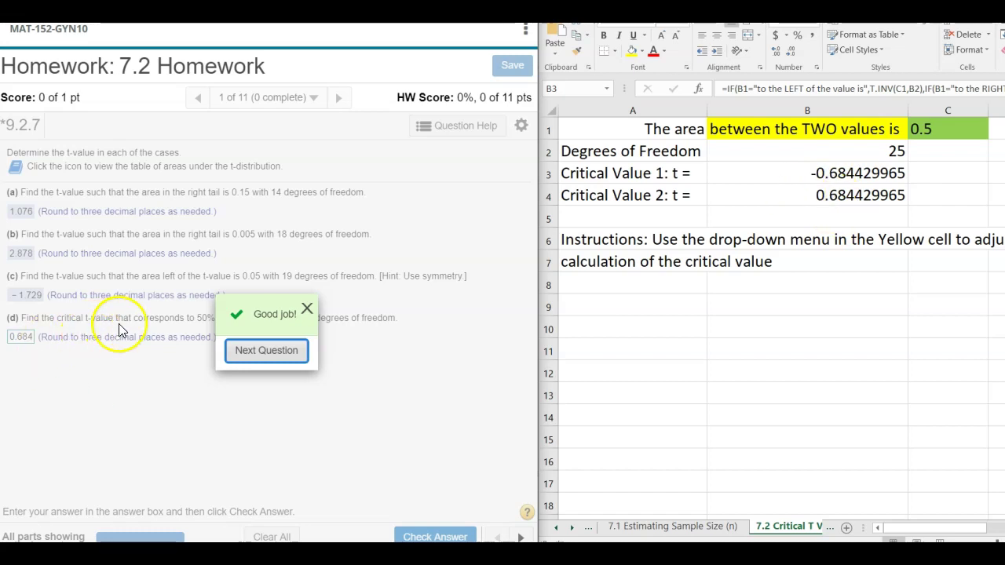
click(247, 354)
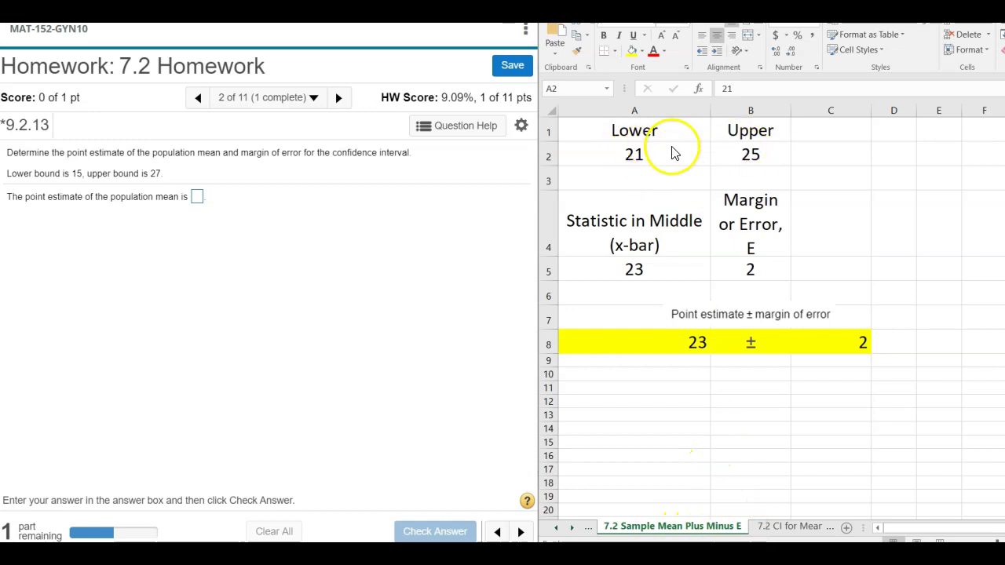
On the 7.2 Sample Mean Plus Minus E sheet, set the lower bound to 15 and the upper bound to 27.
click(644, 147)
text(15)
key(Tab)
text(27)
key(Return)
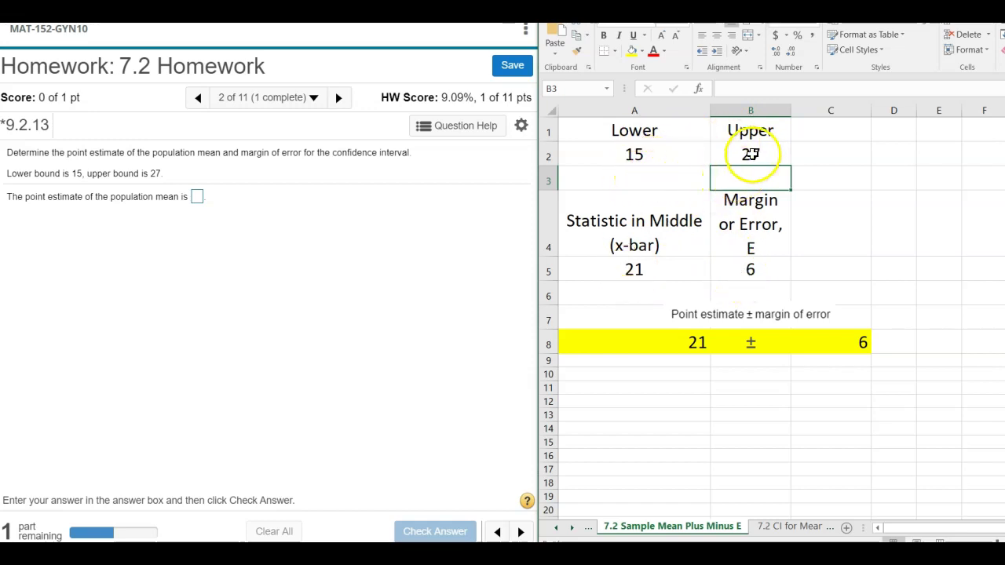
Answer the point estimate of the population mean with 21 and submit it.
click(196, 197)
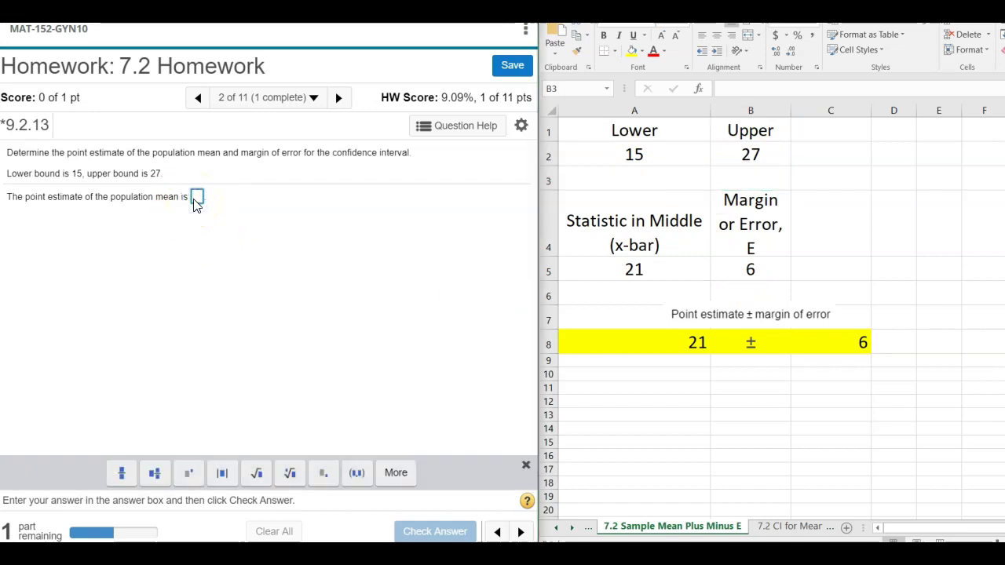
text(21)
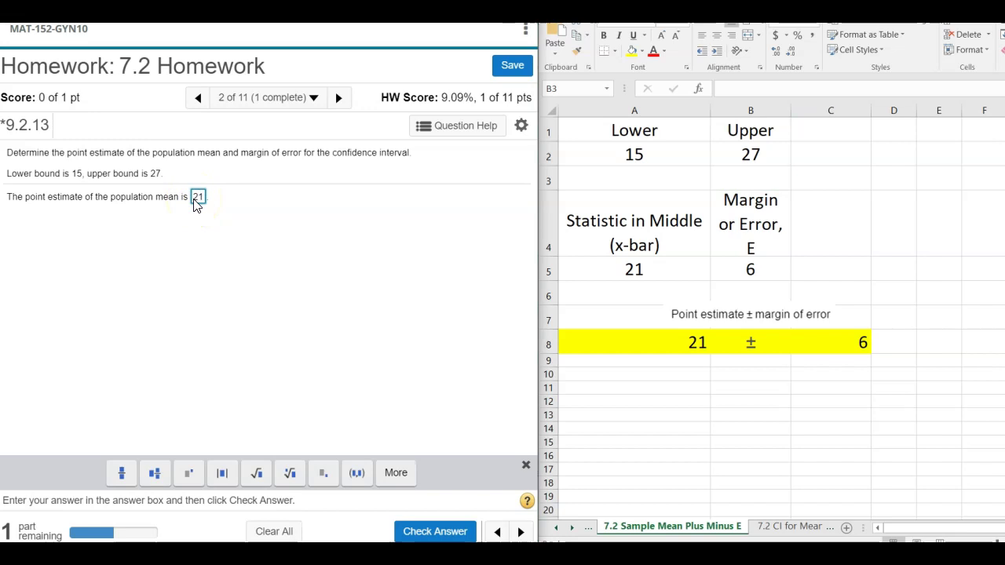
key(Return)
key(Return)
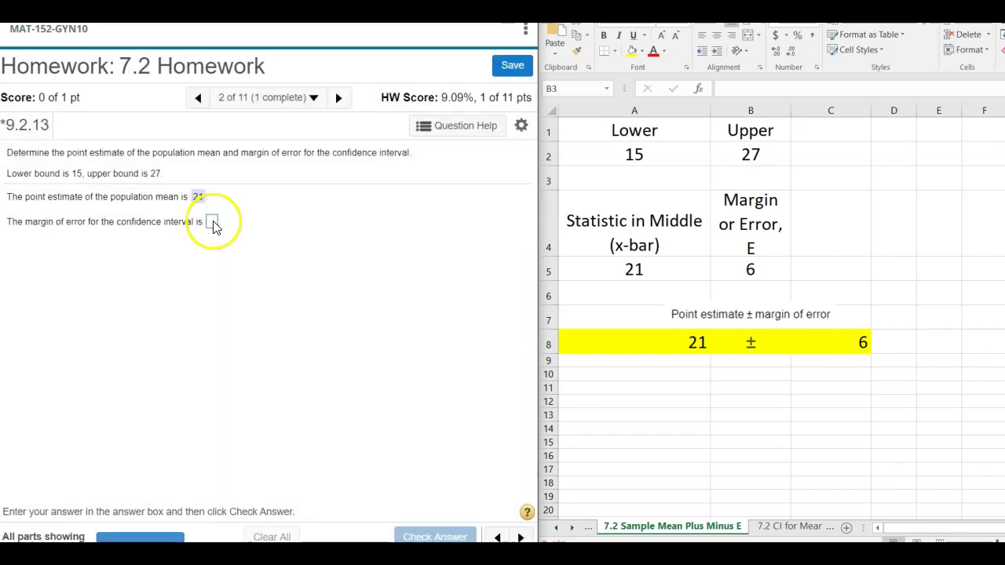
Answer the margin of error for the confidence interval with 6, submit it and dismiss the feedback.
click(213, 223)
text(6)
key(Return)
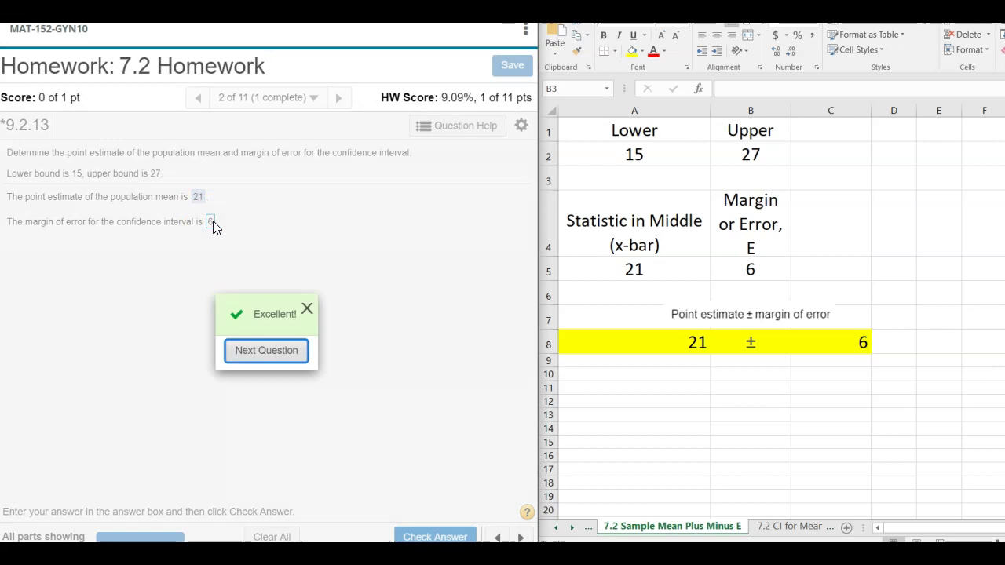
click(305, 313)
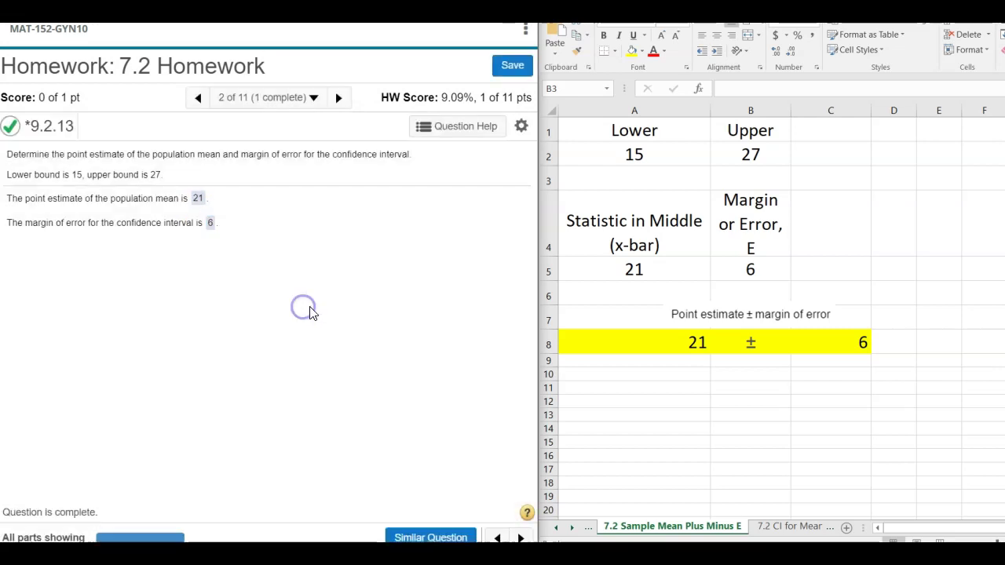
Examine the formulas behind the middle statistic in A5 and the margin of error in B5.
click(644, 265)
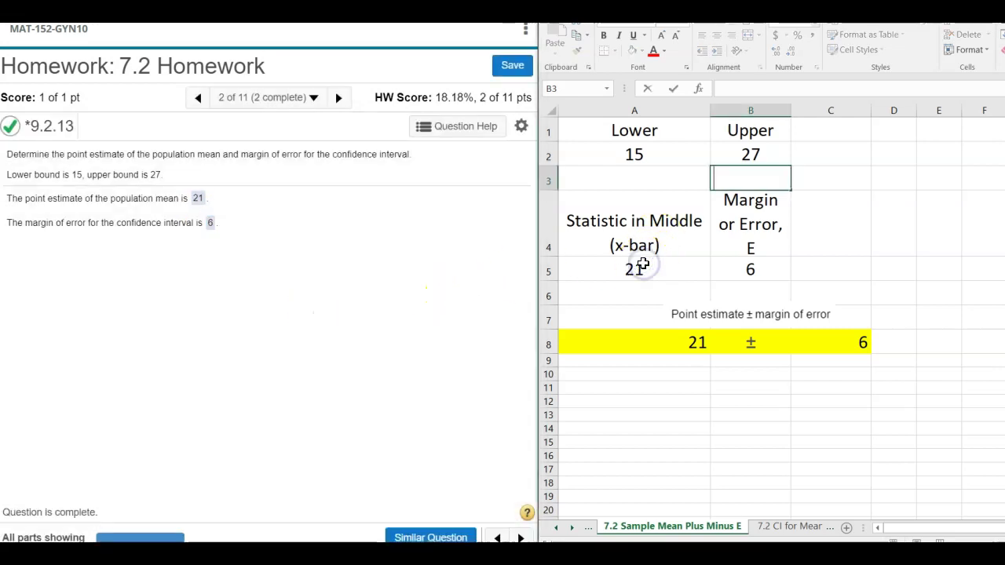
double_click(641, 268)
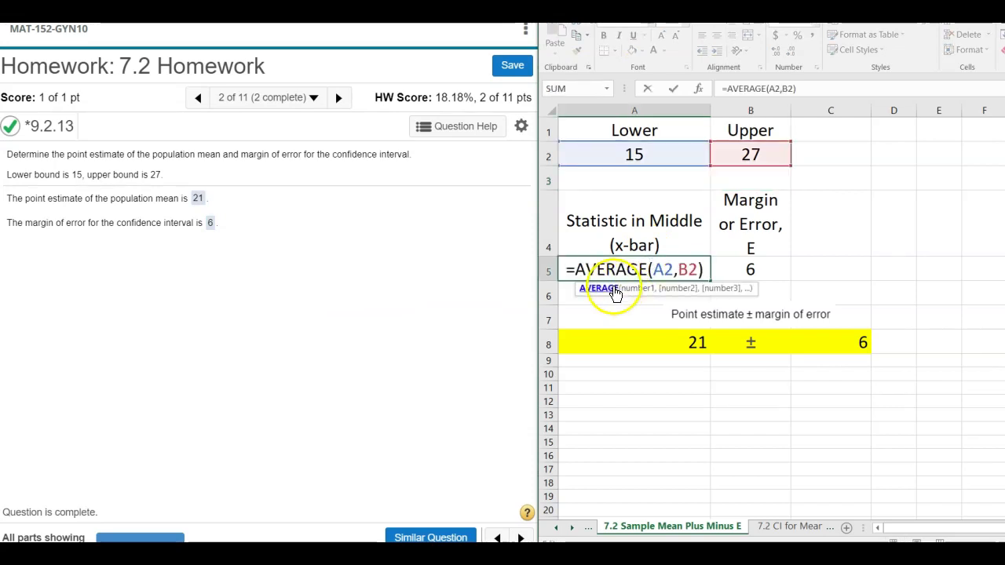
double_click(736, 269)
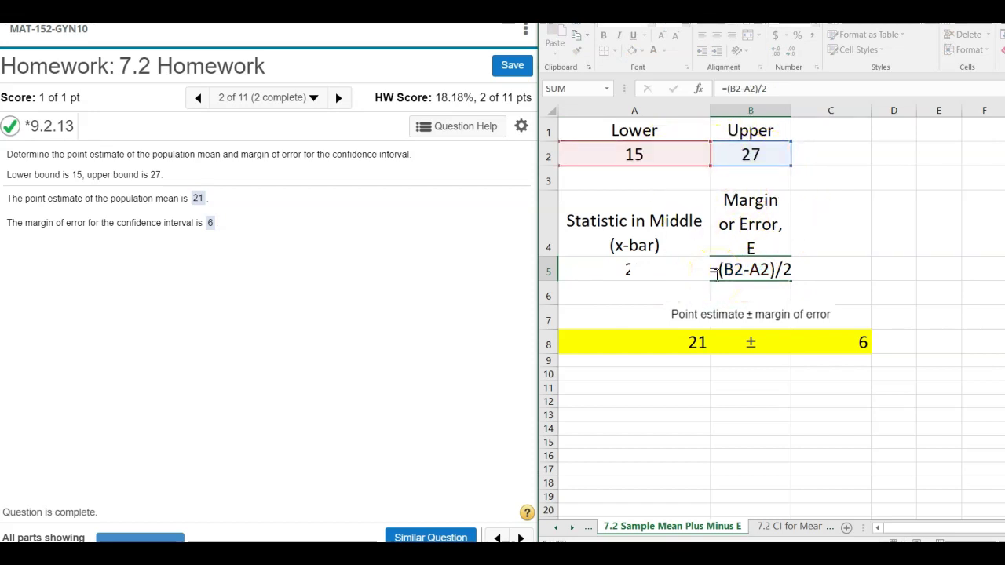
key(Return)
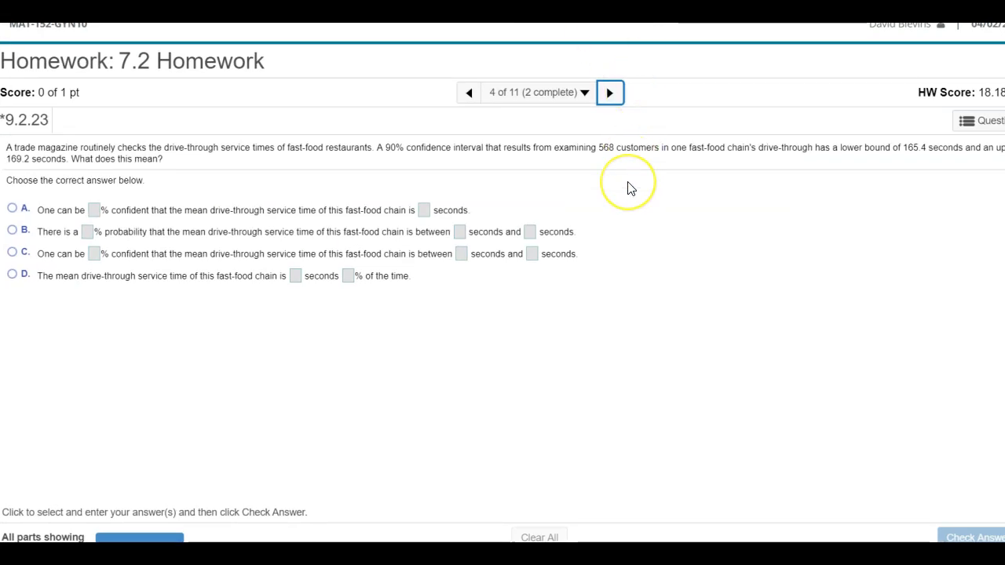
Answer question 4 with choice C using 90% confidence, 165.4 and 169.2 seconds, submit it and proceed to the next question.
key(ctrl+plus)
key(ctrl+plus)
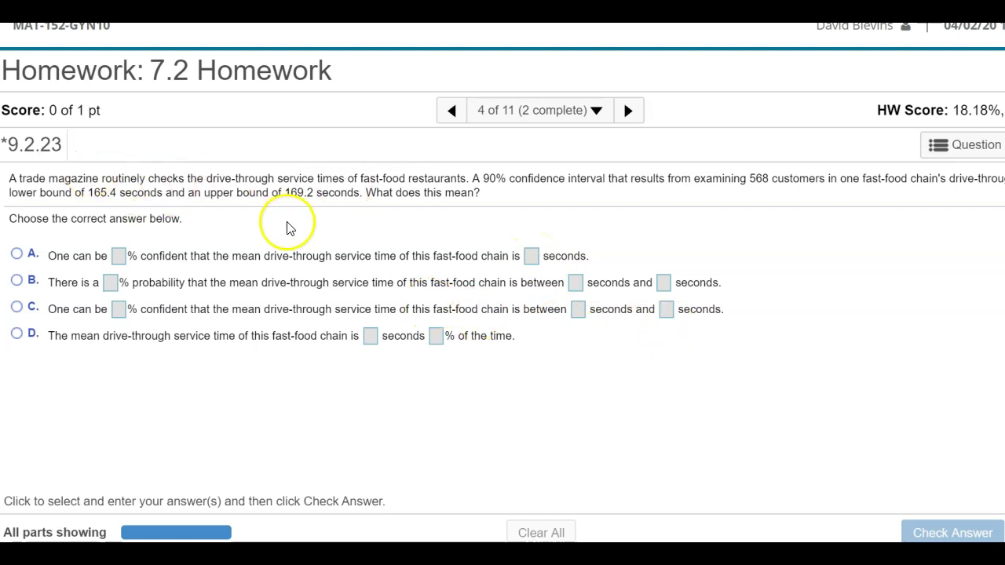
click(16, 307)
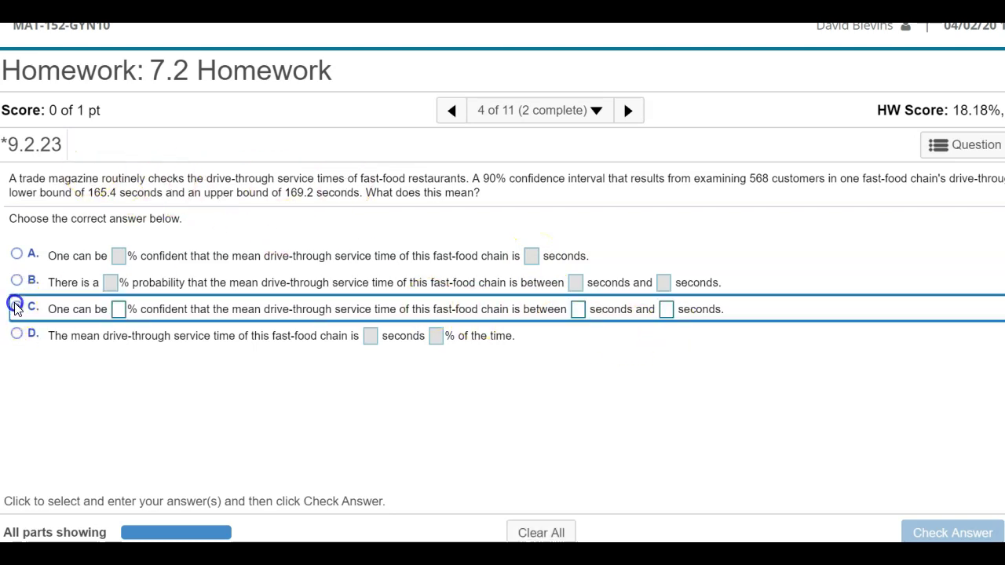
click(117, 309)
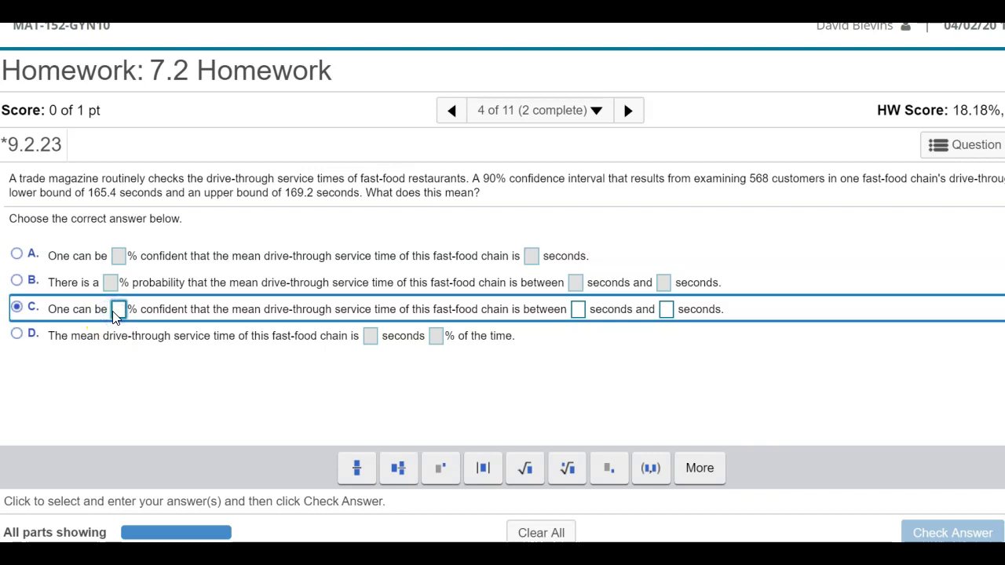
text(90)
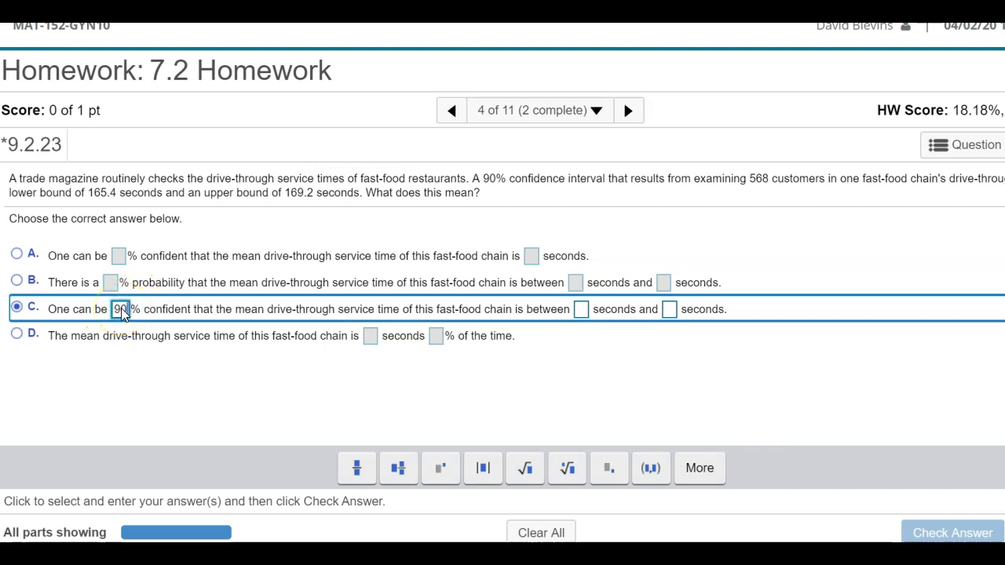
click(579, 310)
text(165.4)
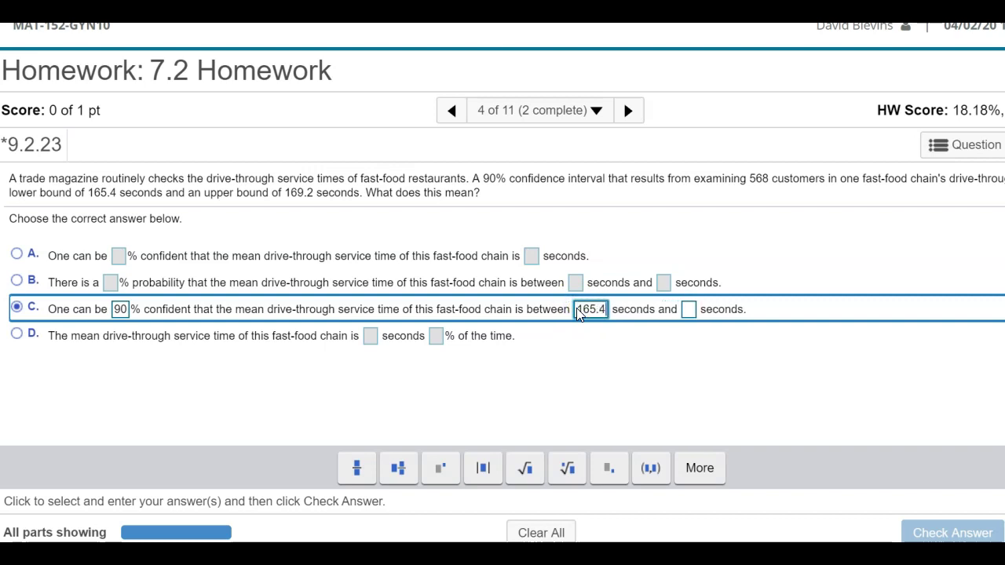
click(690, 314)
text(169.2)
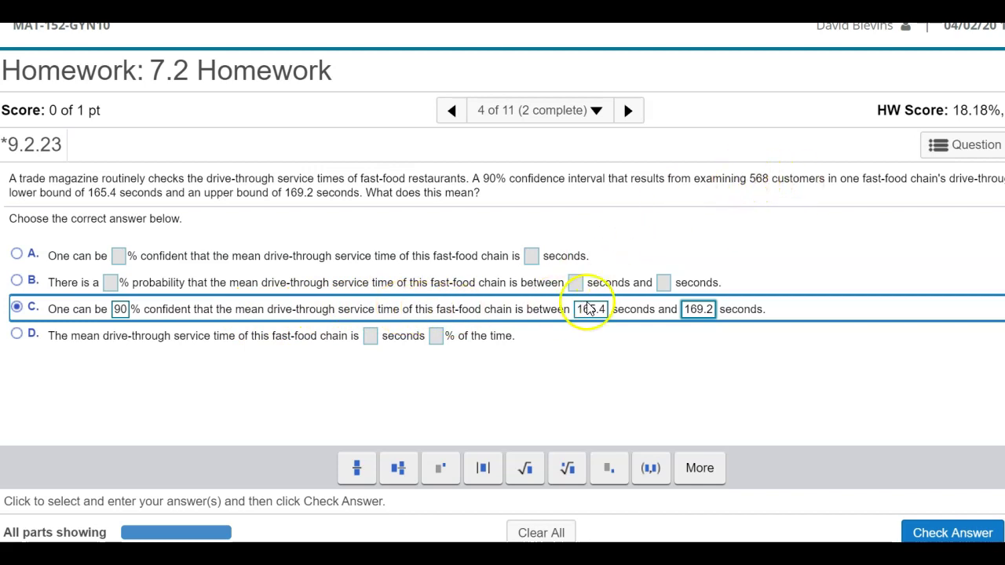
click(927, 532)
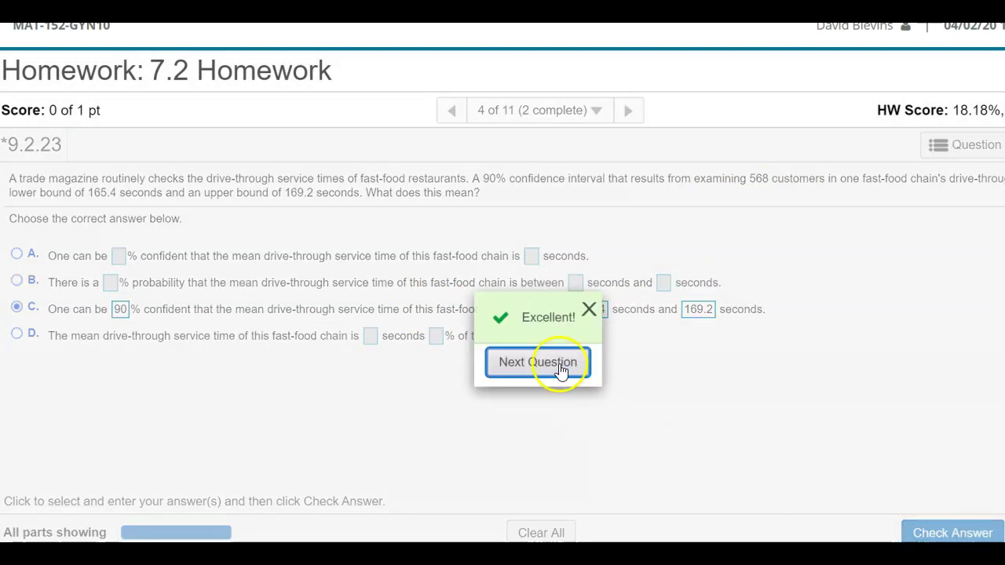
click(538, 361)
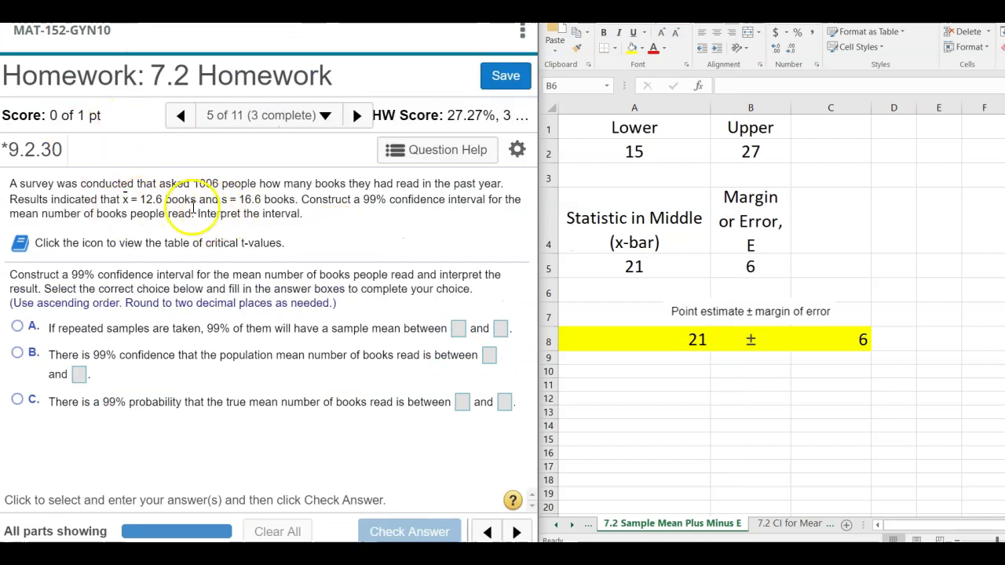
On the 7.2 CI for Mean (T) sheet, set the sample mean to 12.6, s to 16.6 and the sample size to 1006.
click(785, 524)
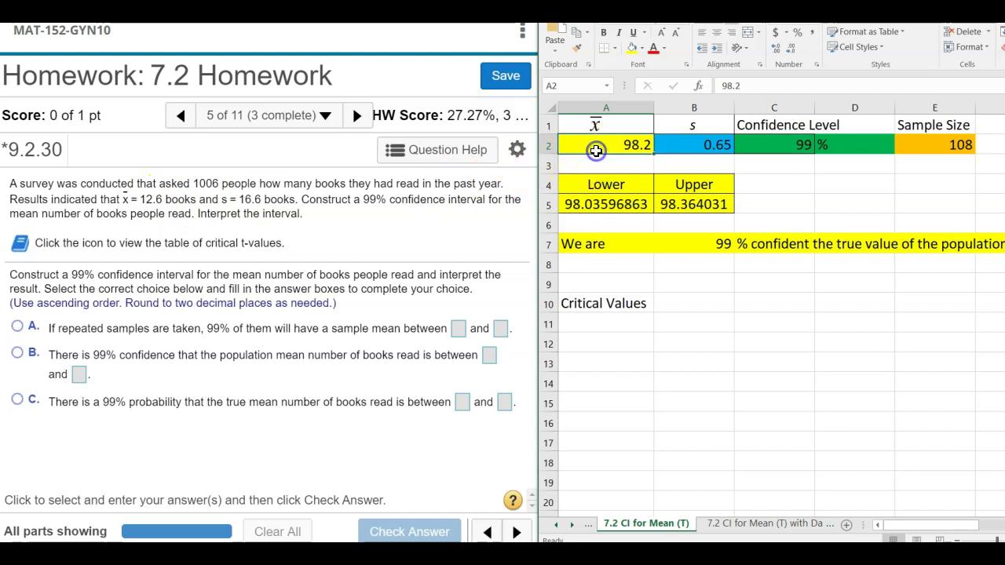
text(12.6)
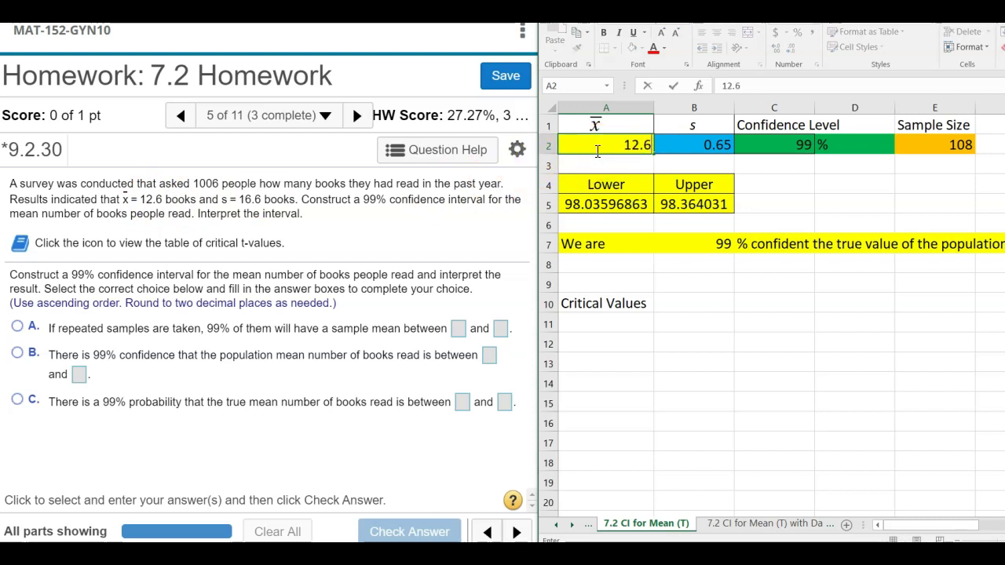
key(Tab)
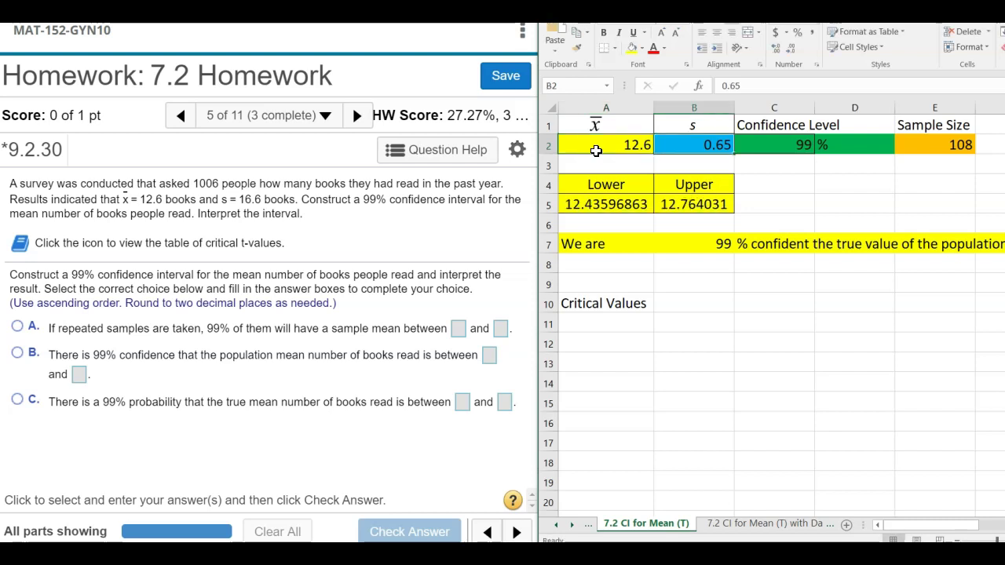
text(16)
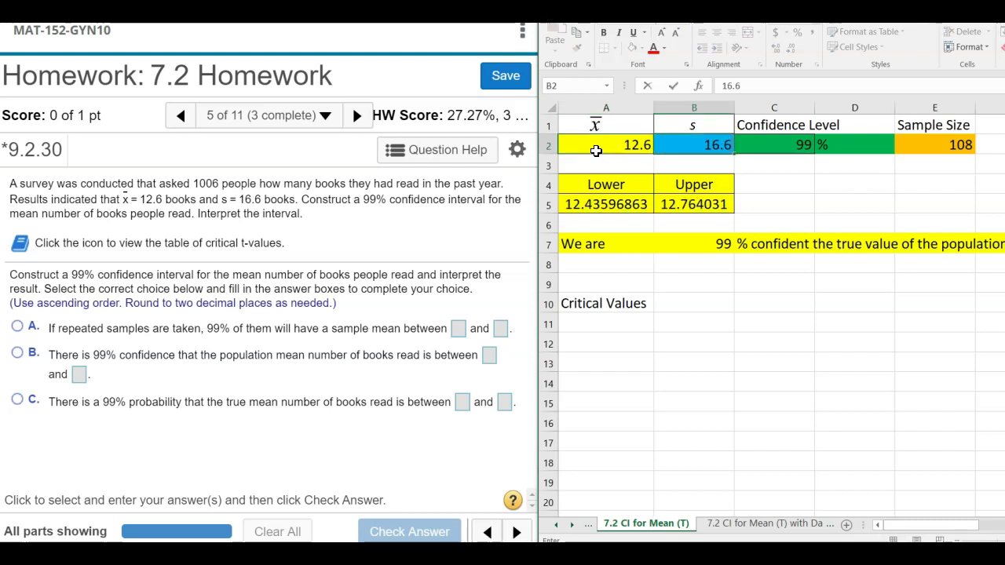
text(.6)
key(Tab)
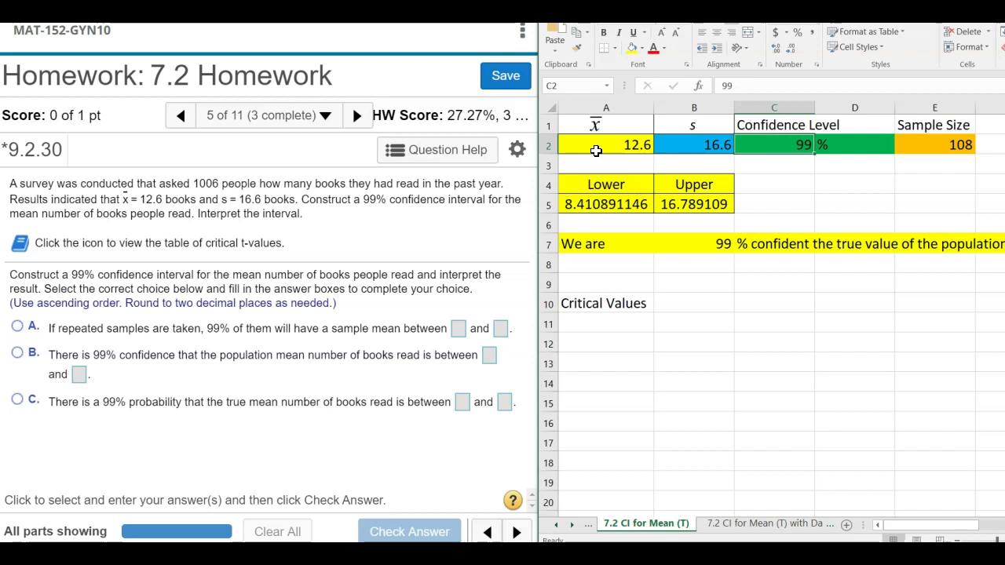
key(Tab)
key(Tab)
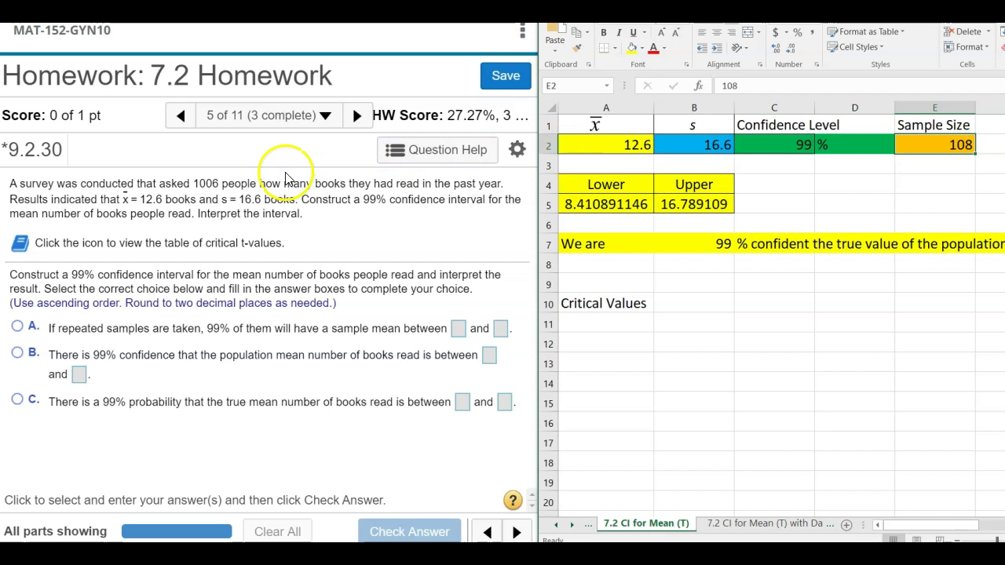
text(1006)
key(Return)
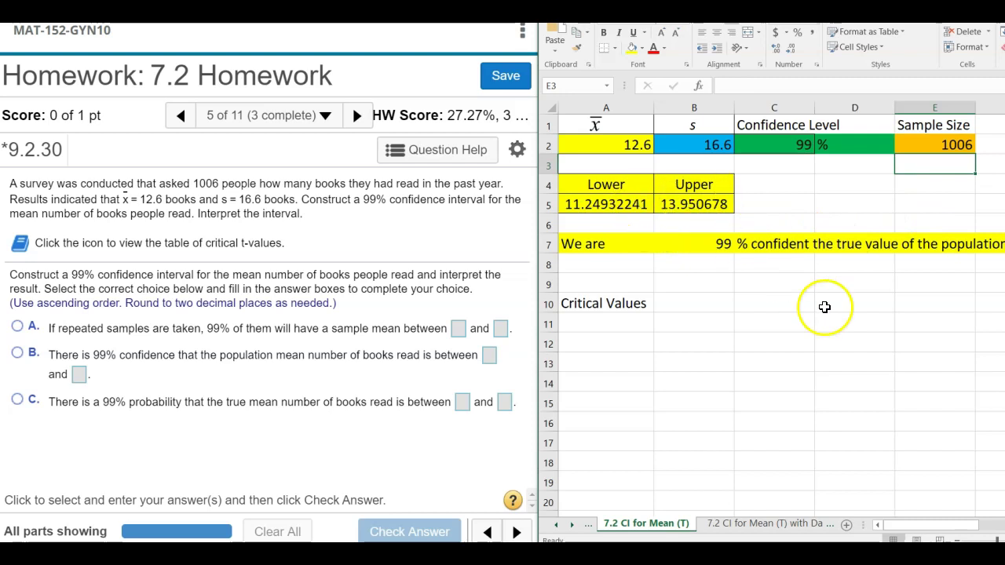
Bring the full calculator sheet into view and calculate the negative and positive critical values in A11 and A12.
drag(958, 0, 743, 31)
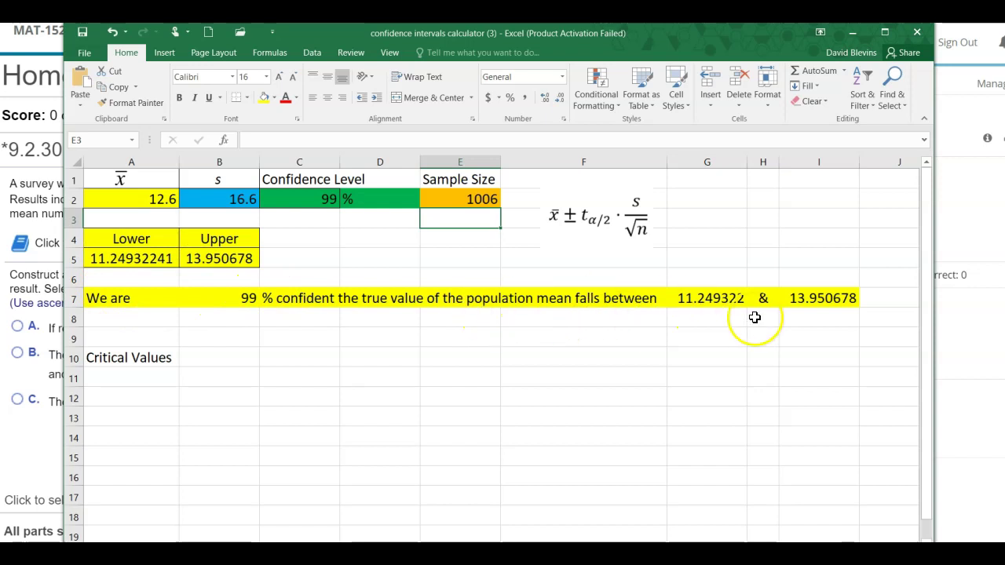
click(197, 351)
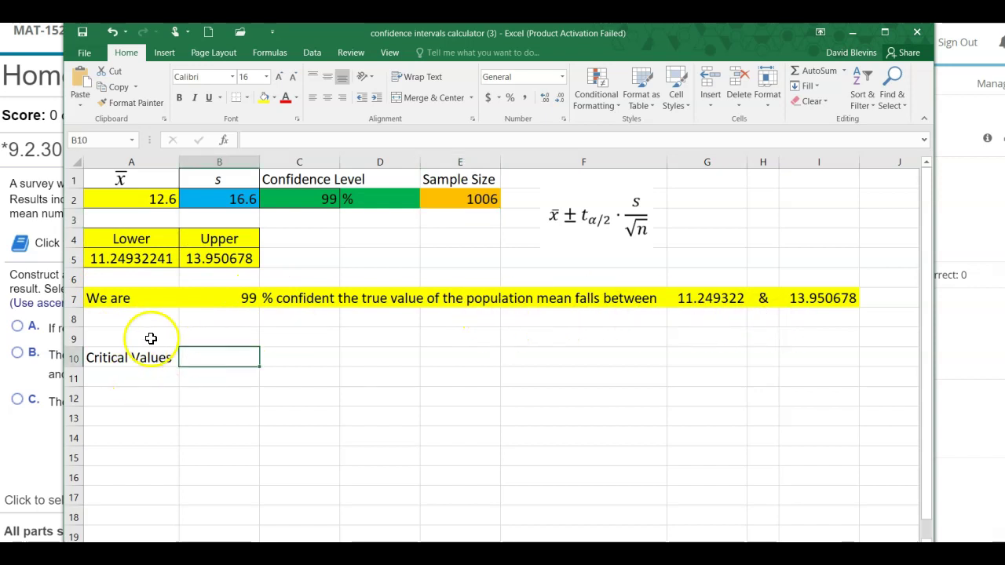
click(148, 339)
click(147, 378)
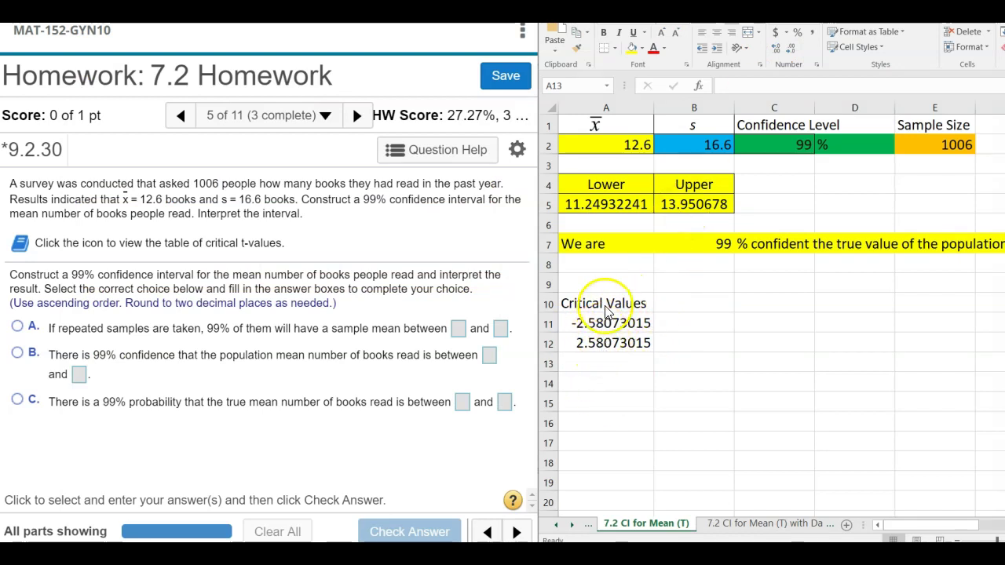
Test the critical values with a 95% confidence level and a sample size of 250.
click(777, 145)
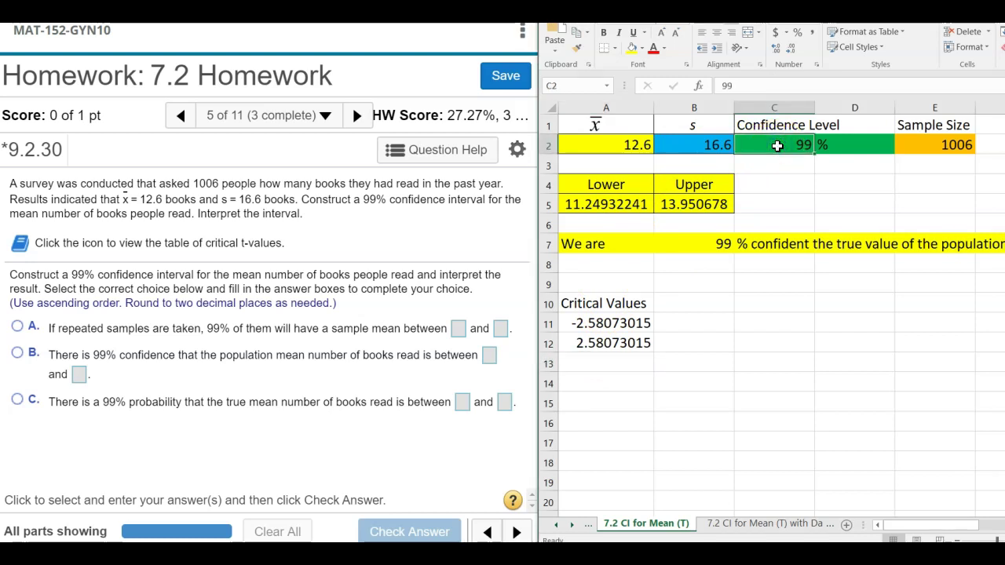
text(95)
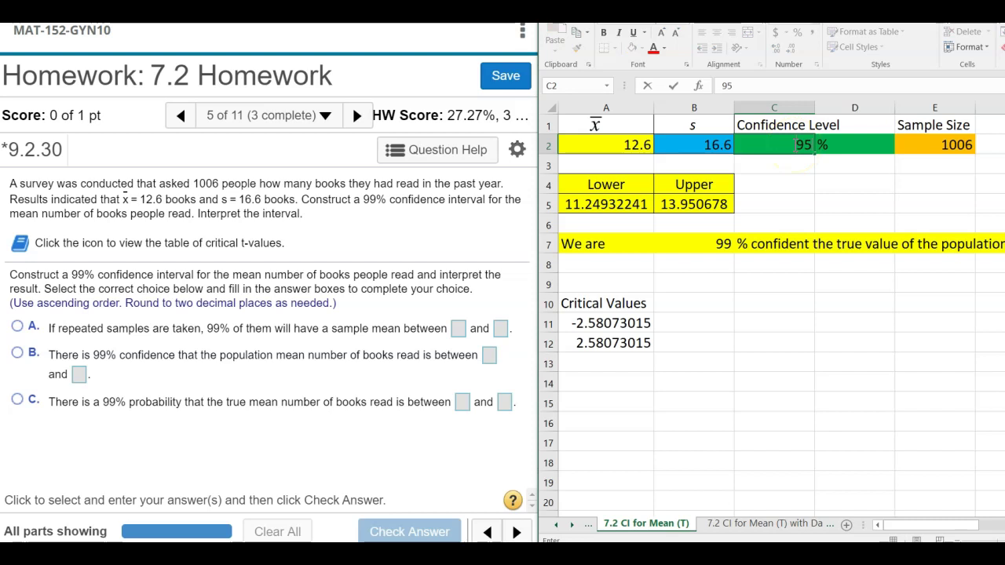
key(Return)
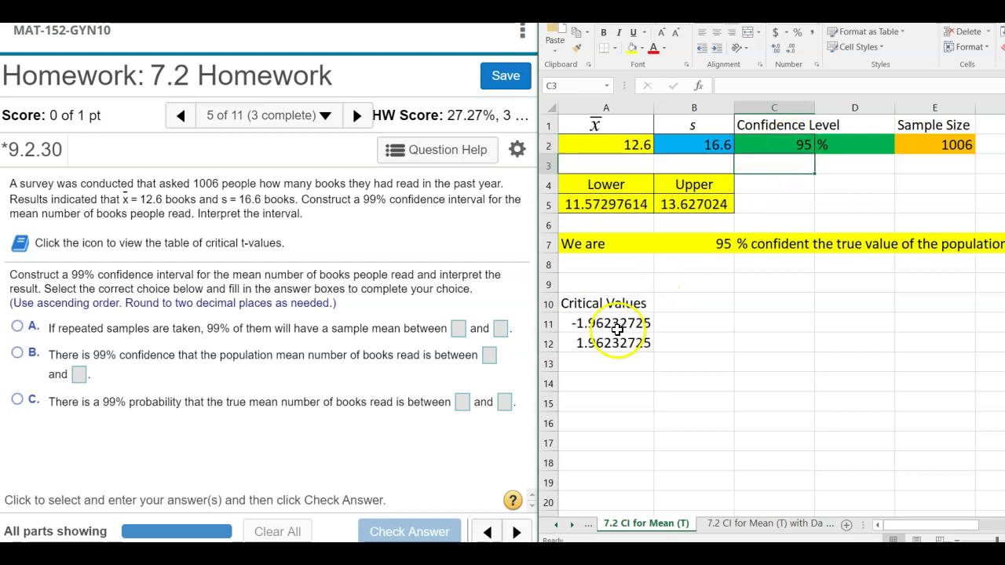
click(949, 144)
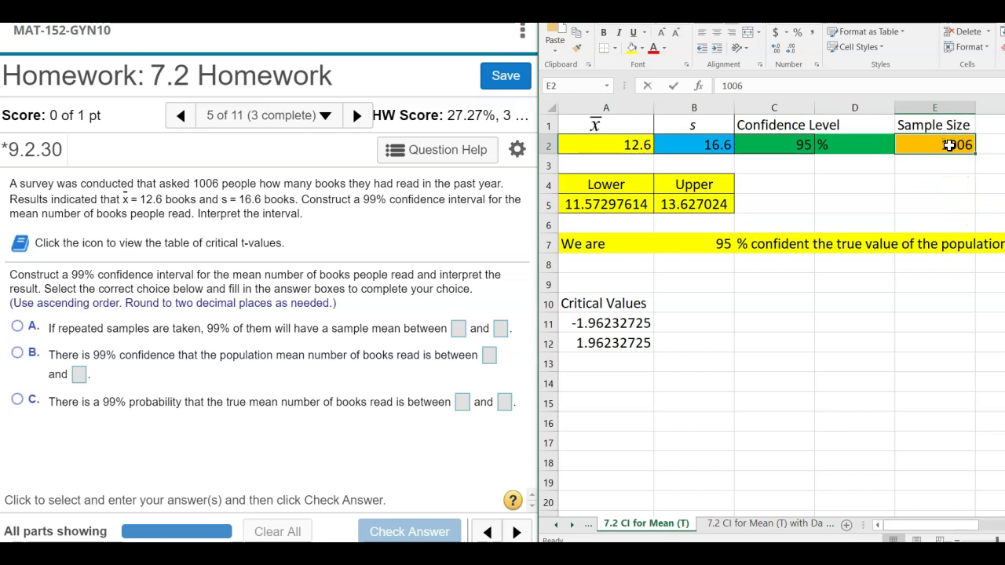
text(250)
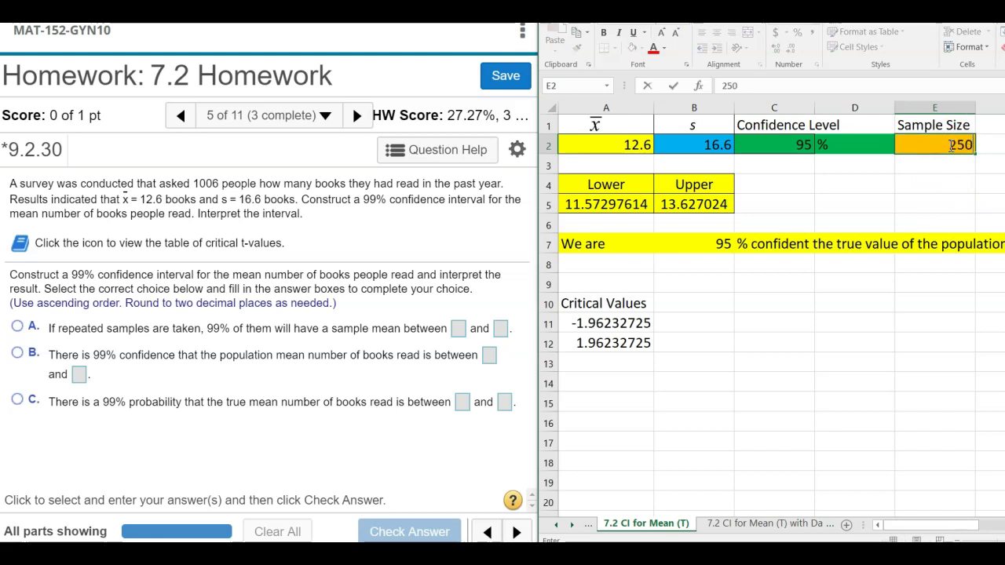
key(Return)
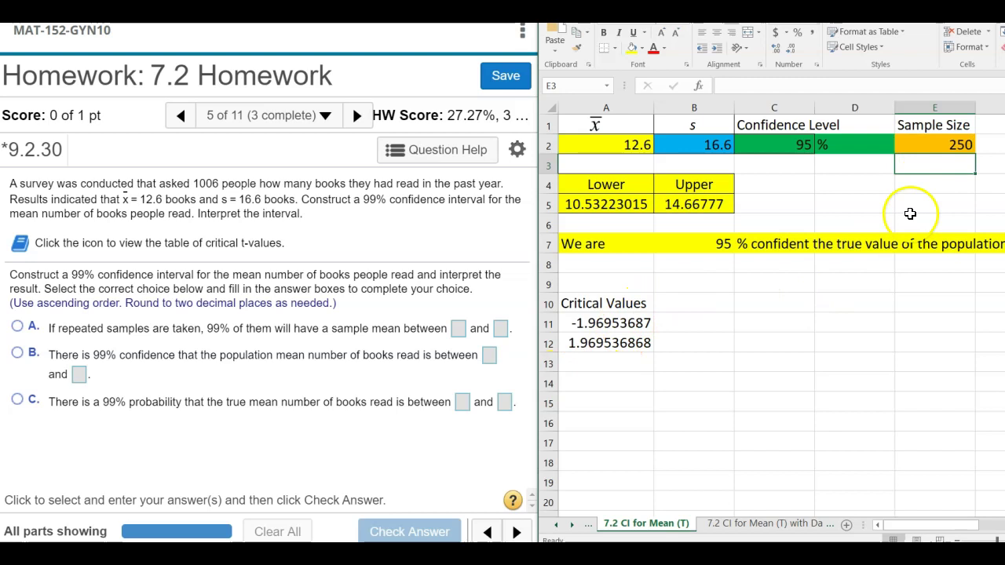
Undo the test changes to the sample size and the confidence level.
key(ctrl+z)
key(ctrl+z)
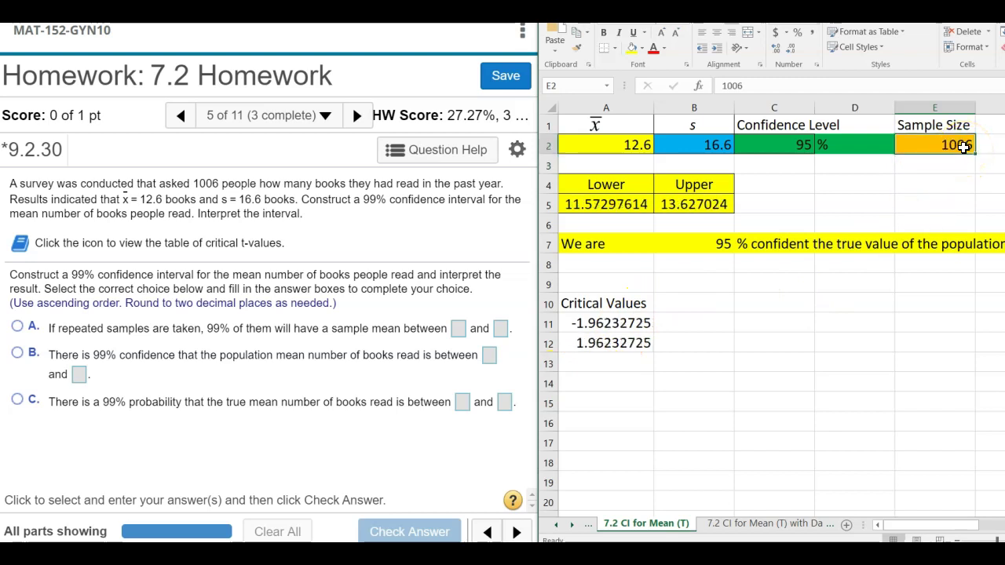
click(743, 356)
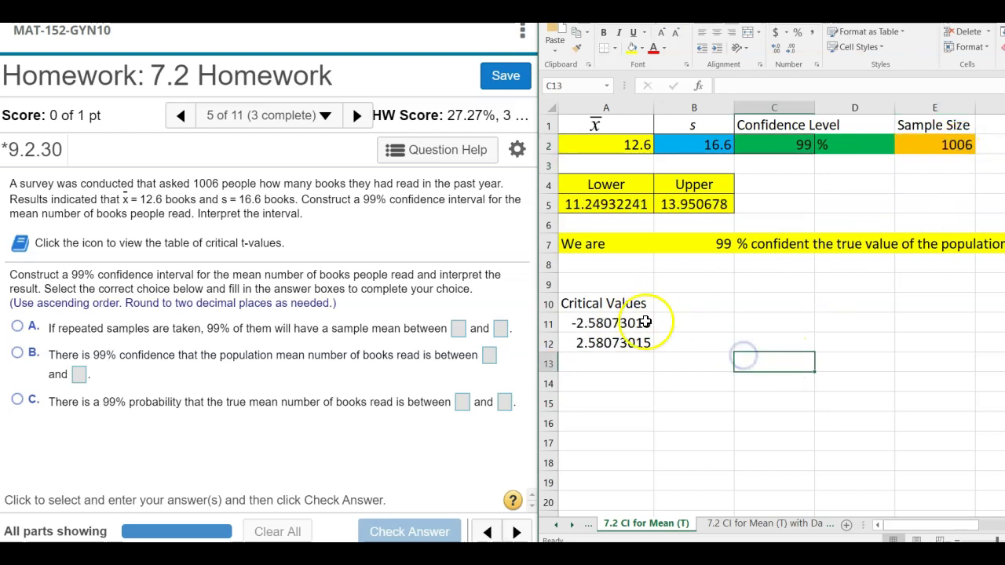
Answer question 5 with choice B using 11.25 and 13.95 books, submit it and dismiss the feedback.
click(130, 348)
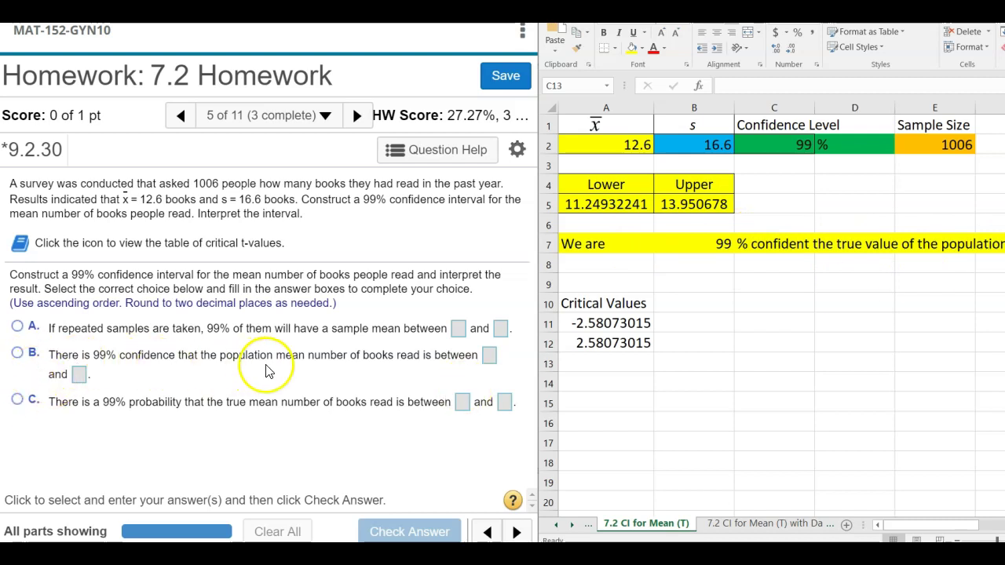
click(17, 353)
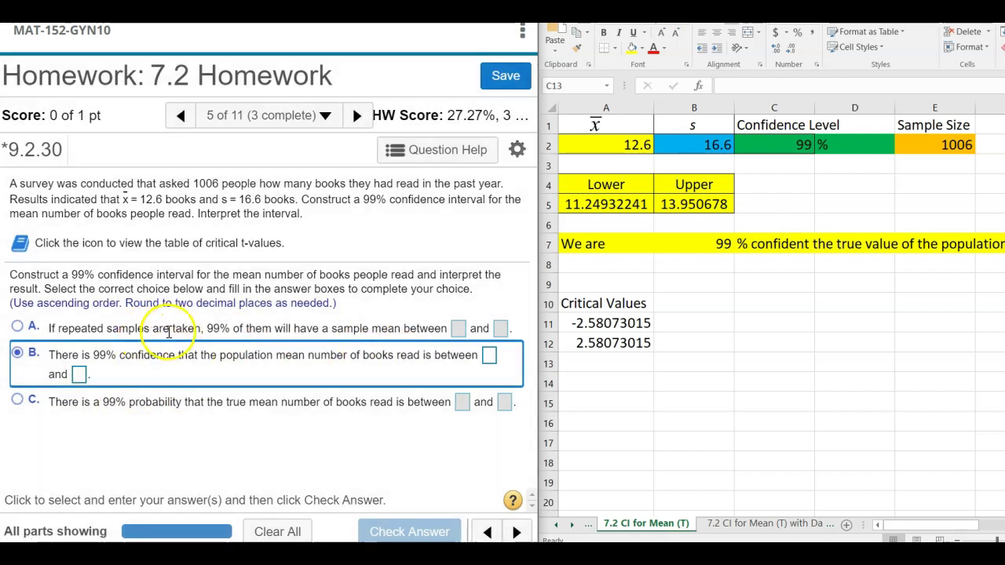
click(488, 355)
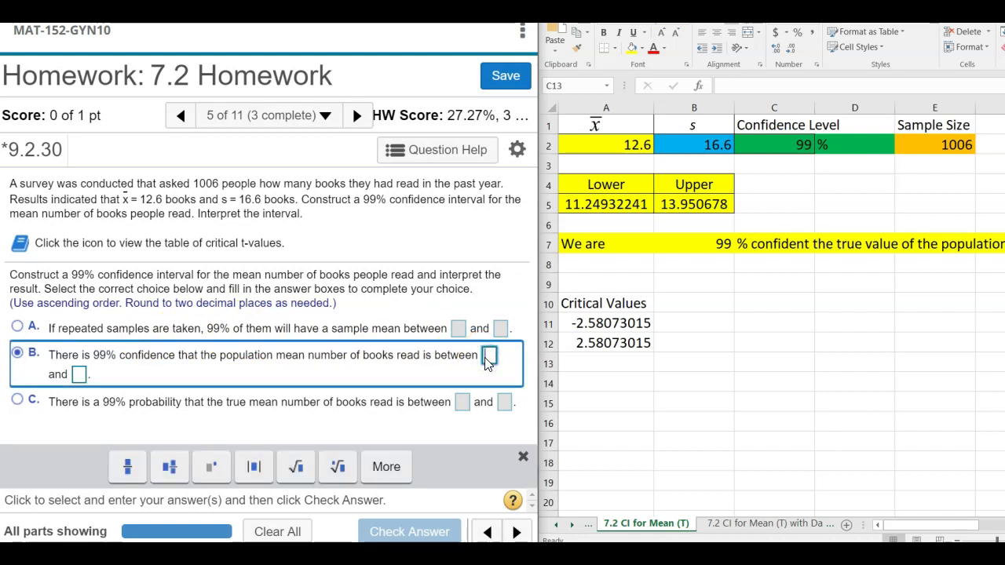
text(11.2)
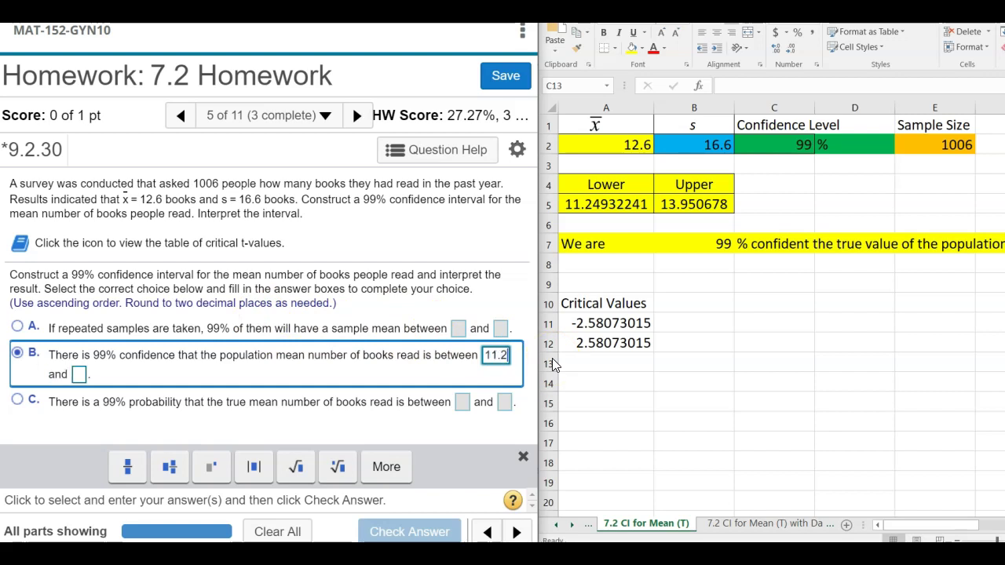
text(5)
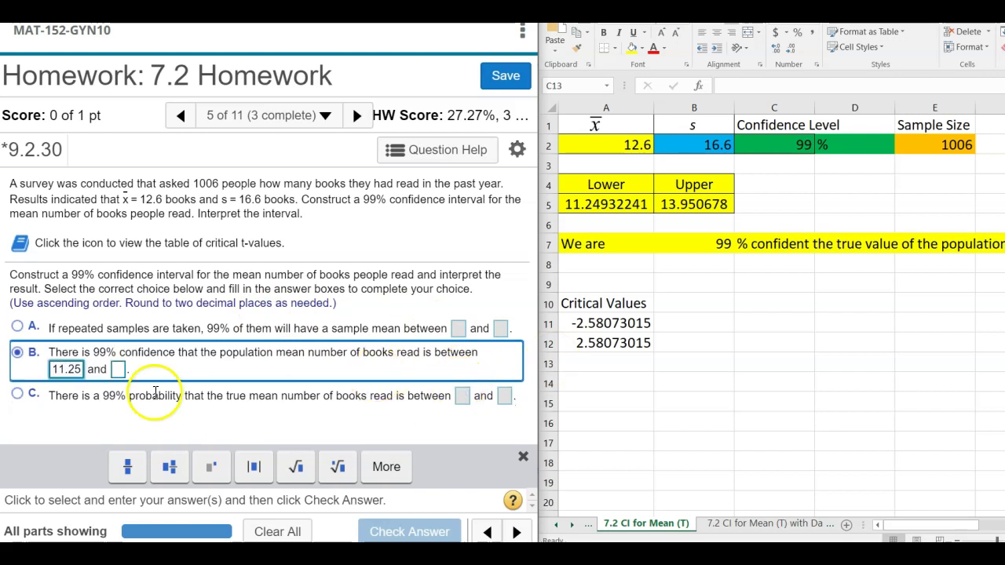
click(118, 371)
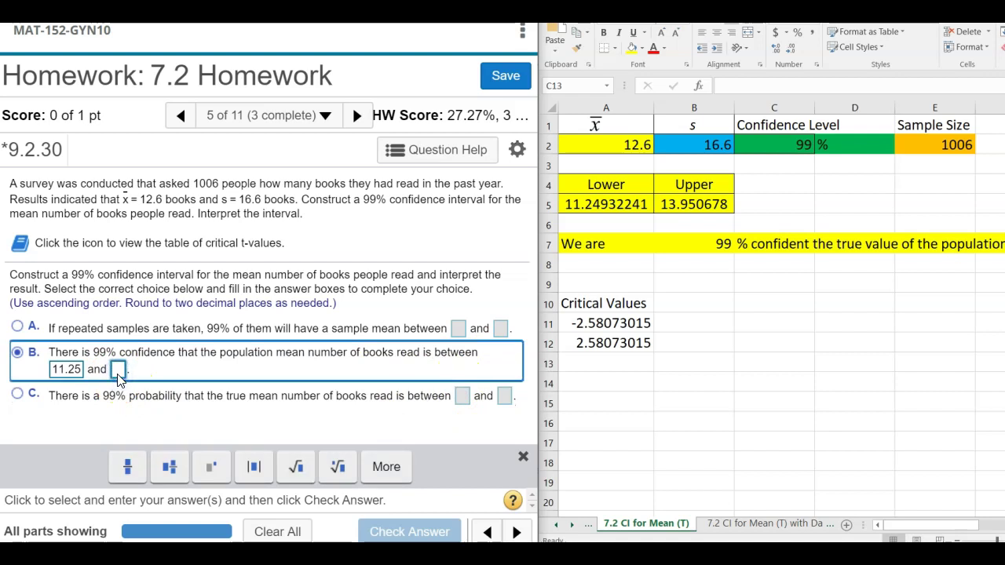
text(13.9)
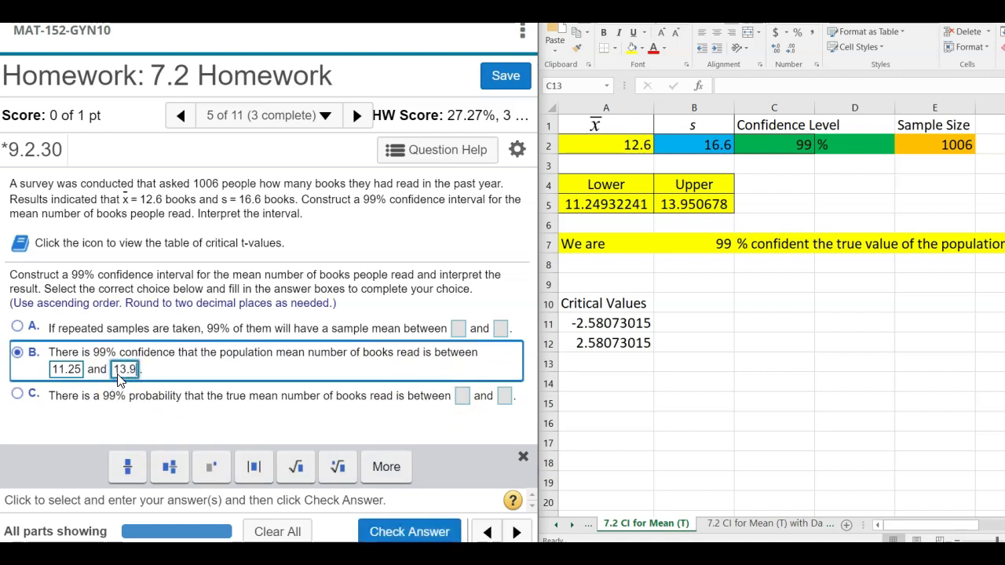
text(5)
click(392, 532)
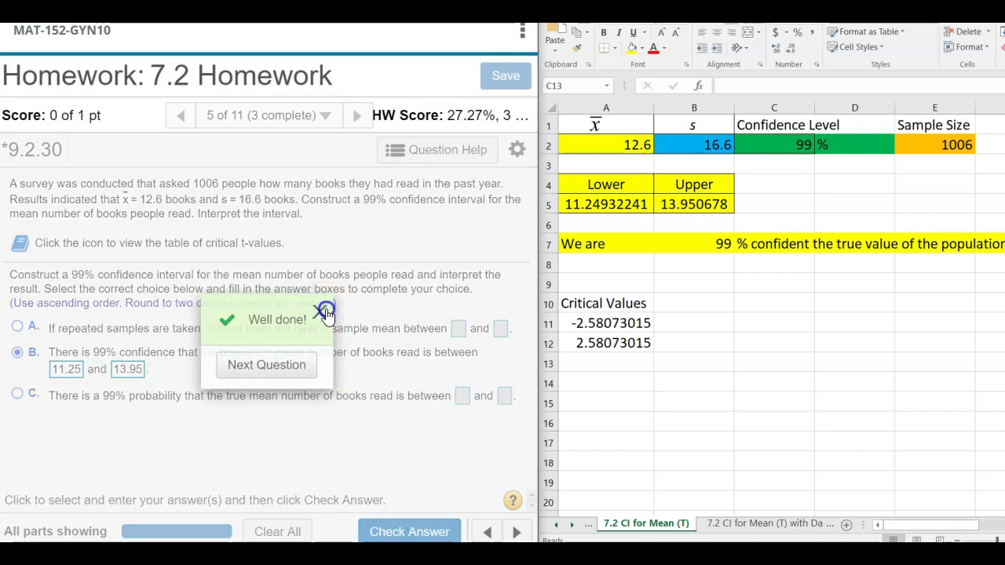
click(319, 312)
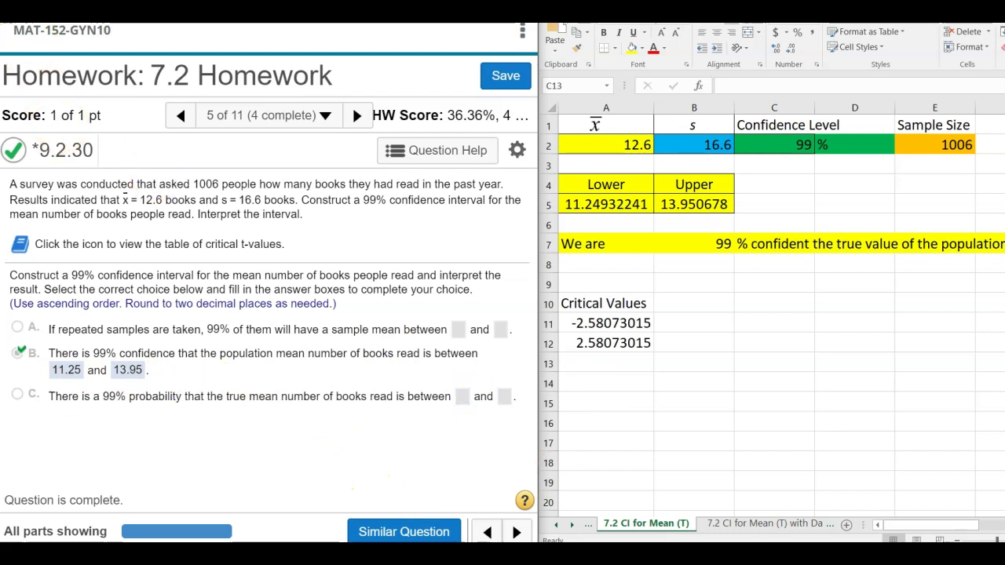
Proceed to question 6 and clear the old data from column B of the 7.2 CI for Mean (T) with Data sheet.
click(357, 116)
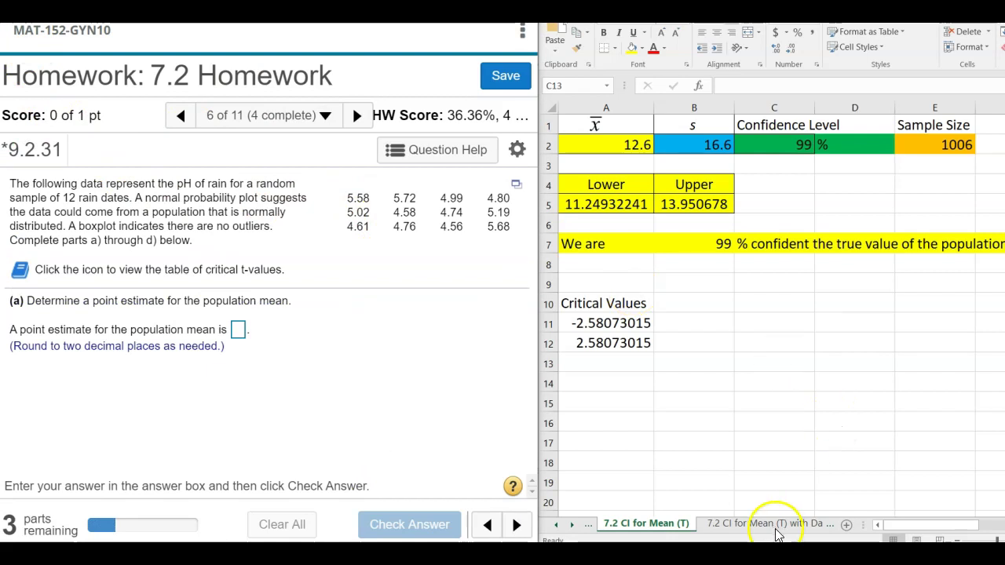
click(733, 524)
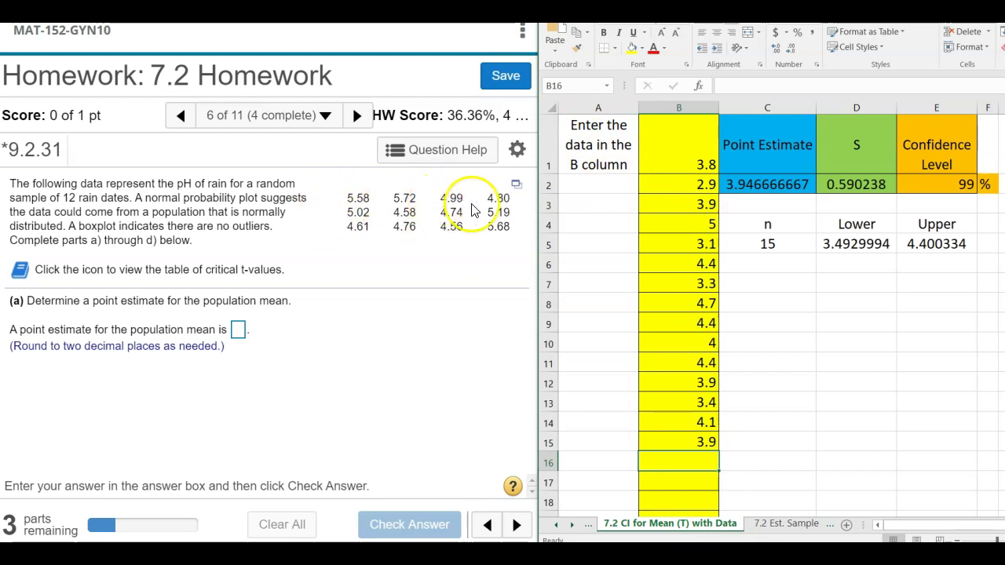
drag(660, 163, 661, 459)
key(Delete)
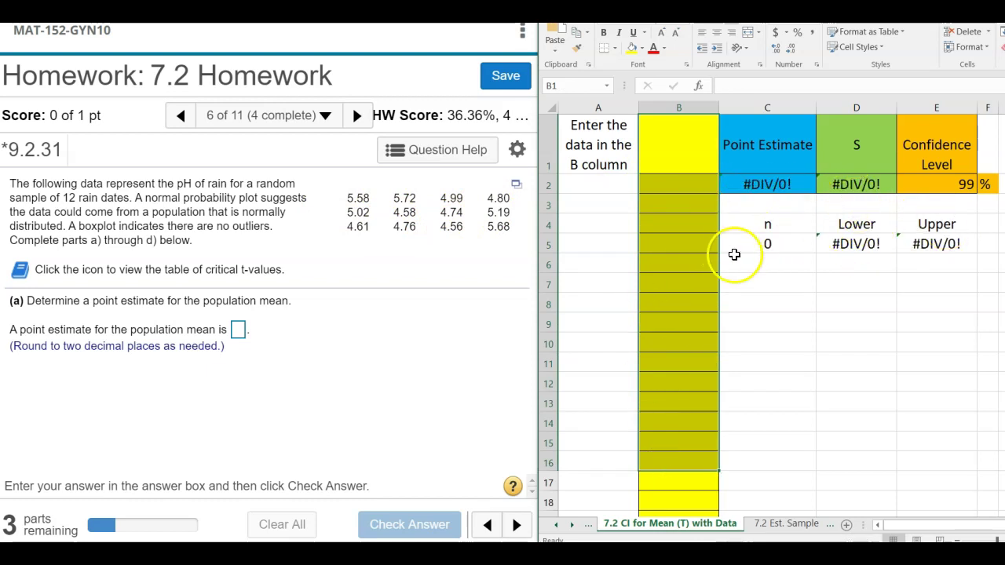
Enter the first rain pH value, 5.58, in cell B1.
click(663, 161)
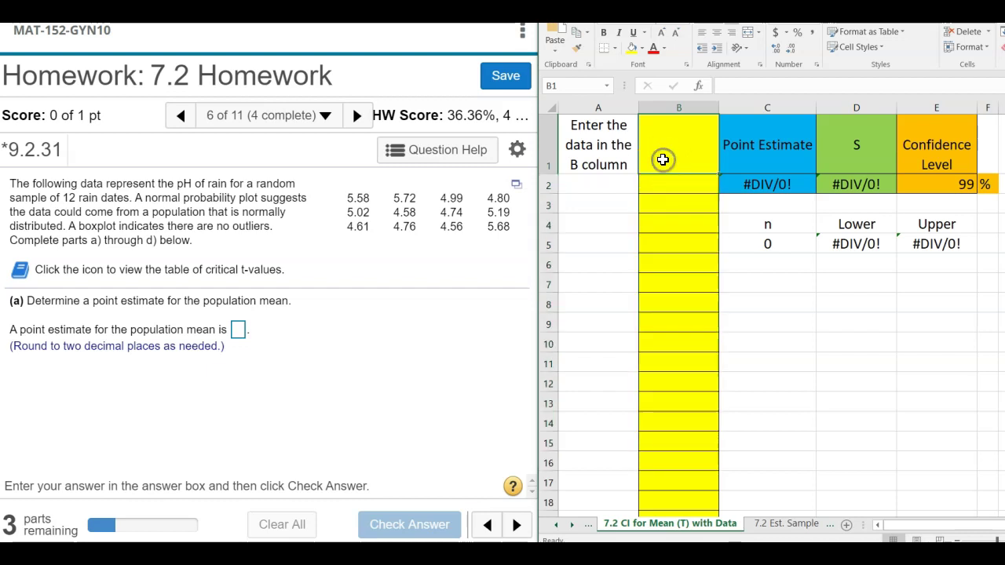
text(5.5)
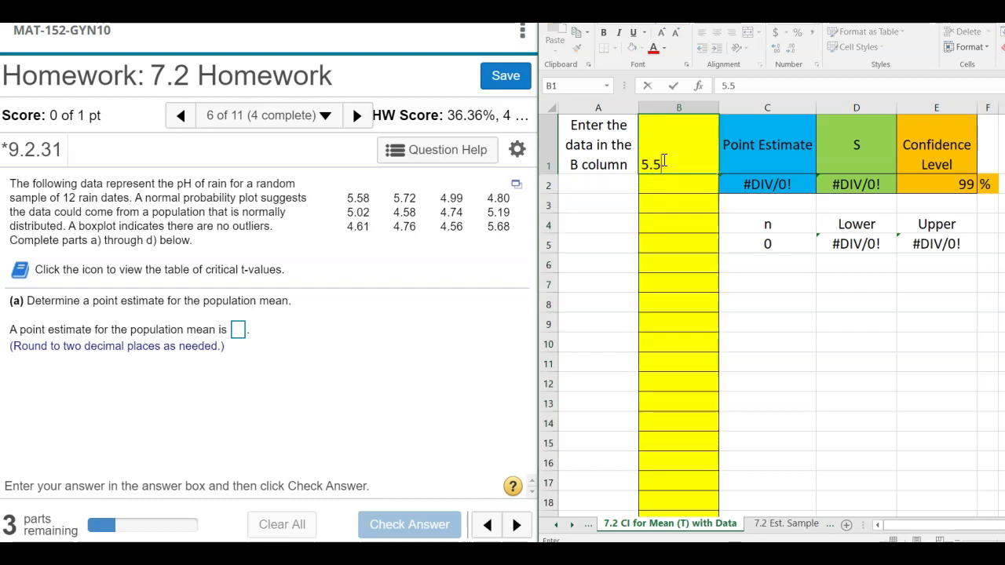
text(8)
key(Return)
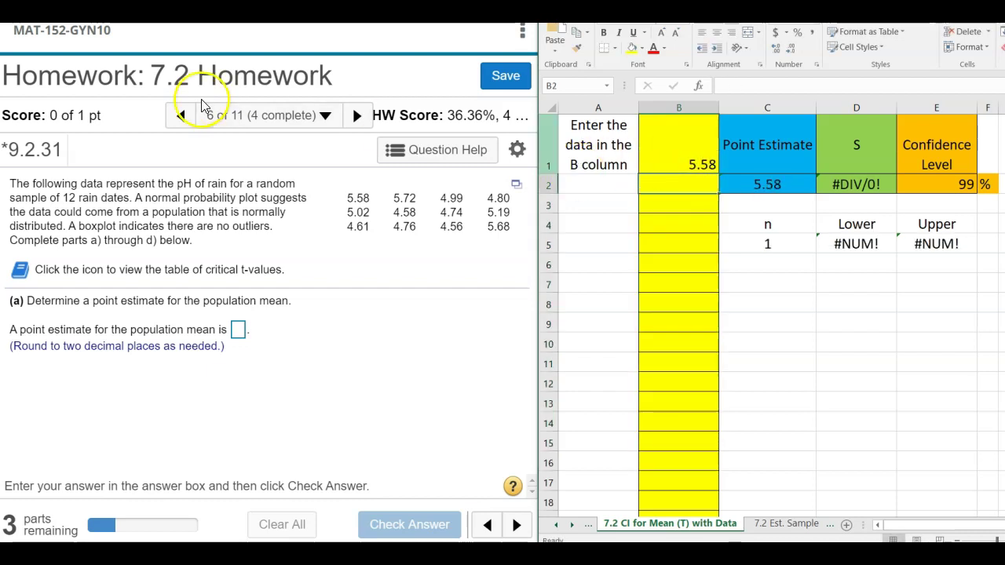
key(Return)
key(Return)
Copy the twelve rain pH values from question 6's data table and close the copy window.
click(347, 205)
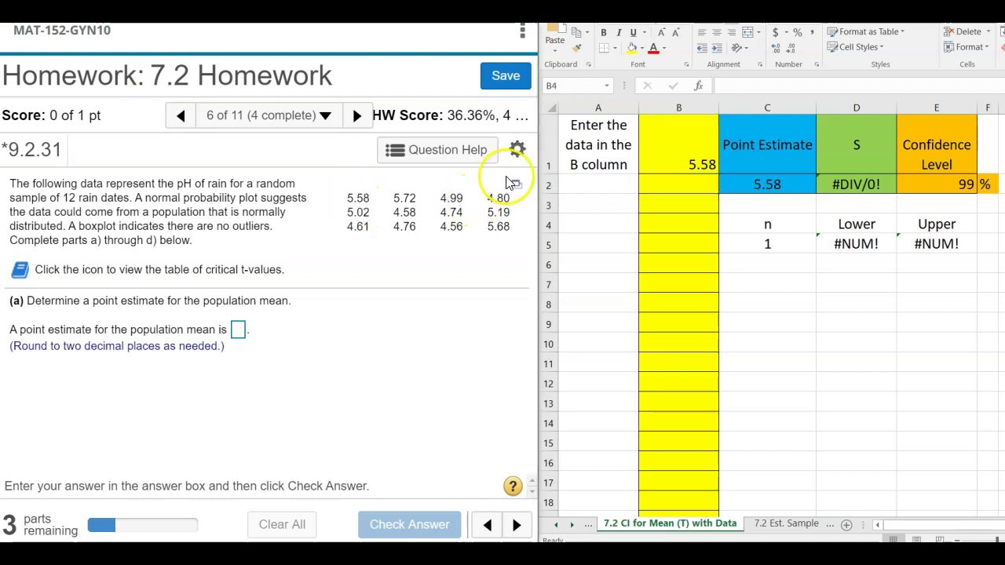
click(516, 187)
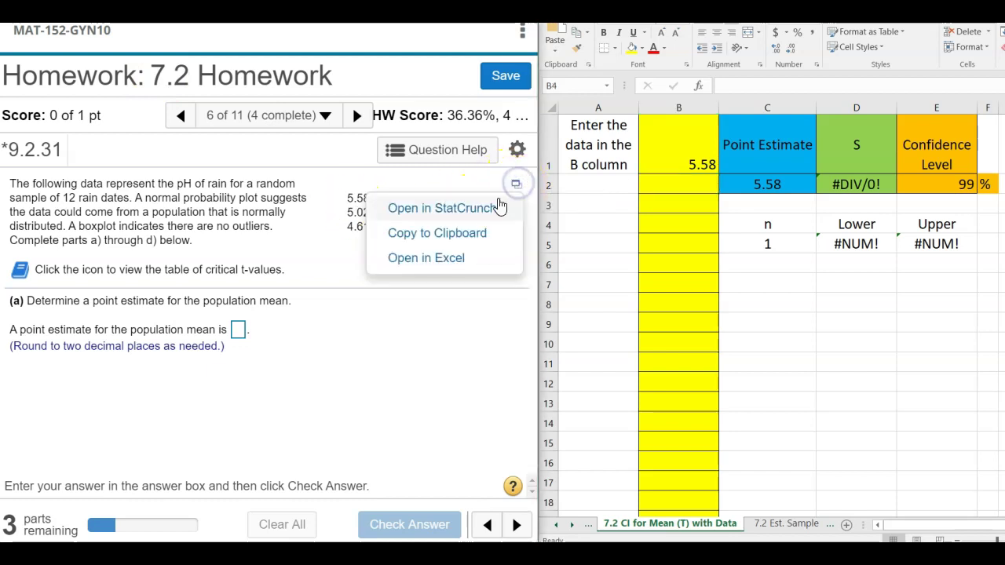
click(420, 236)
click(441, 265)
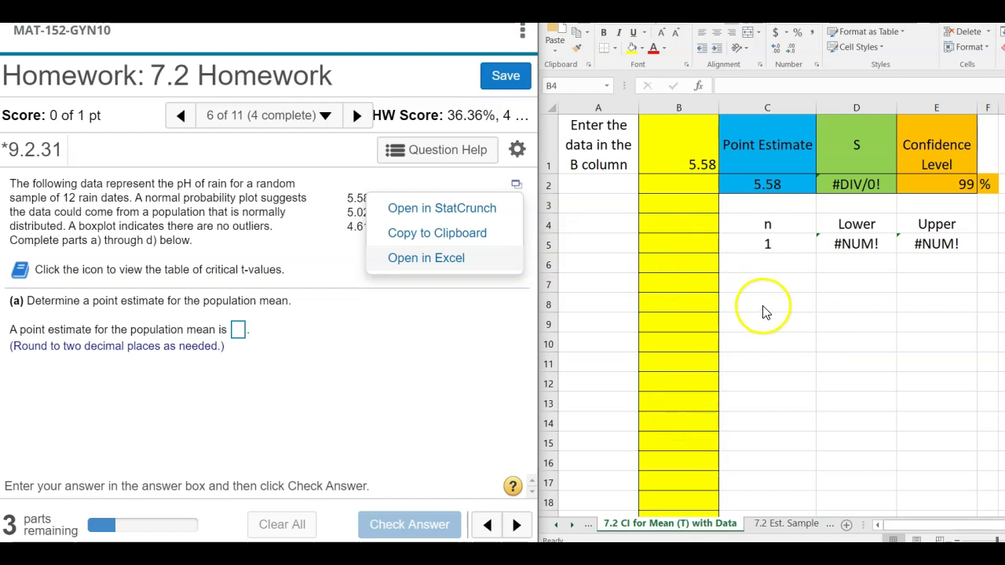
click(432, 243)
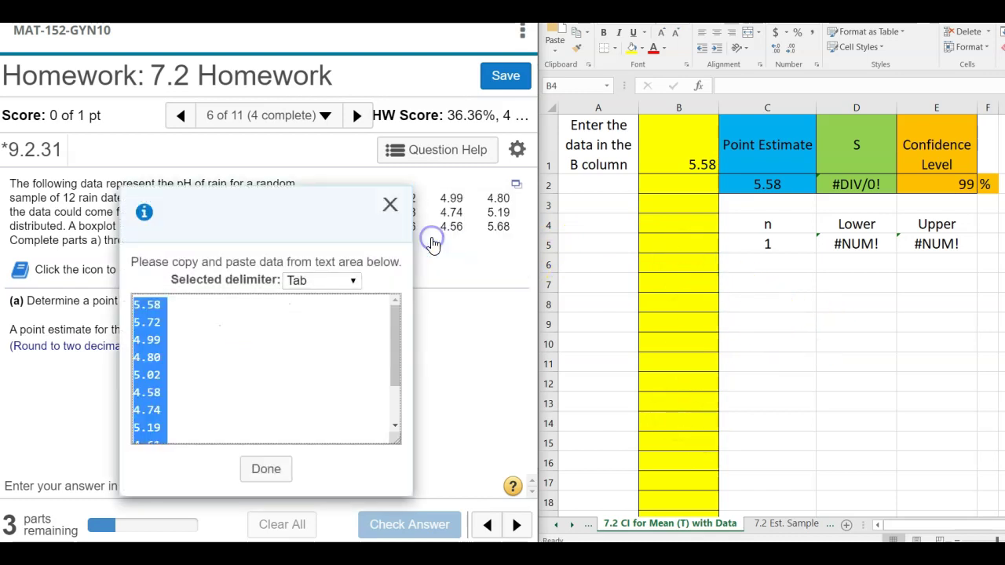
right_click(148, 356)
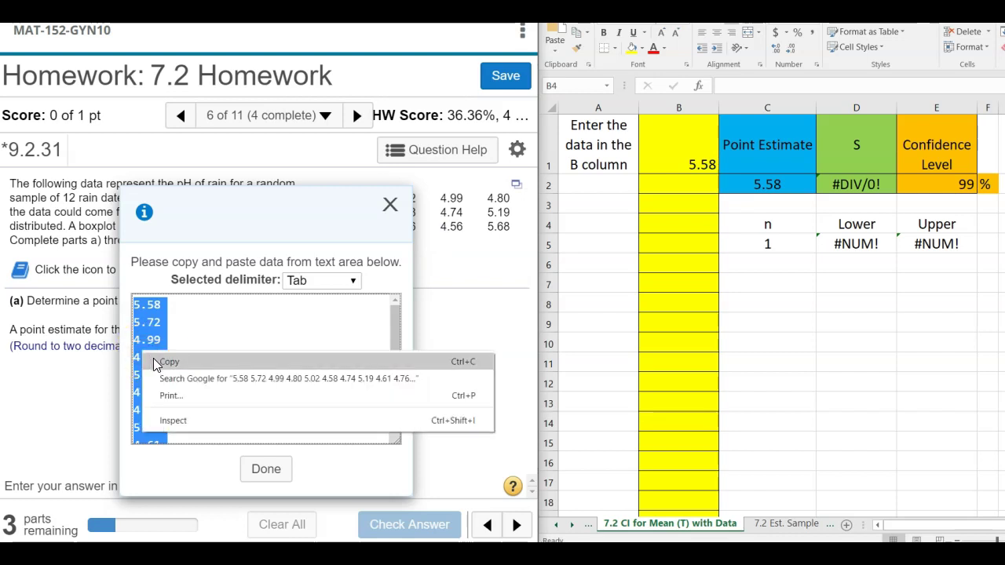
click(166, 362)
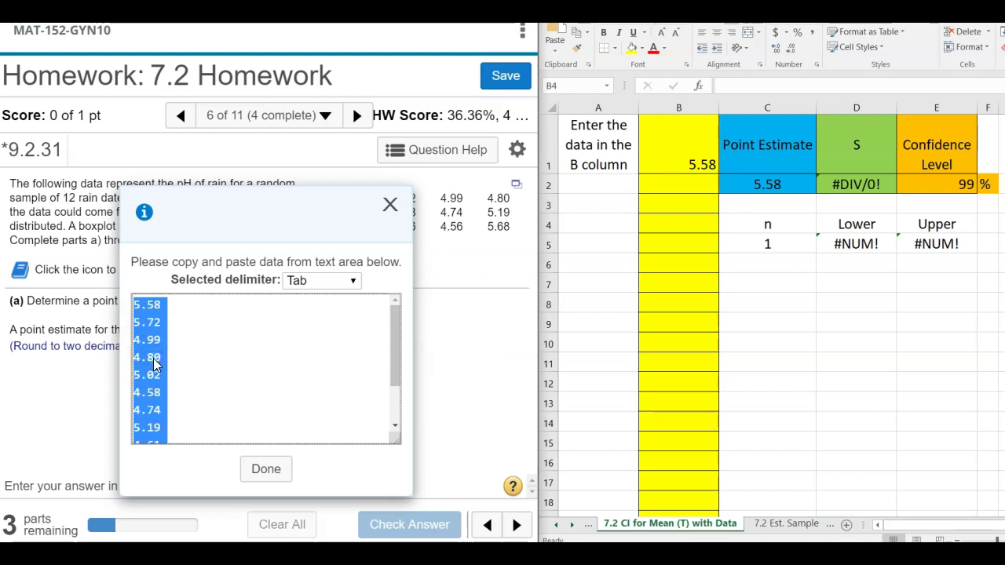
click(268, 471)
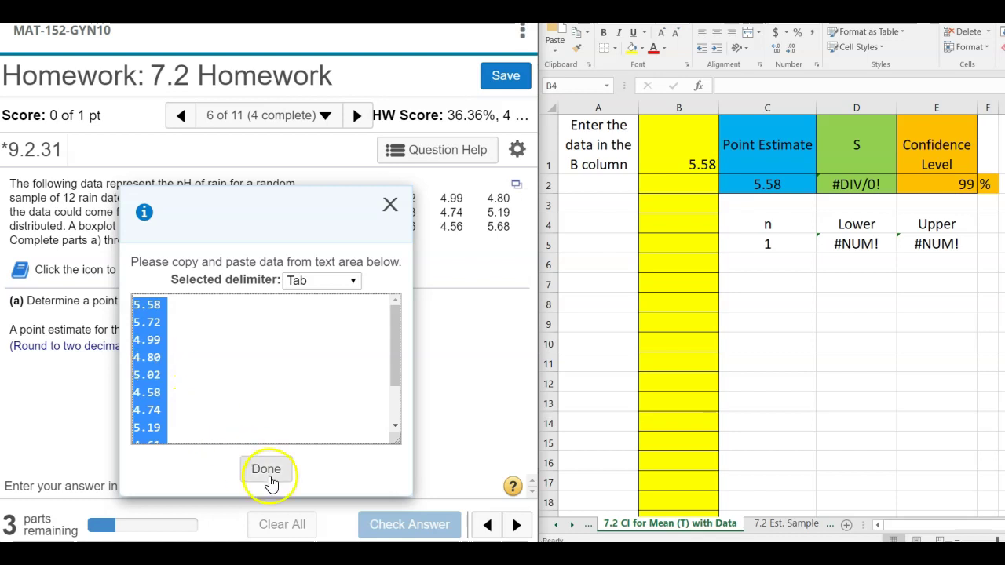
Paste the copied pH data into column B of the spreadsheet, starting at cell B1.
click(692, 138)
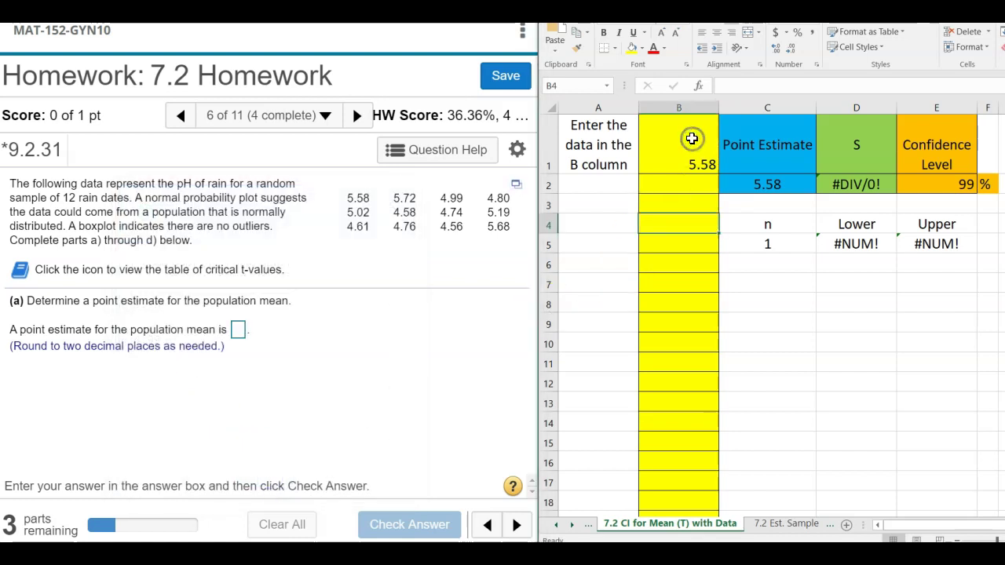
click(685, 149)
click(684, 131)
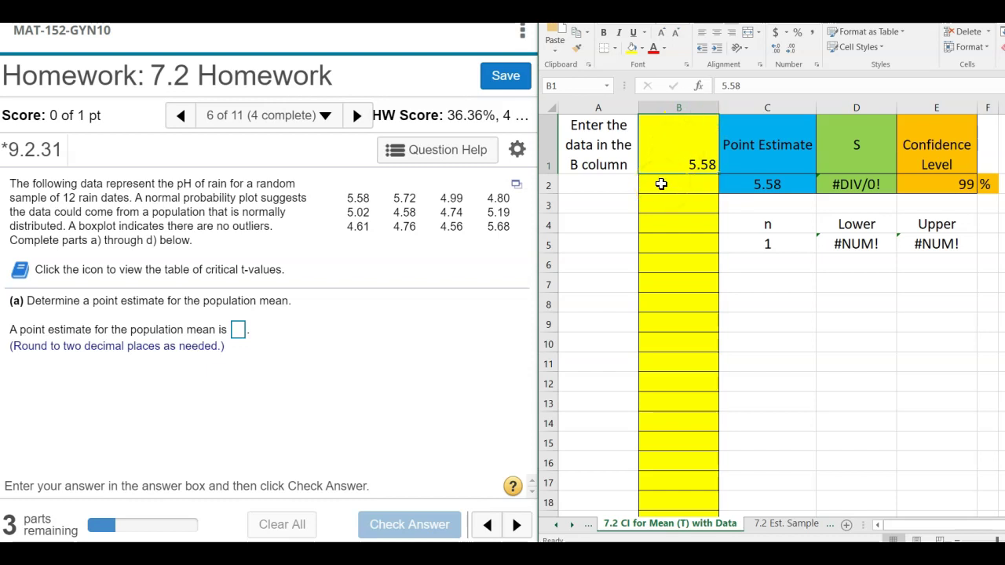
key(ctrl+v)
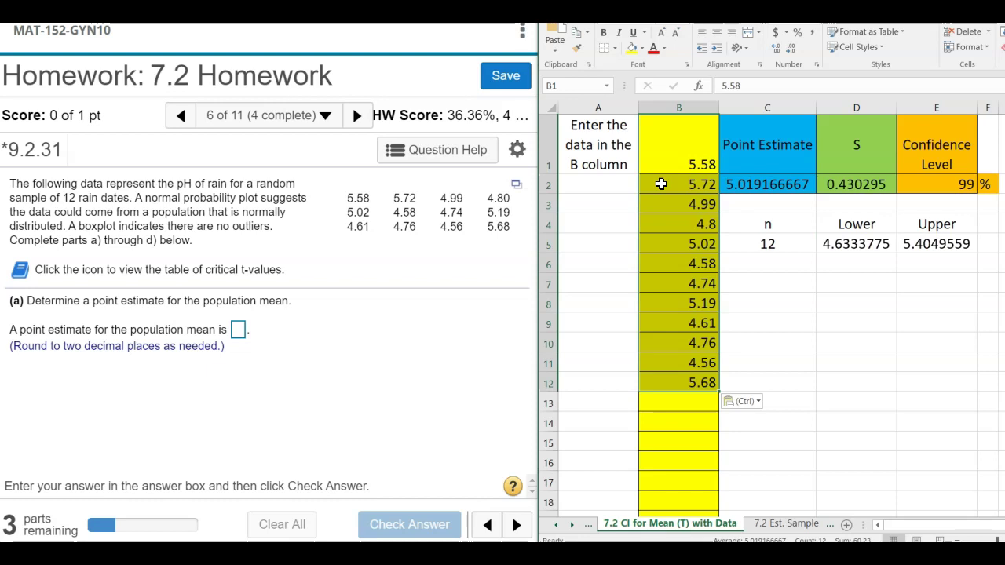
click(746, 303)
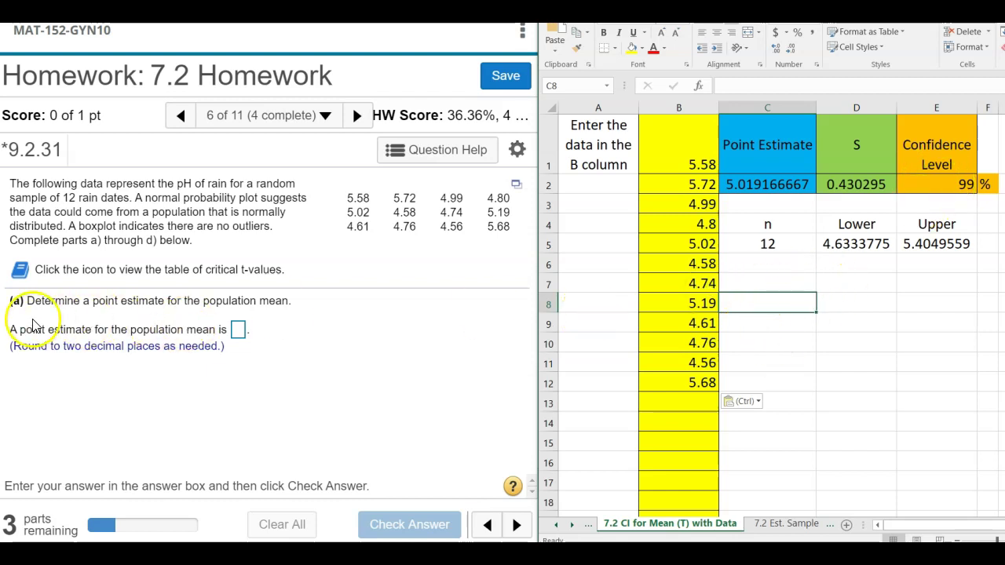
Answer part (a) with a point estimate of 5.02 for the population mean and submit it.
click(236, 332)
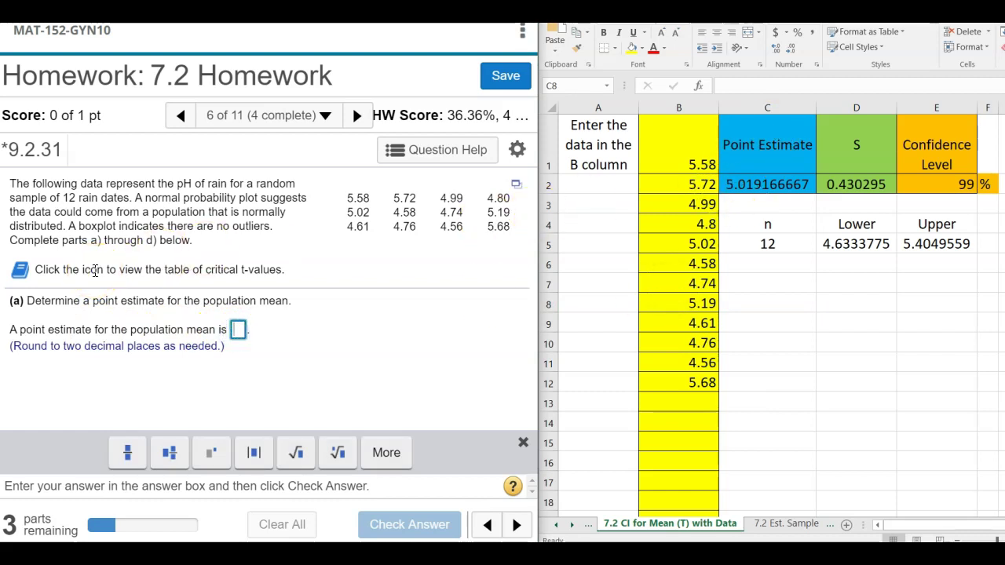
text(5.0)
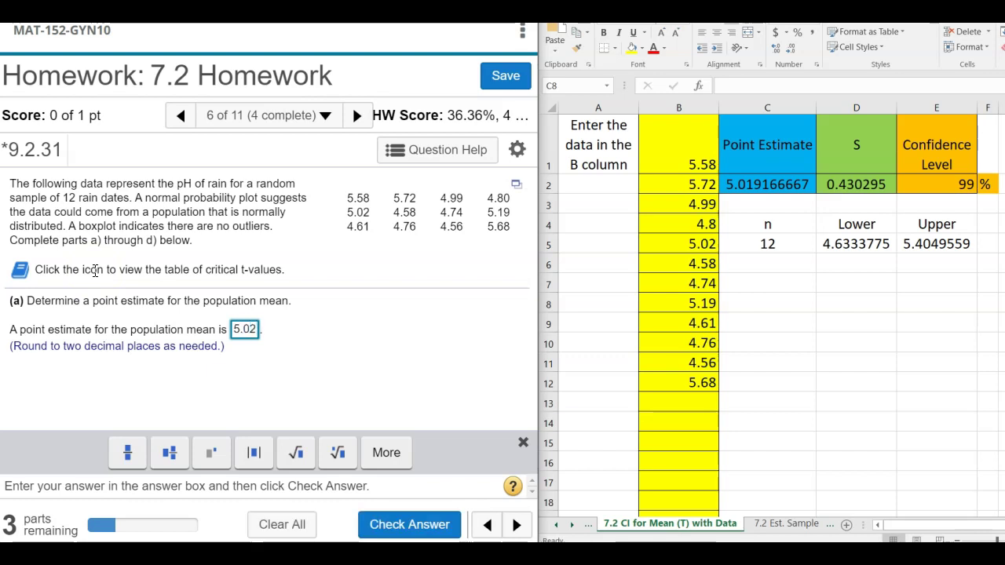
text(2)
key(Return)
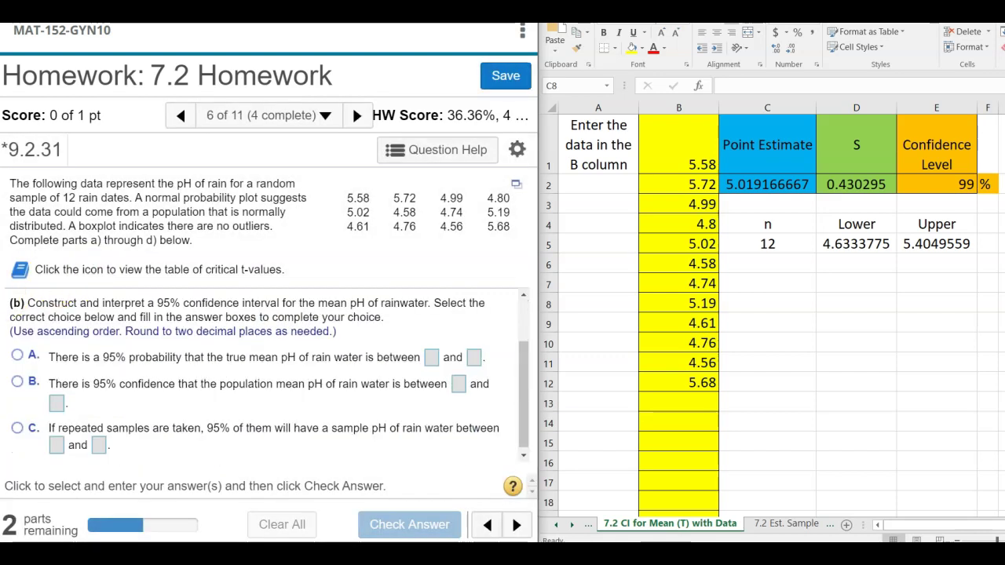
Set the confidence level in cell E2 of the calculator to 95.
click(940, 185)
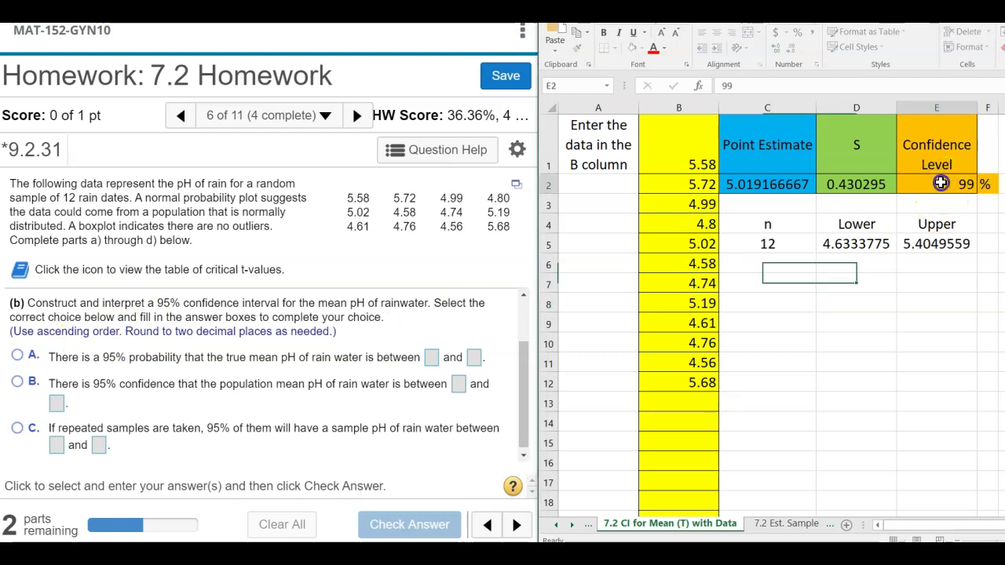
text(95)
key(Return)
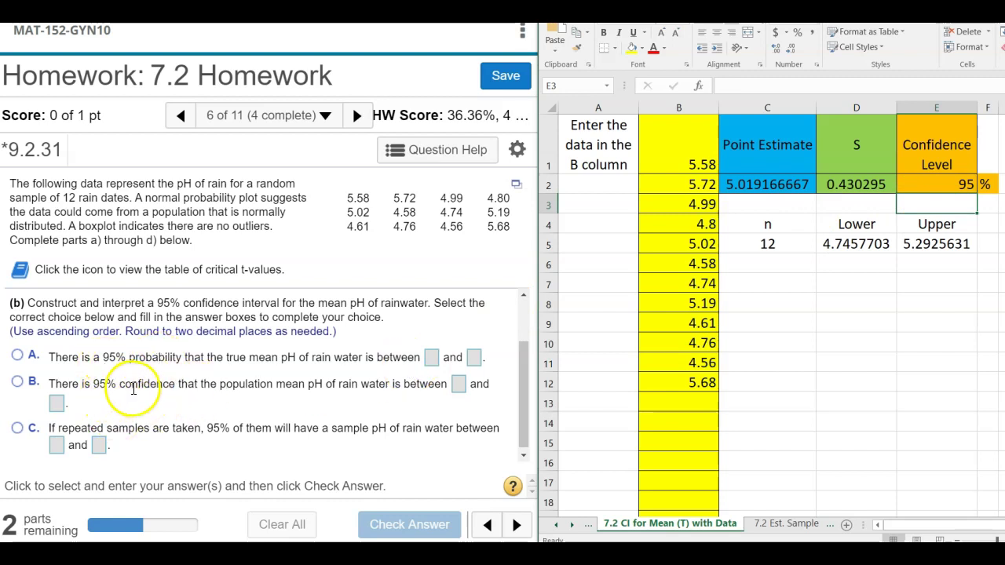
Answer part (b) with choice B using 4.75 and 5.29, submit it and dismiss the feedback.
click(16, 381)
click(458, 385)
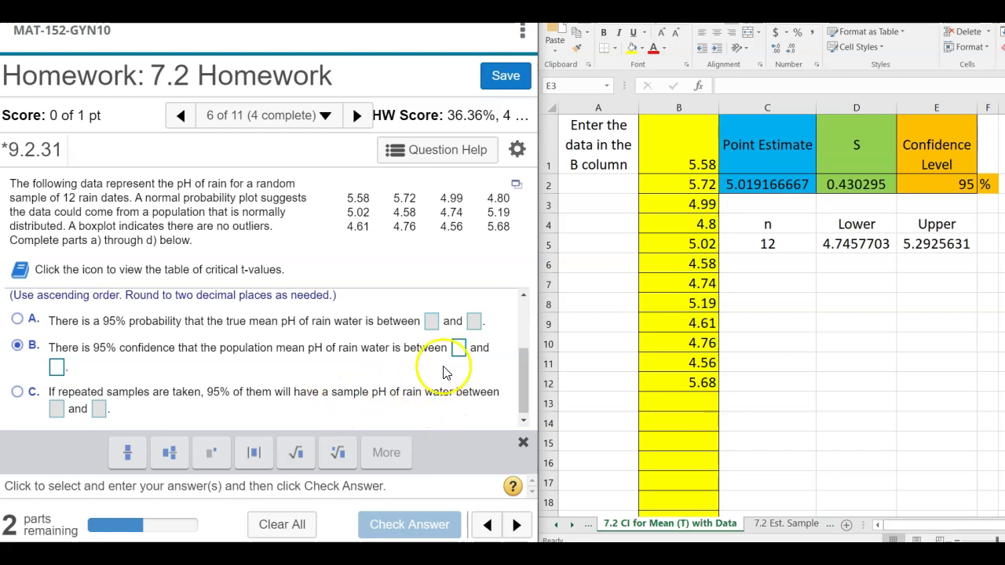
click(458, 349)
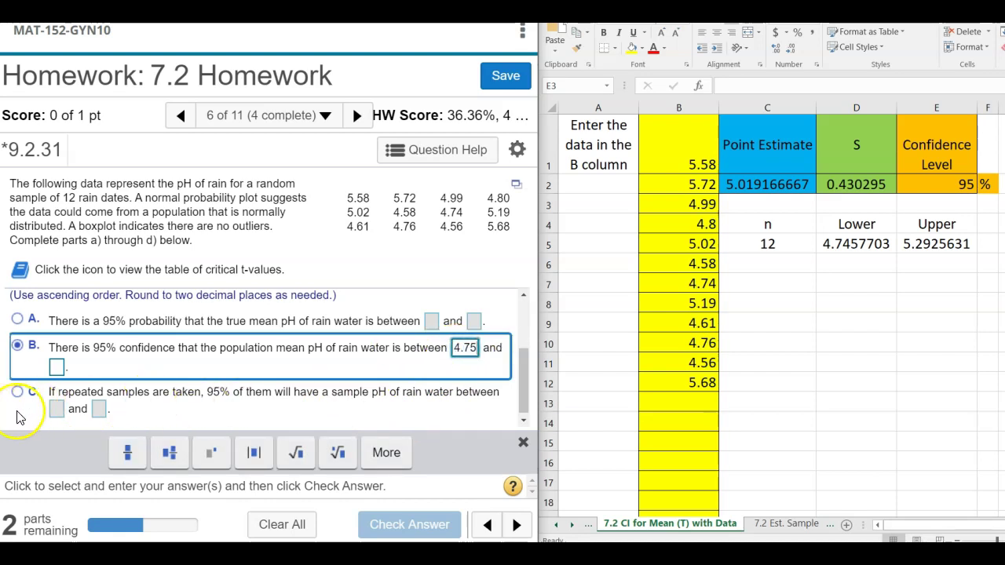
click(57, 366)
text(5.29)
key(Return)
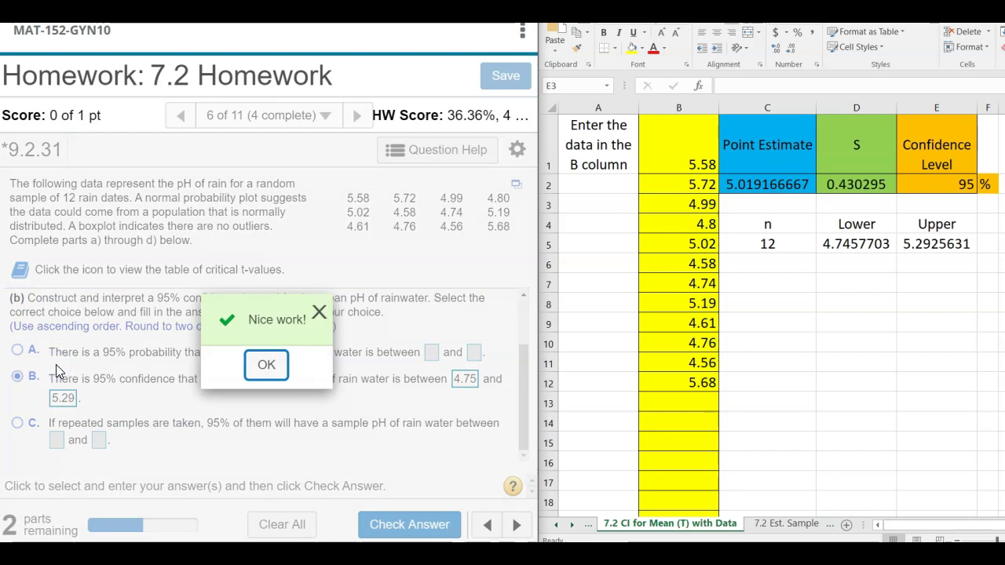
key(Return)
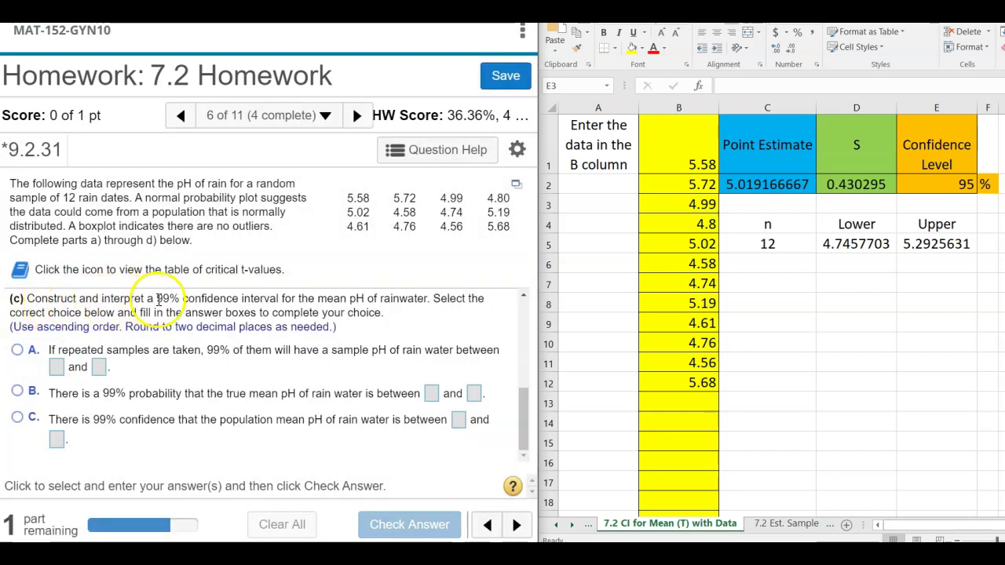
Set the confidence level in cell E2 of the calculator to 99 for part (c).
click(956, 184)
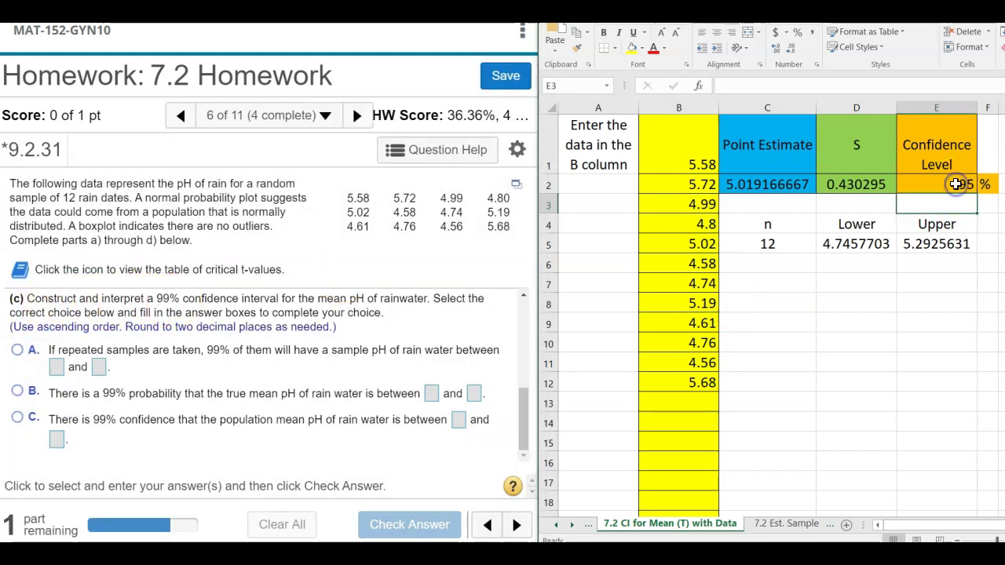
click(956, 184)
text(99)
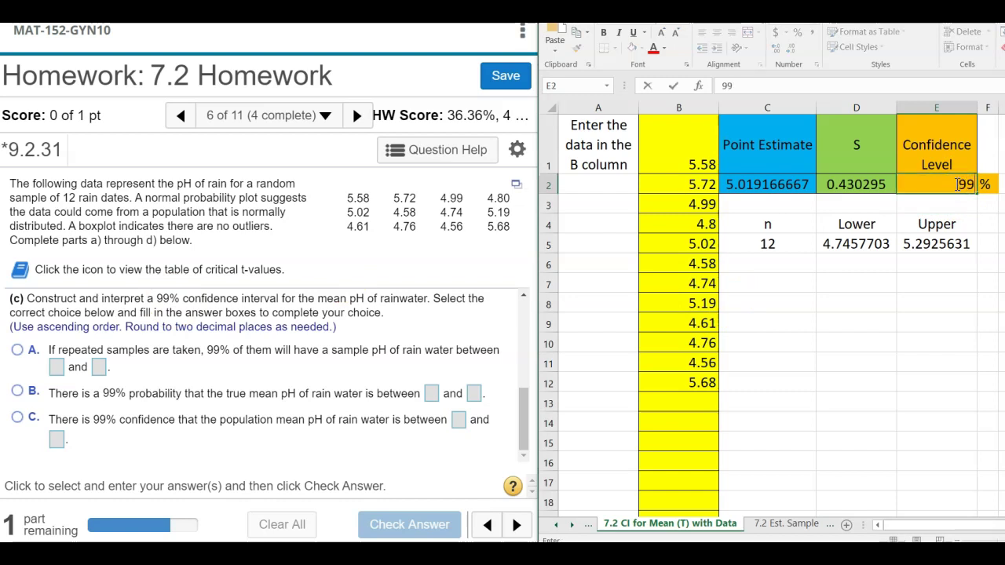
key(Return)
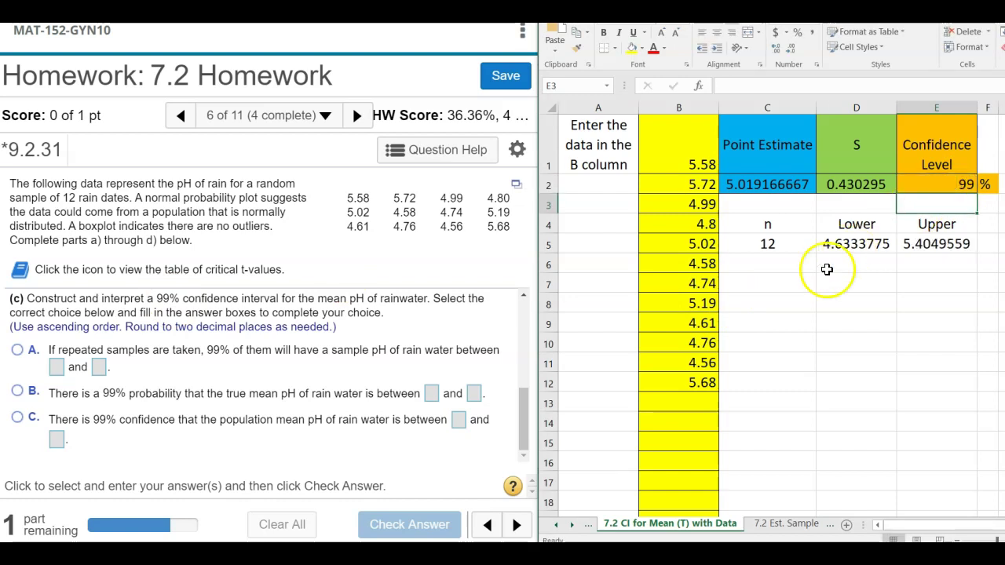
Answer part (c) with choice C using 4.63 and 5.40, and submit it.
click(15, 419)
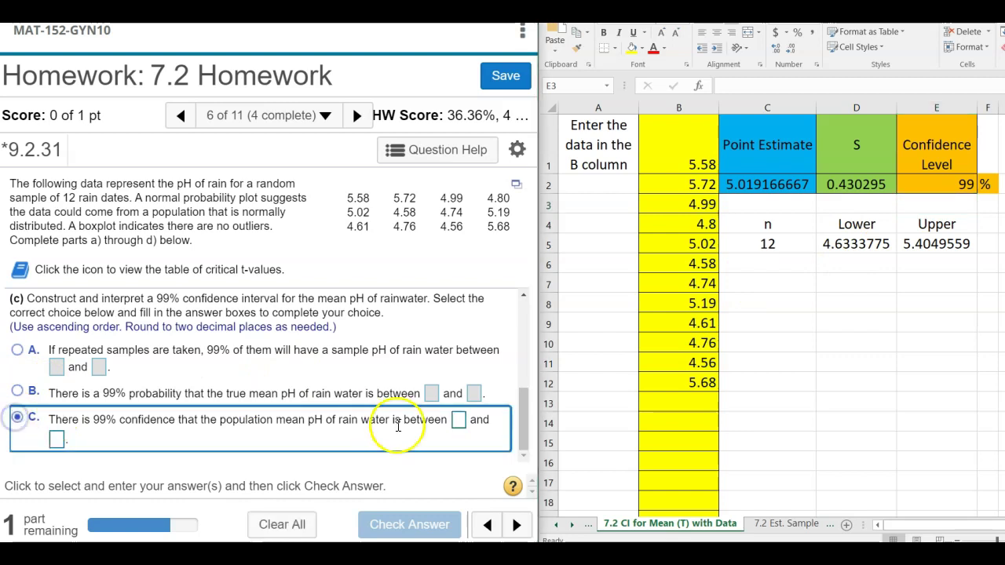
click(459, 421)
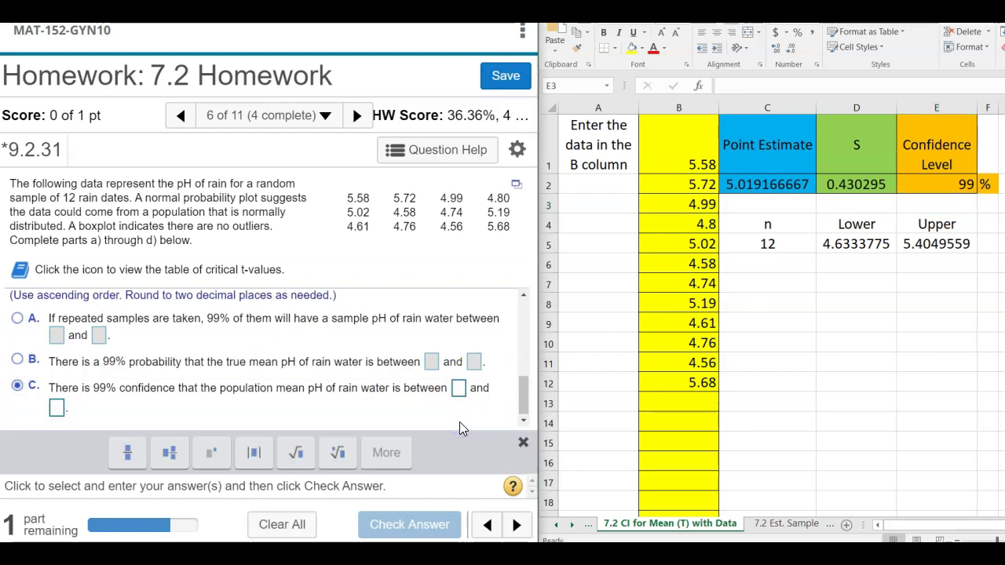
click(460, 390)
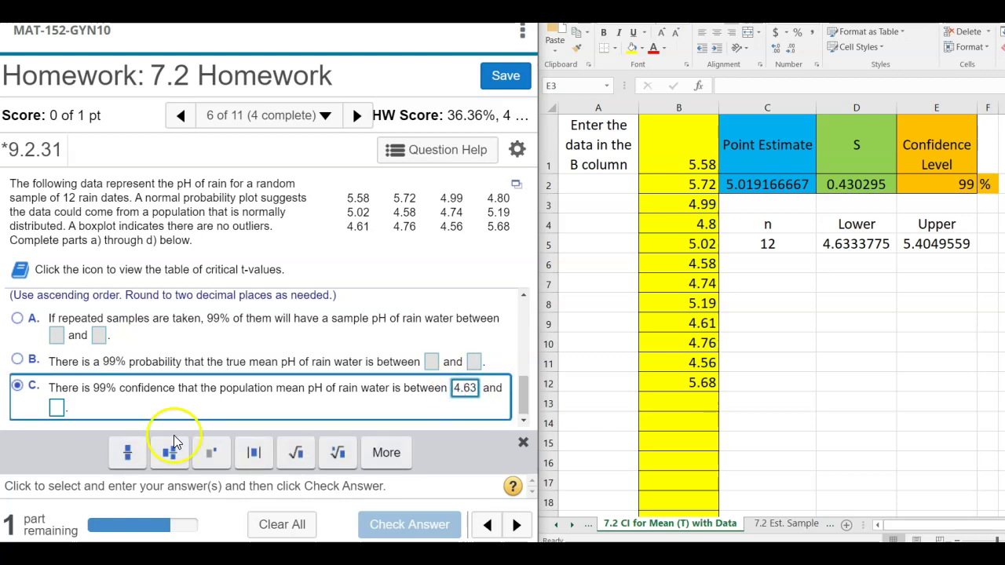
click(56, 407)
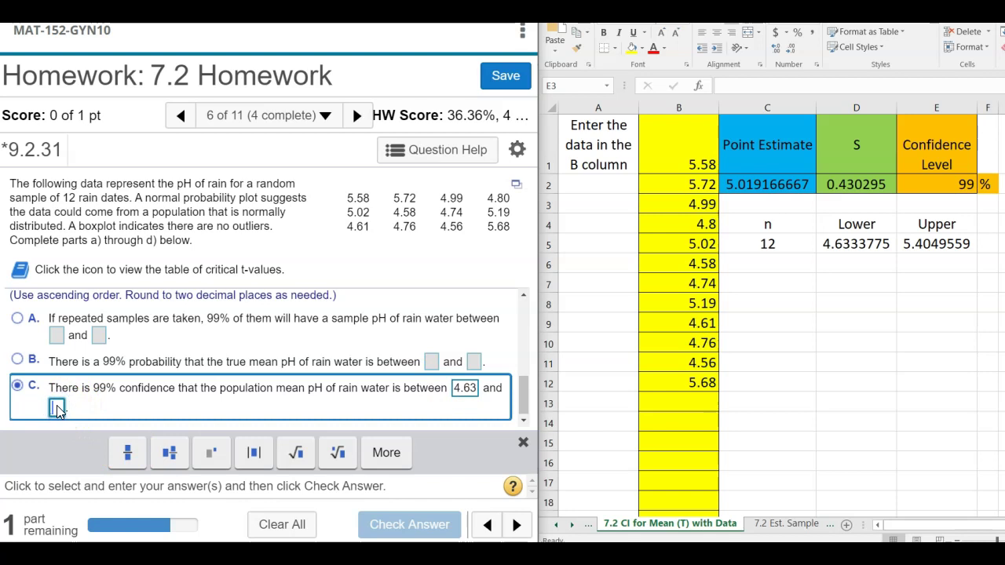
text(5.40)
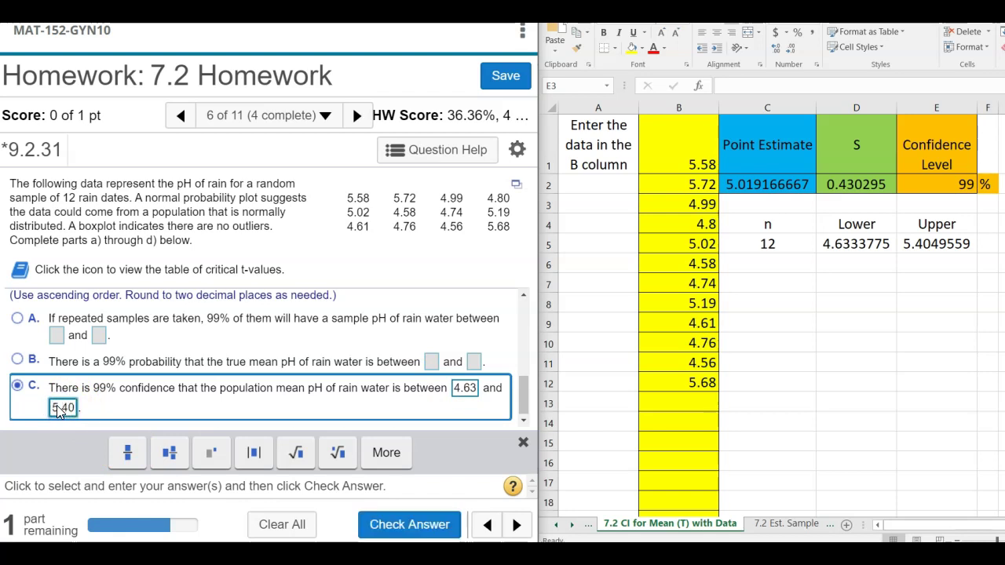
key(Return)
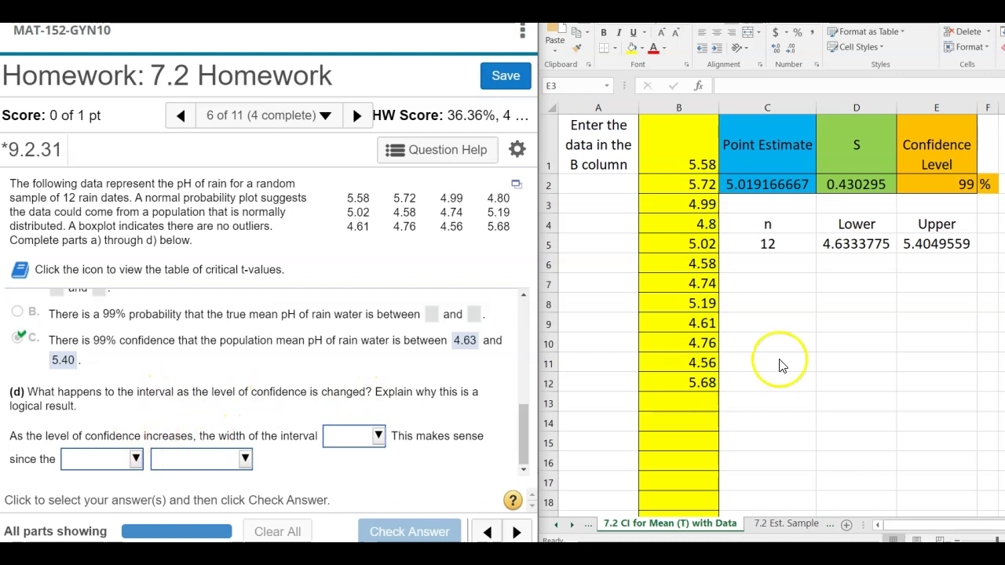
Switch the confidence level in E2 to 95 and back to 99 to compare the interval bounds.
click(953, 183)
text(95)
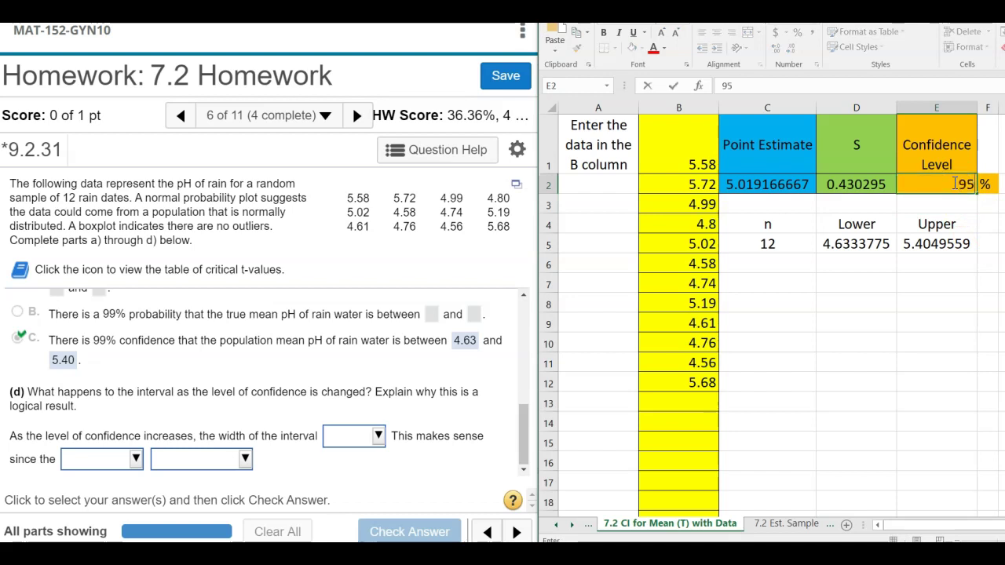
key(Return)
click(953, 183)
text(99)
key(Return)
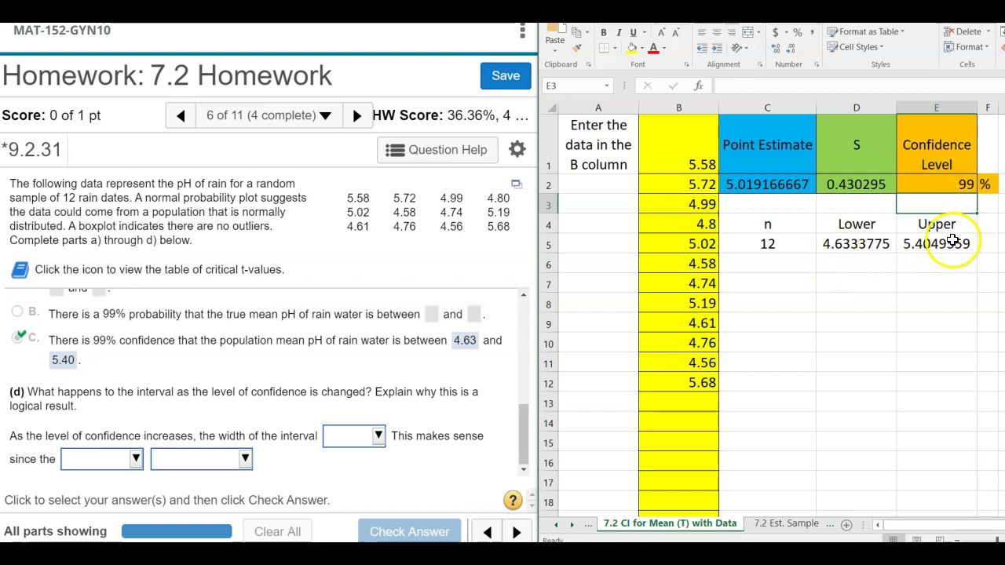
Complete part (d) by choosing that the interval width increases since the margin of error increases as well.
click(363, 438)
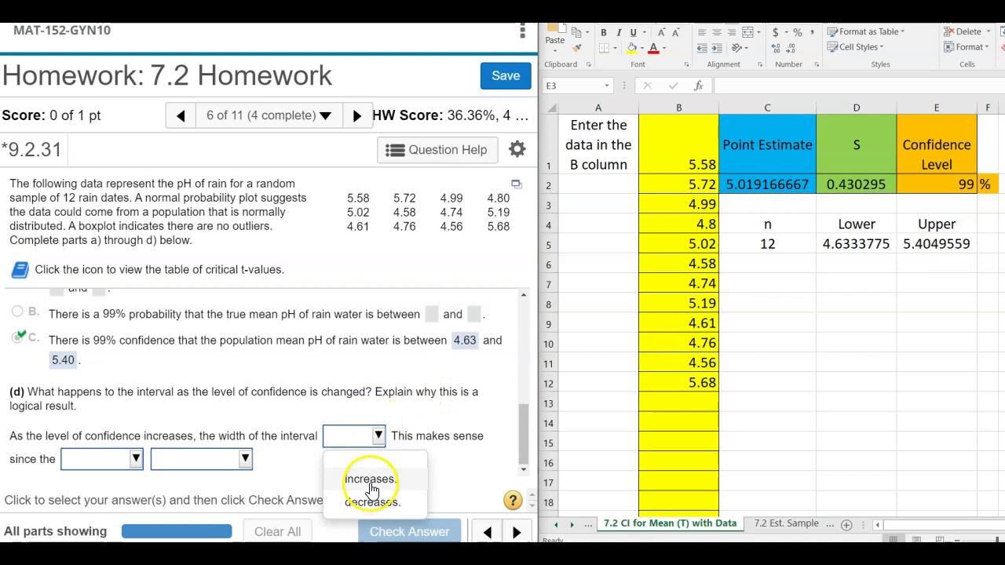
click(371, 481)
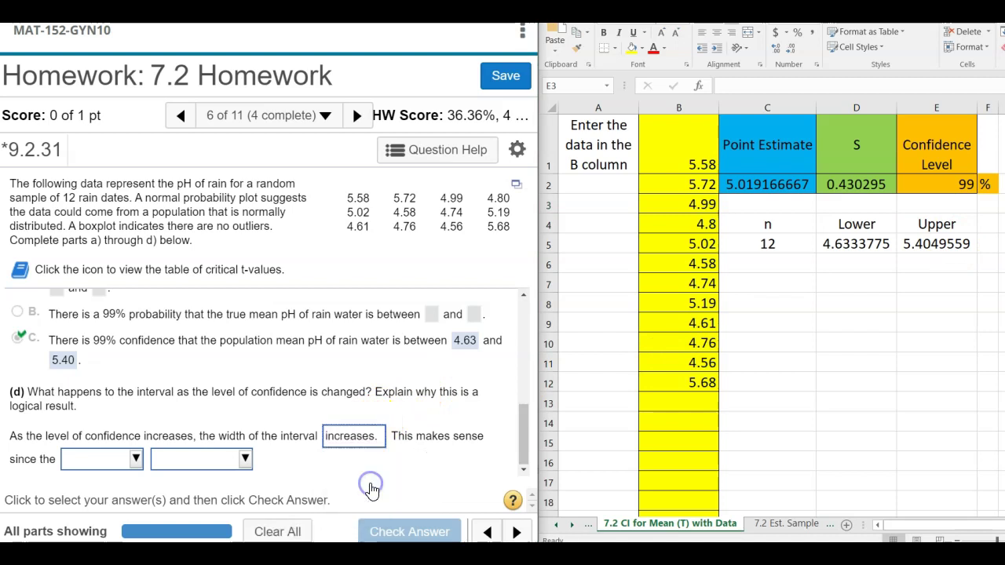
click(102, 457)
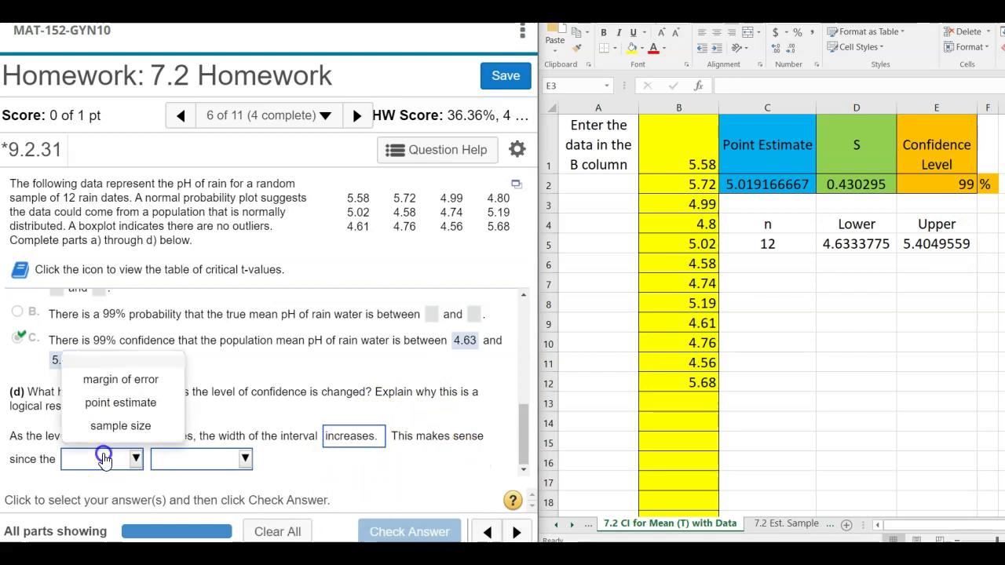
click(110, 379)
click(174, 462)
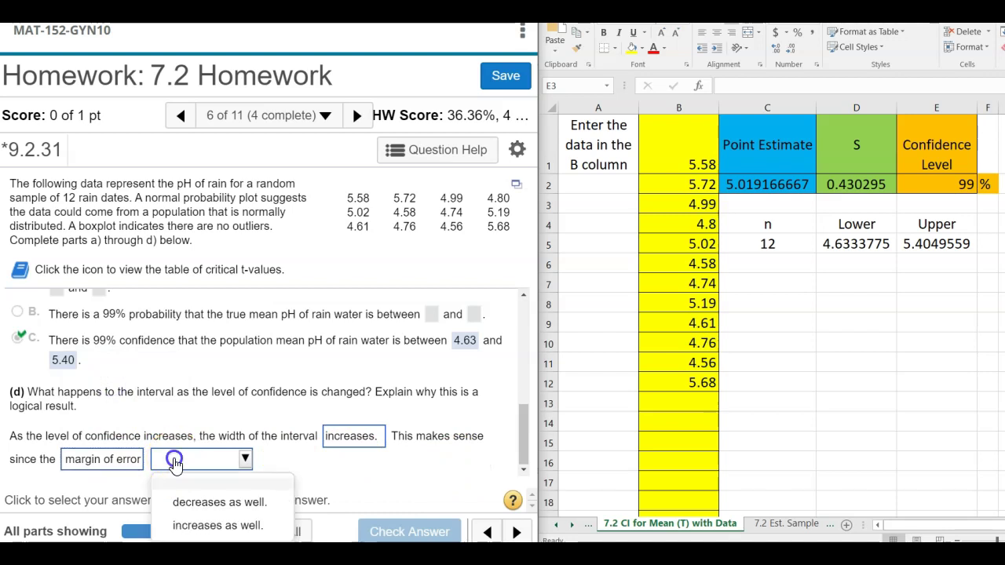
click(201, 527)
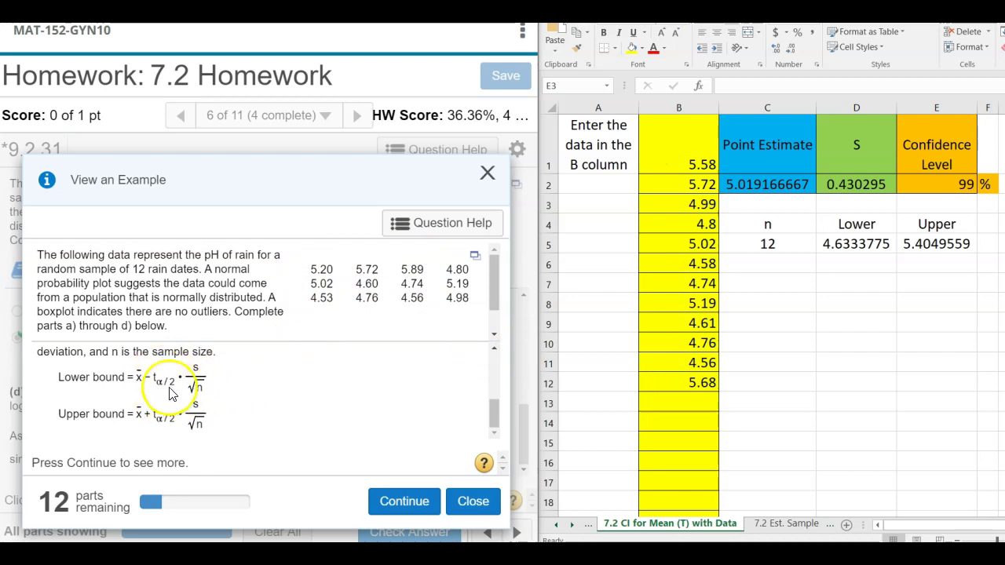
On the 7.2 CI for Mean (T) sheet, set the sample size to 12 and the confidence level to 95 to check the critical values.
click(588, 524)
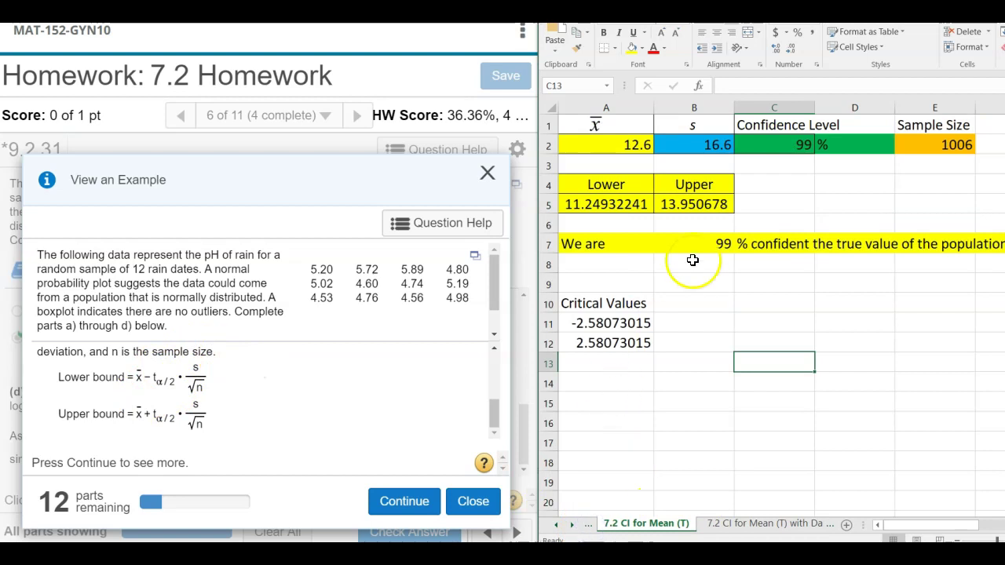
click(785, 139)
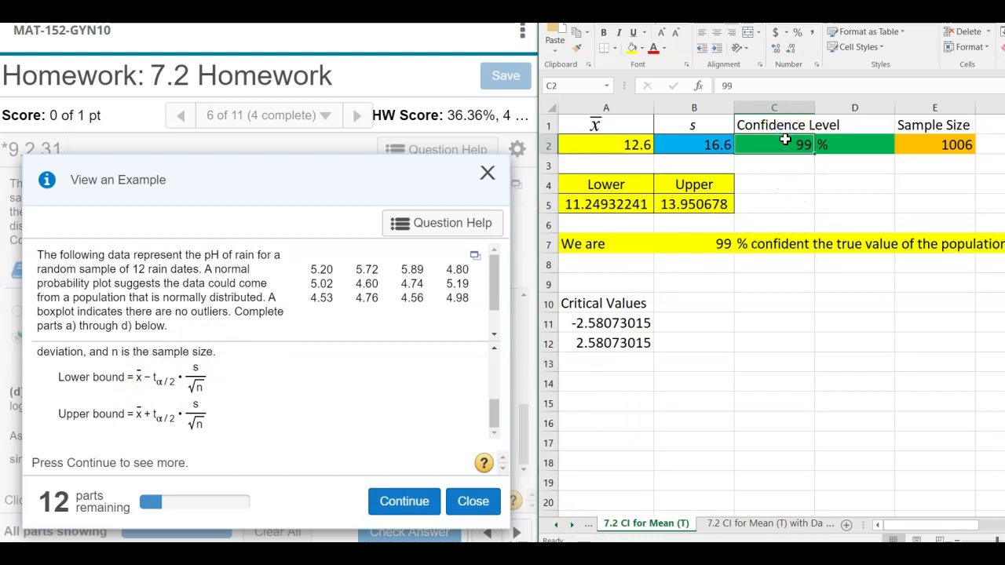
click(928, 145)
text(12)
key(Return)
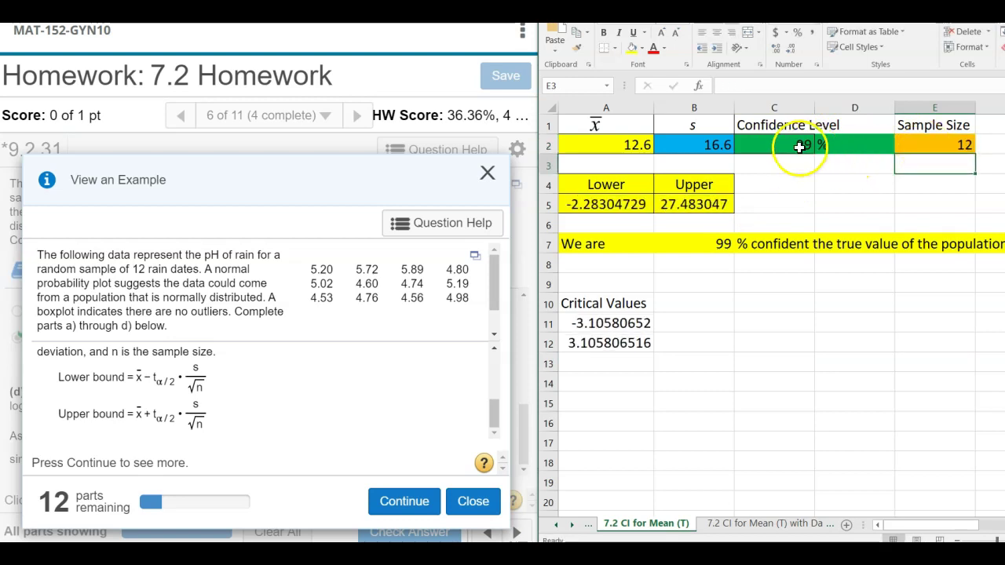
click(799, 147)
text(95)
key(Return)
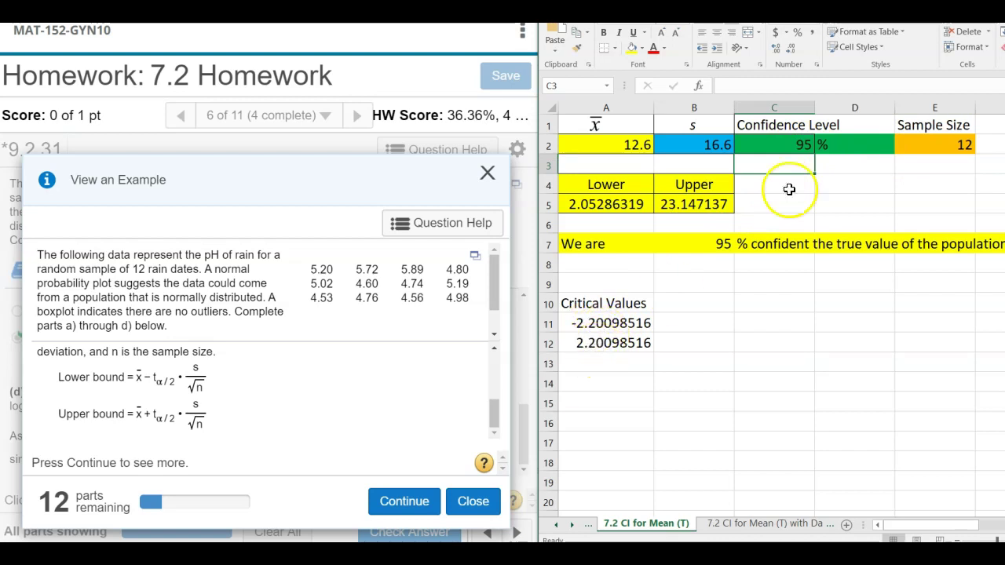
Switch the confidence level in C2 to 99 and back to 95 to compare the critical values.
click(791, 145)
text(99)
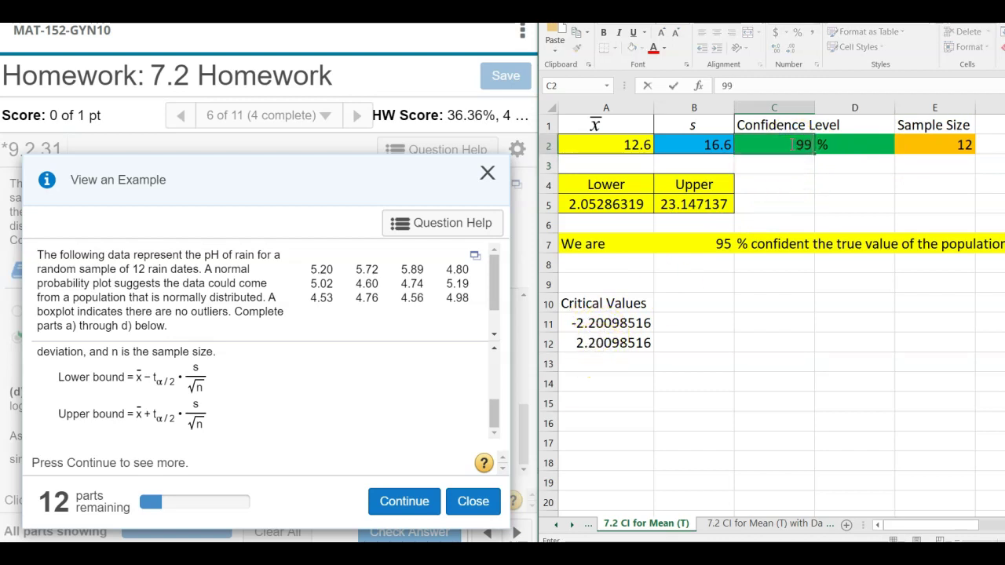
key(Return)
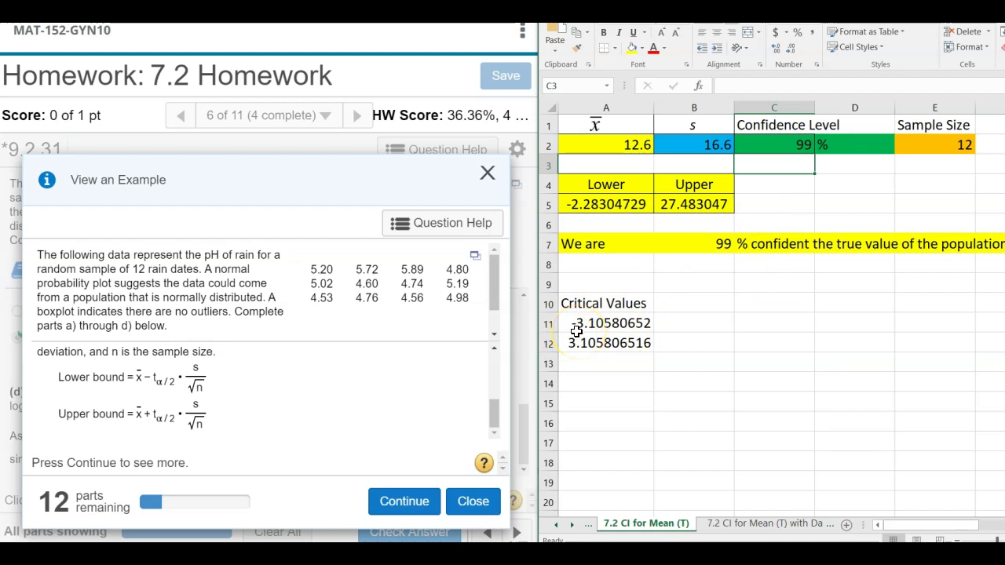
click(781, 146)
text(95)
key(Return)
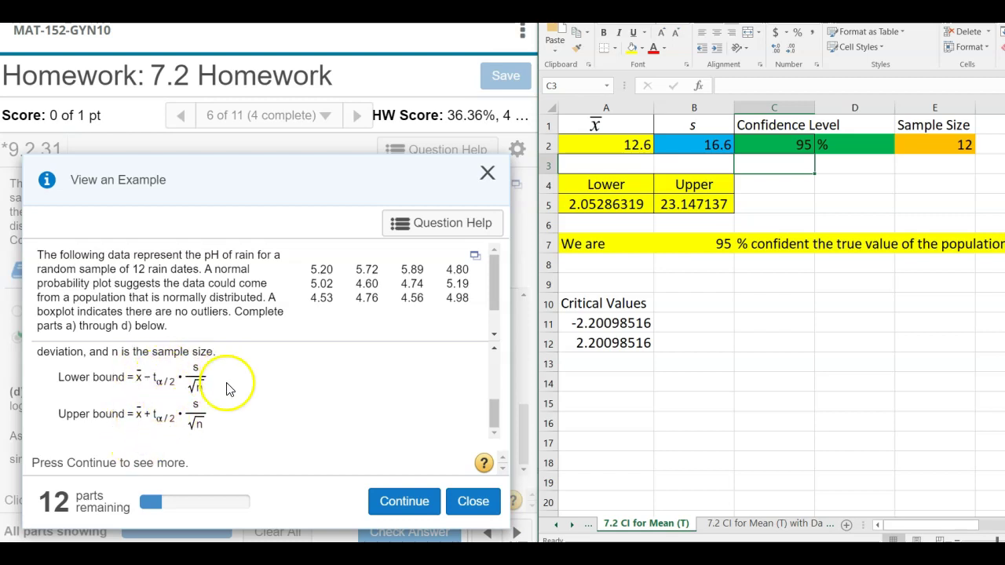
Close the worked example, submit the part (d) answer and continue to question 7.
click(487, 172)
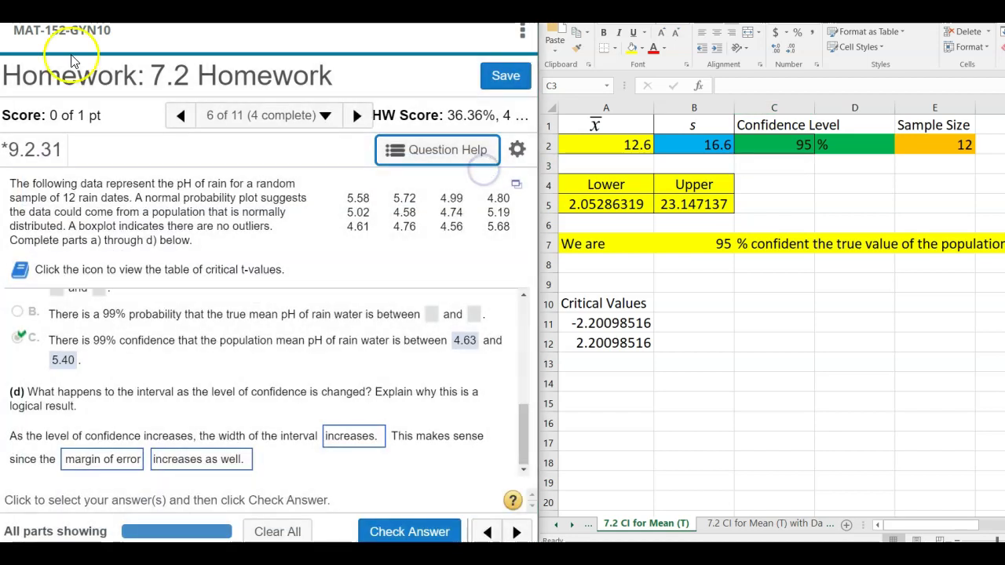
click(394, 531)
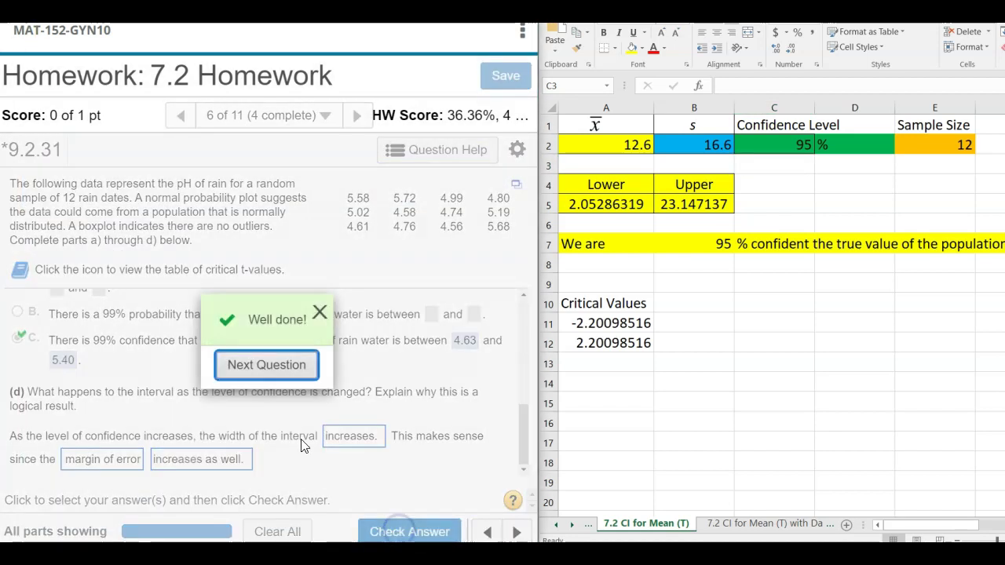
click(279, 366)
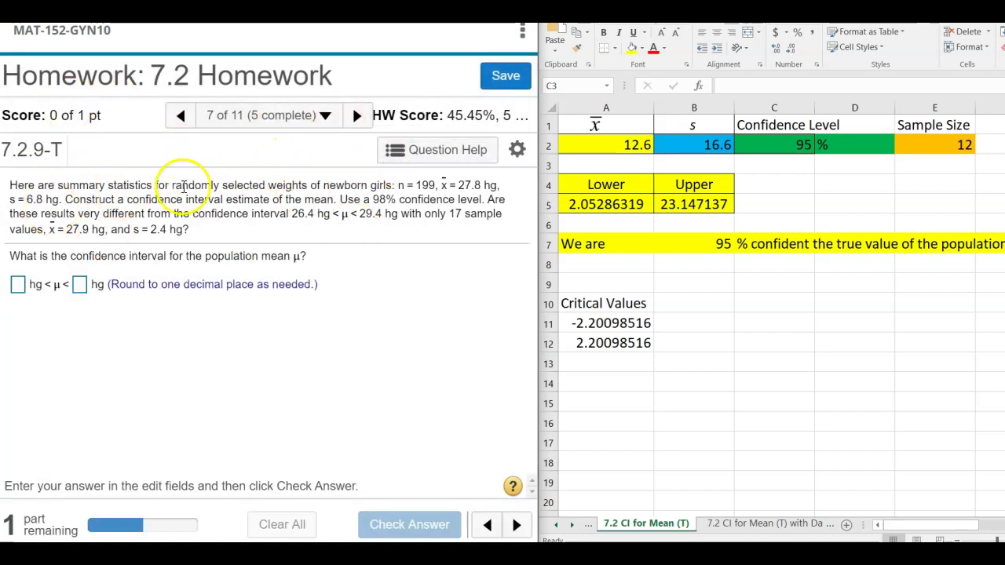
Enter the newborn girls' sample mean 27.8 and standard deviation 6.8 on the 7.2 CI for Mean (T) sheet.
click(590, 529)
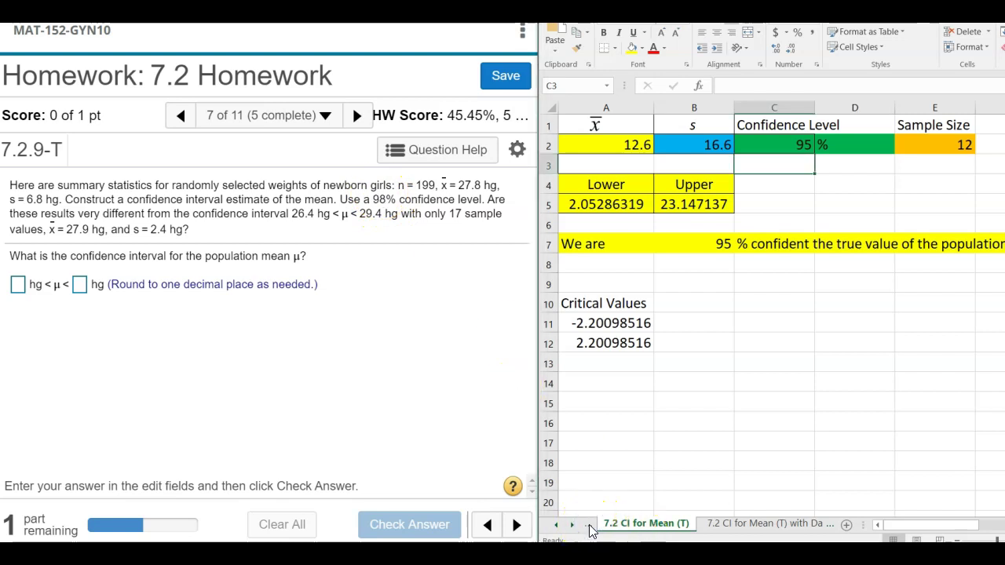
click(590, 530)
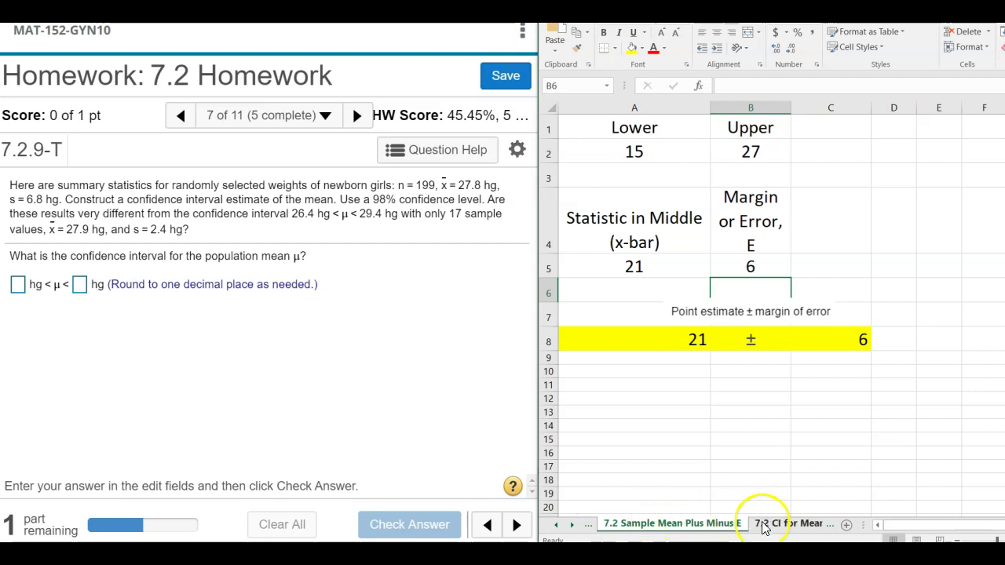
click(809, 528)
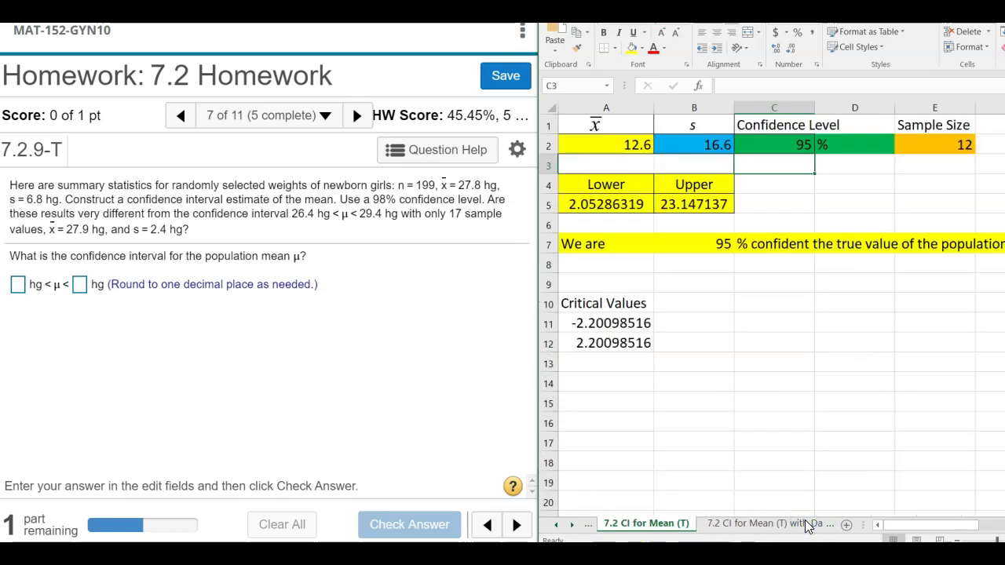
click(621, 148)
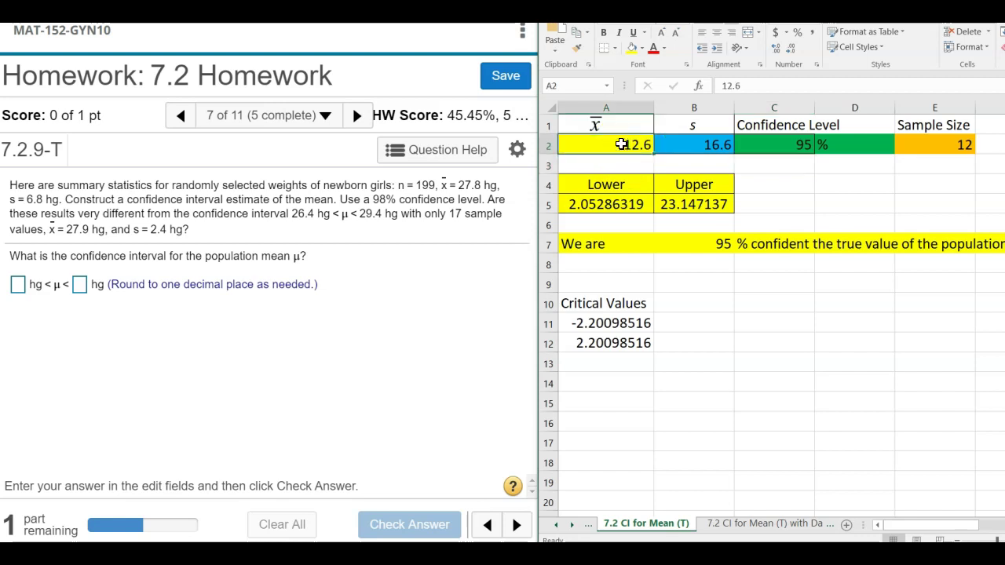
text(27)
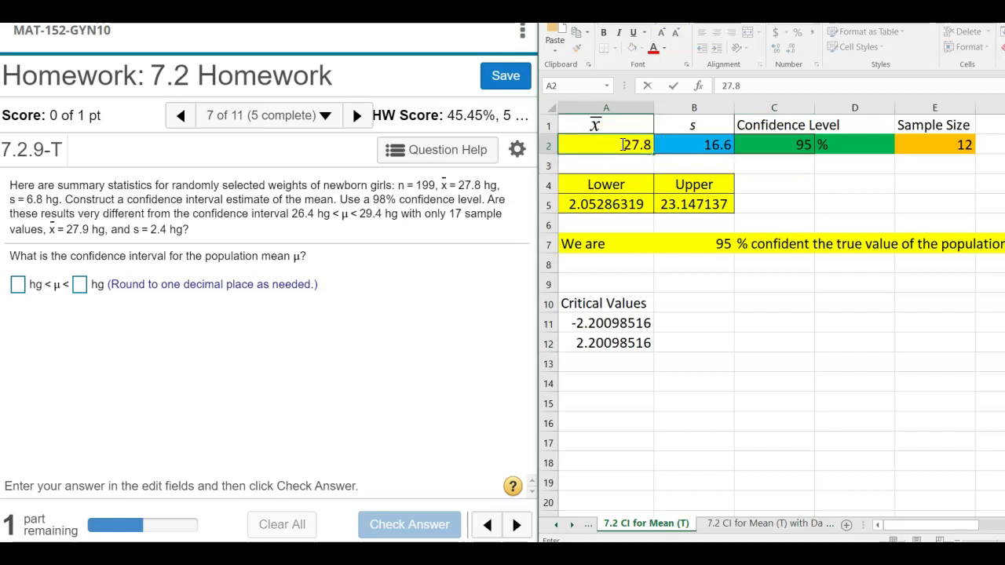
key(Tab)
text(6.)
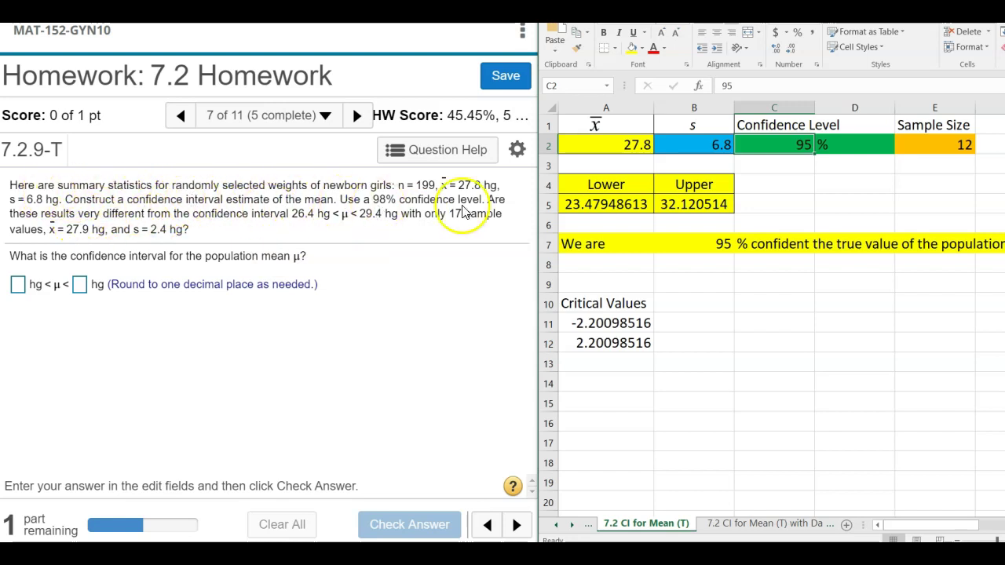
Set the confidence level to 98 and the sample size to 199 for the newborn weights.
click(770, 149)
text(98)
key(Return)
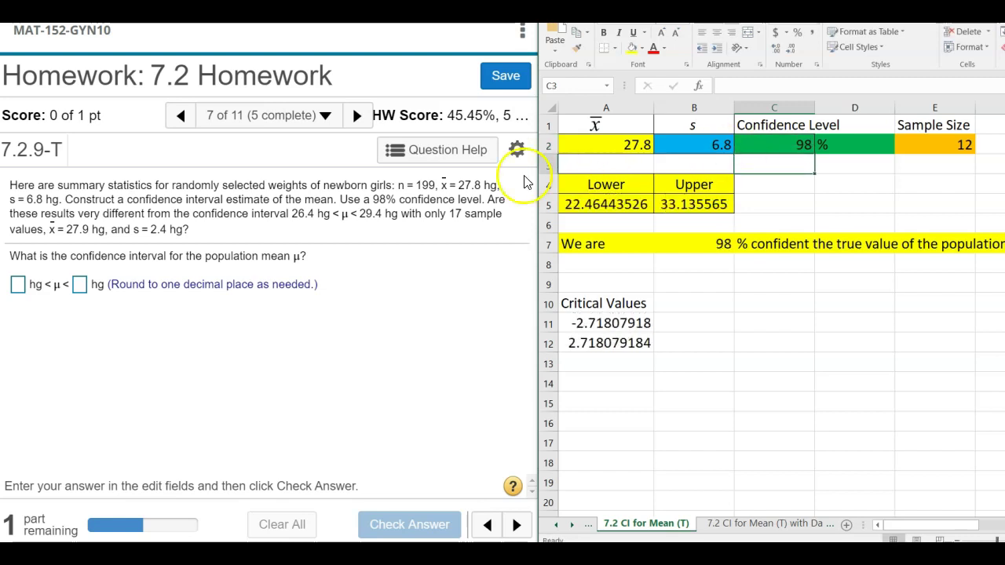
click(921, 144)
text(199)
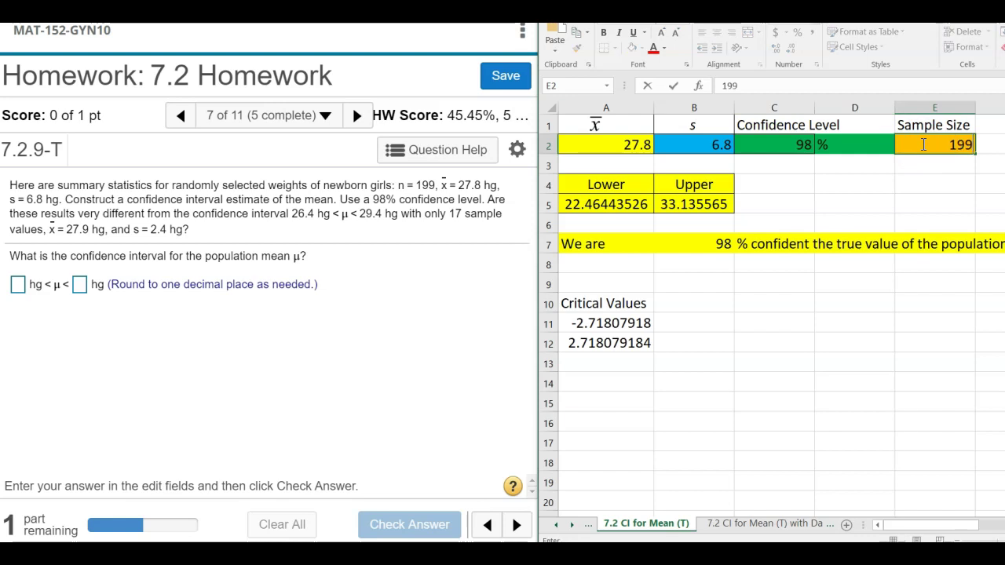
key(Return)
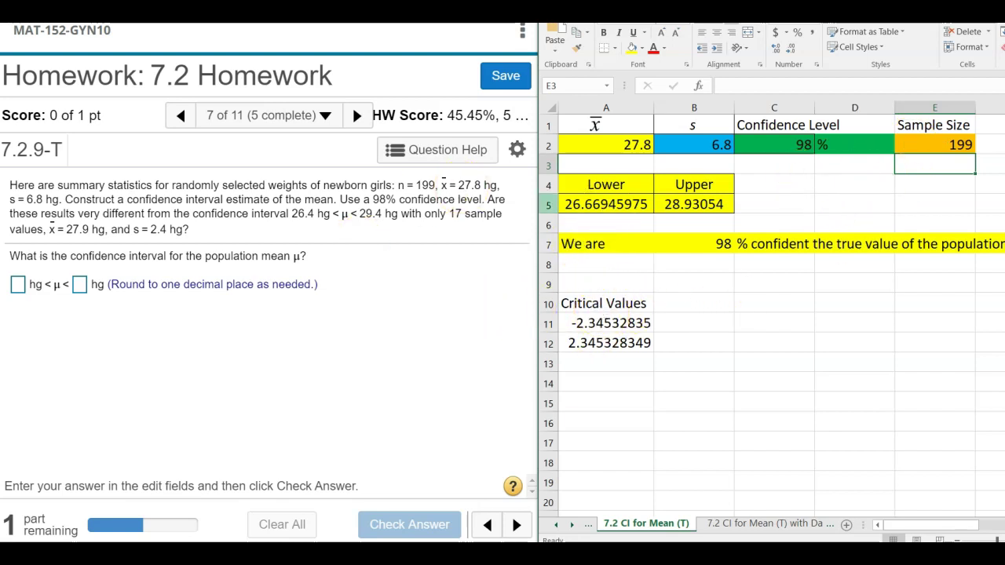
Answer the confidence interval for the population mean with 26.7 and 28.9 hg, submit it and dismiss the feedback.
click(18, 285)
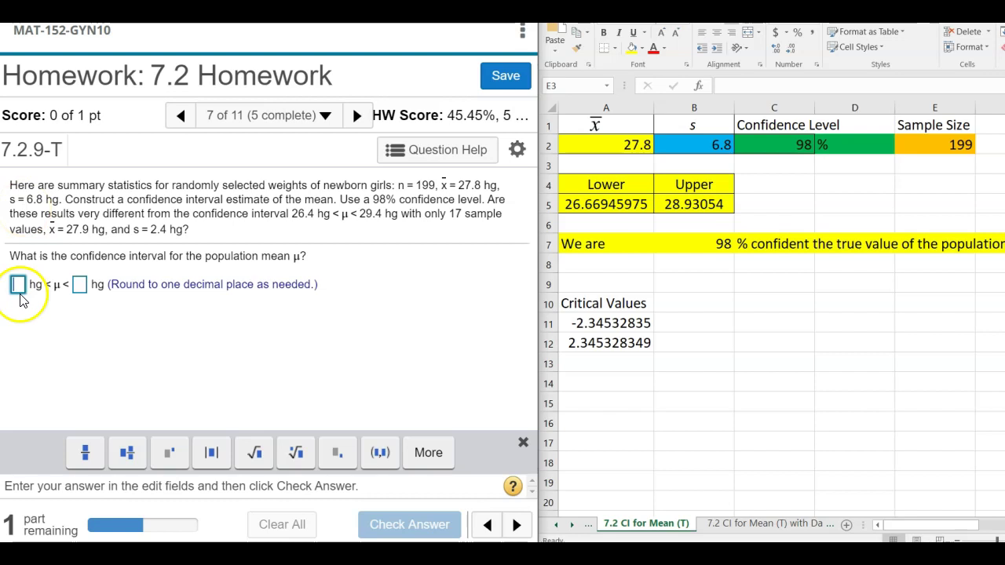
text(26)
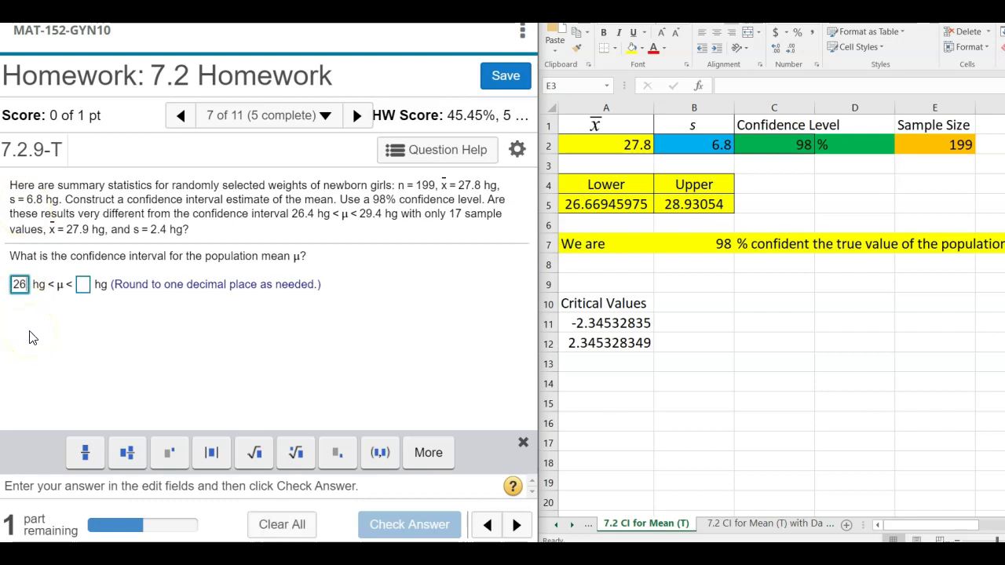
text(.)
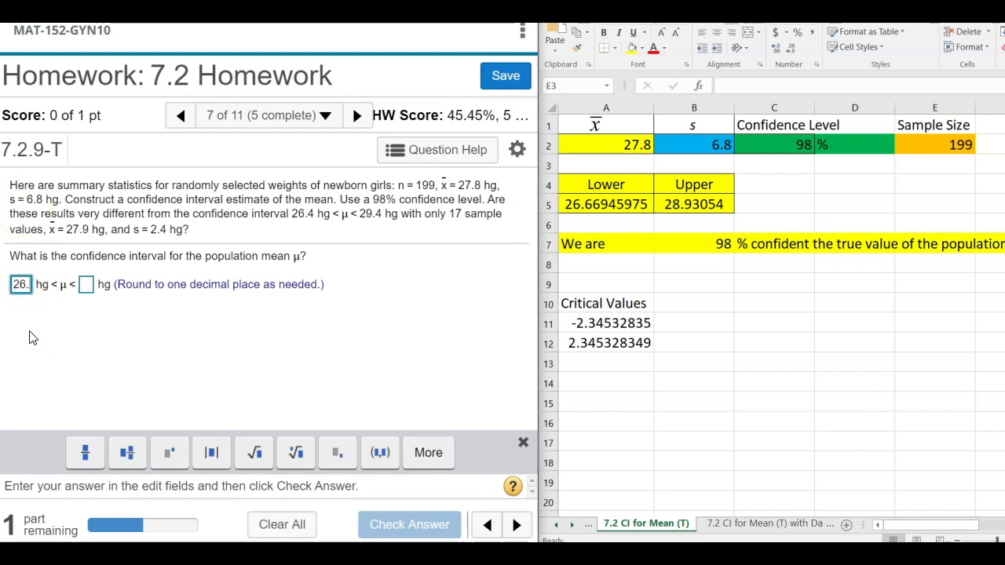
text(7)
click(91, 285)
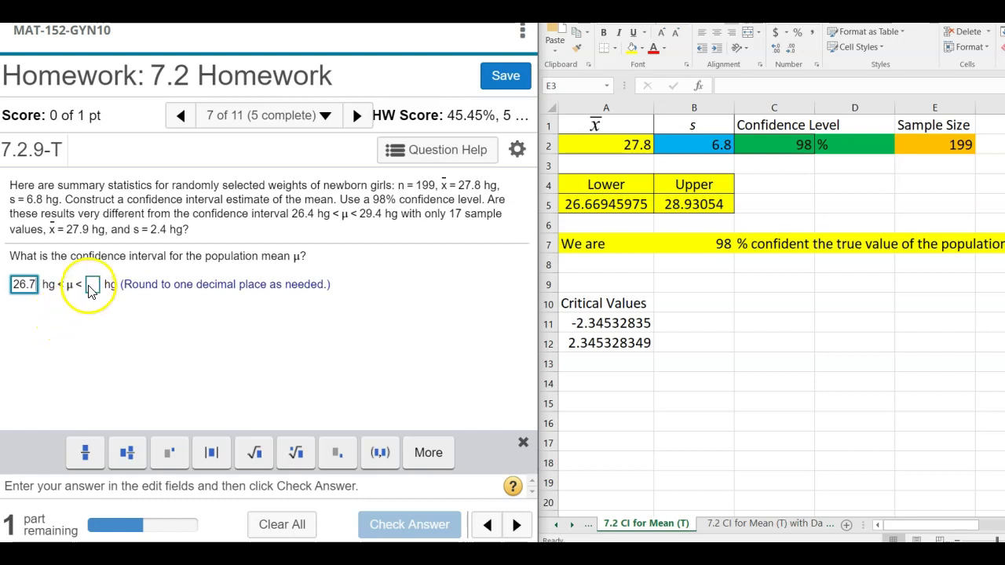
text(2)
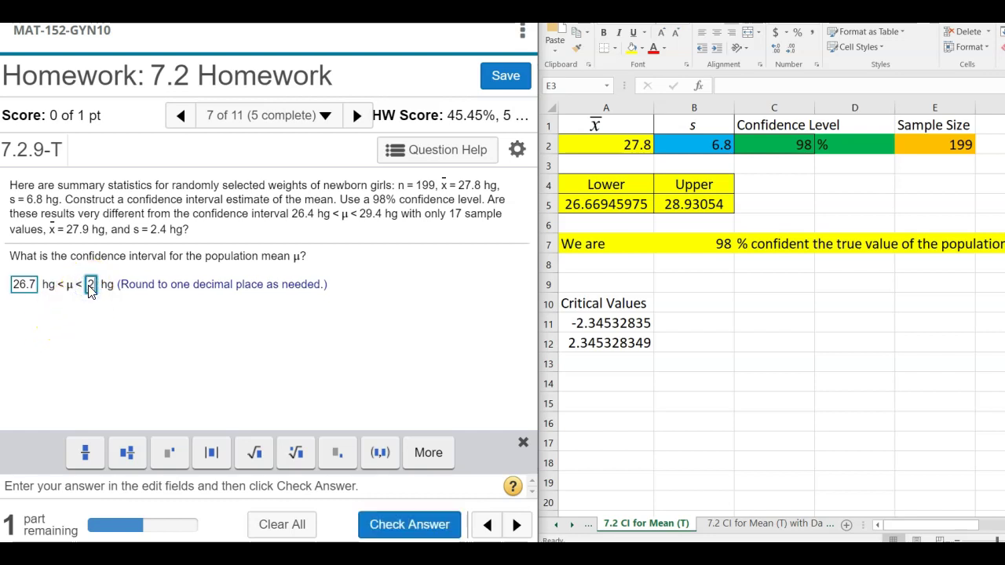
text(8.9)
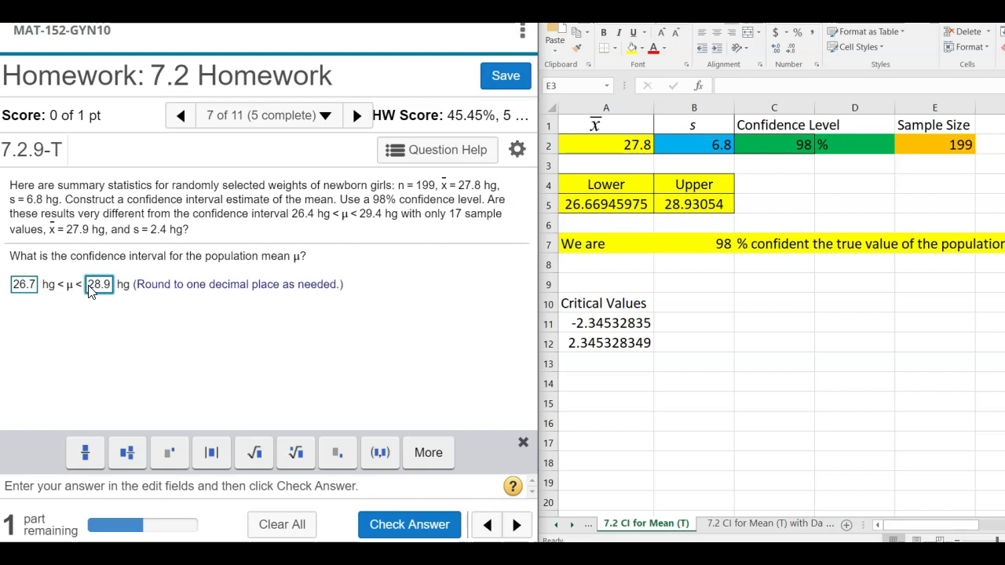
key(Return)
click(76, 306)
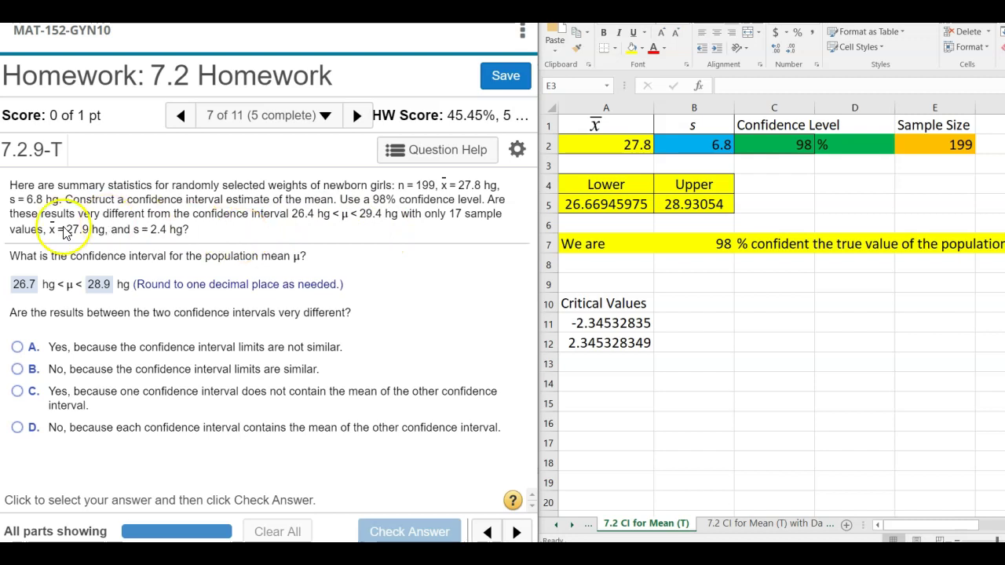
Answer the interval comparison with choice B, submit it, and move on to question 10, skipping questions 8 and 9.
click(16, 370)
click(385, 533)
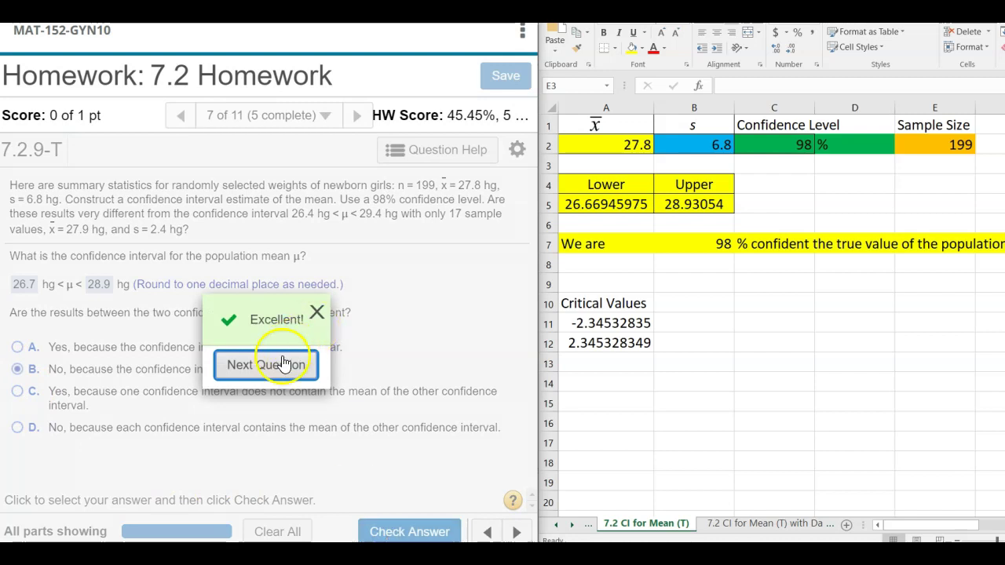
click(283, 364)
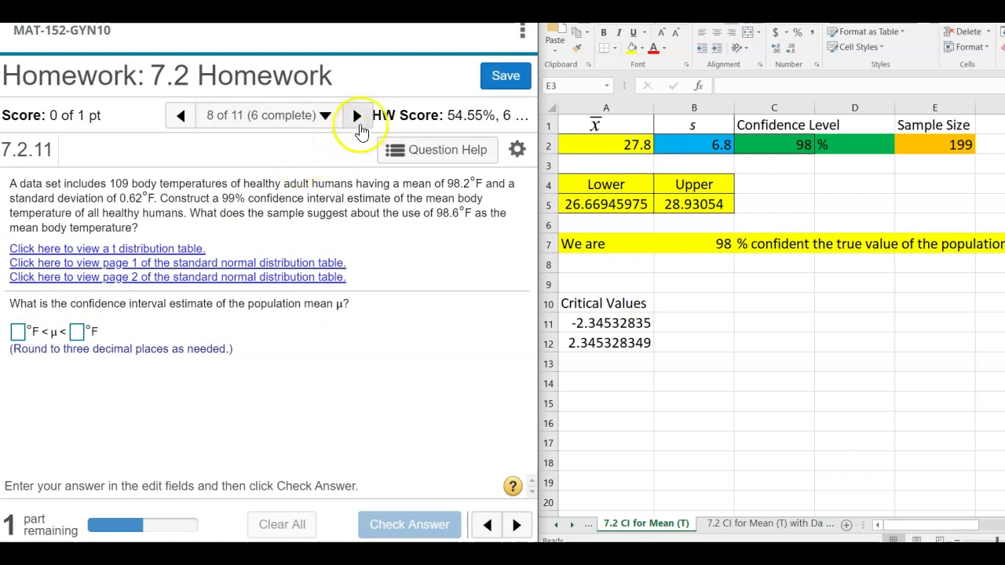
click(358, 115)
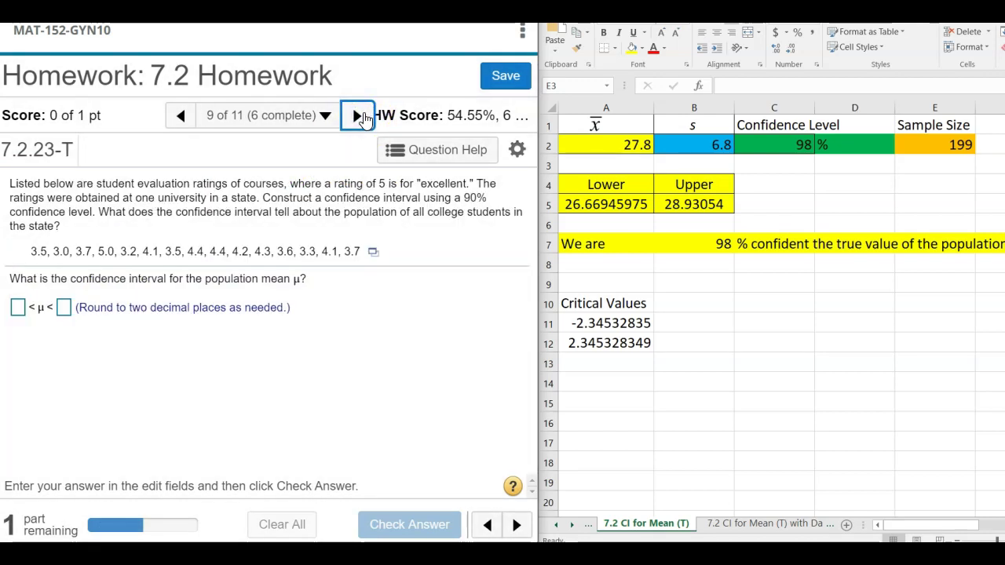
click(362, 116)
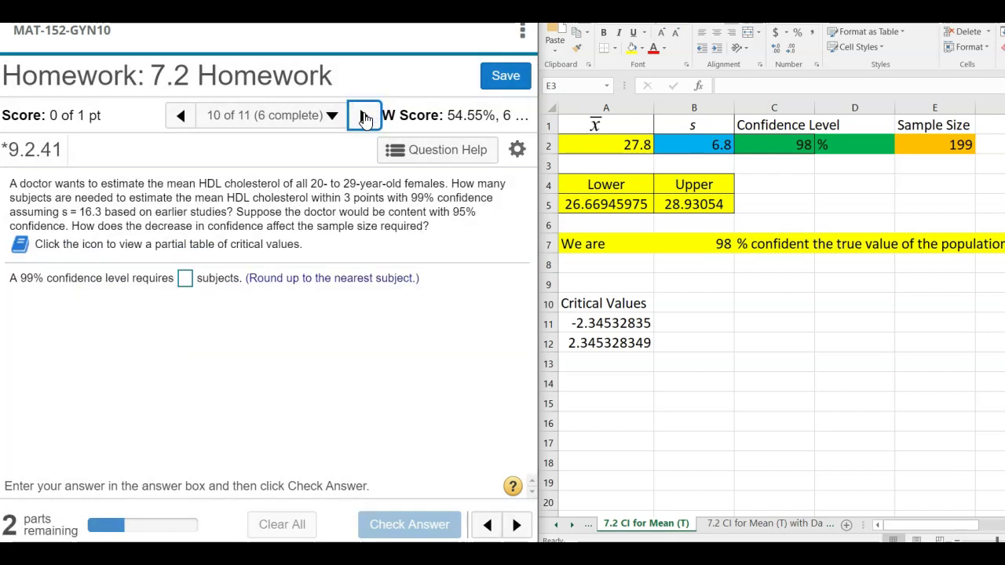
Enter a margin of error of 3 and s of 16.3 on the 7.2 Est. Sample Size (n) Mean sheet.
click(737, 522)
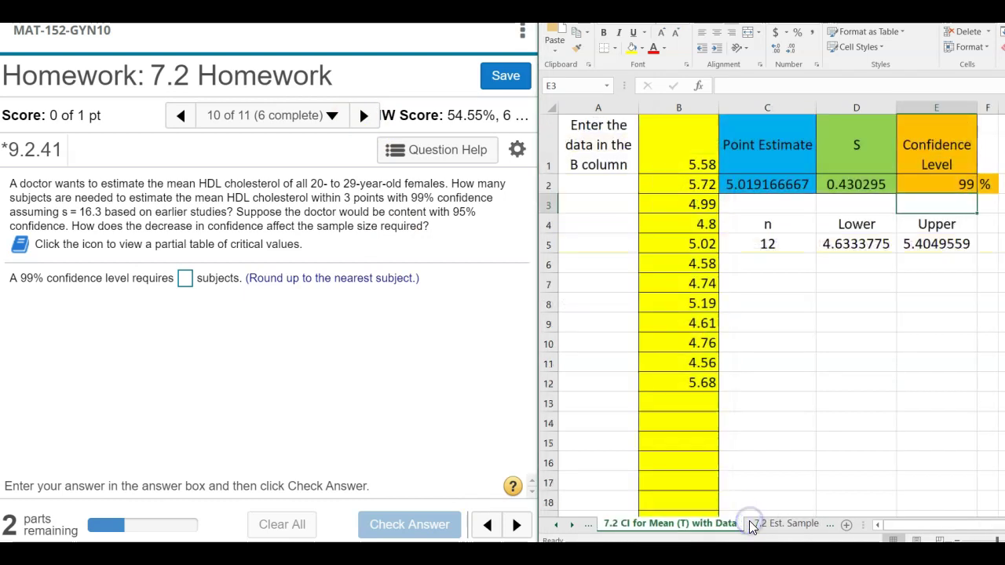
click(768, 524)
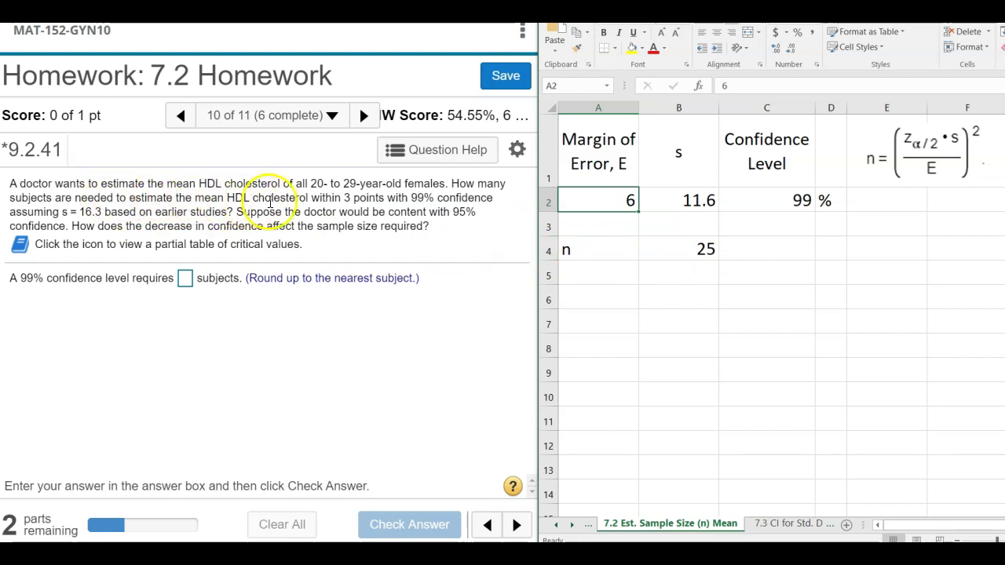
click(616, 200)
text(3)
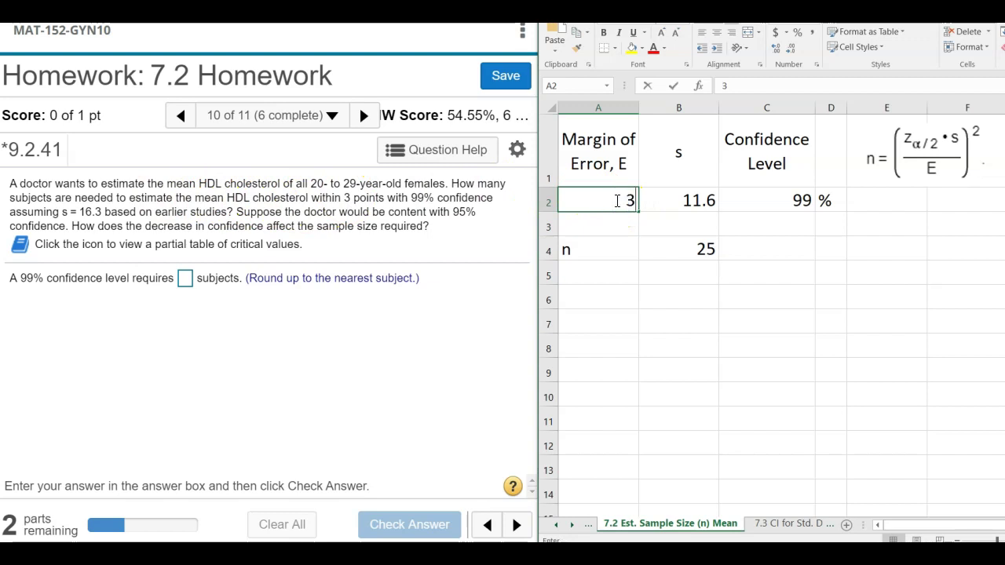
key(Tab)
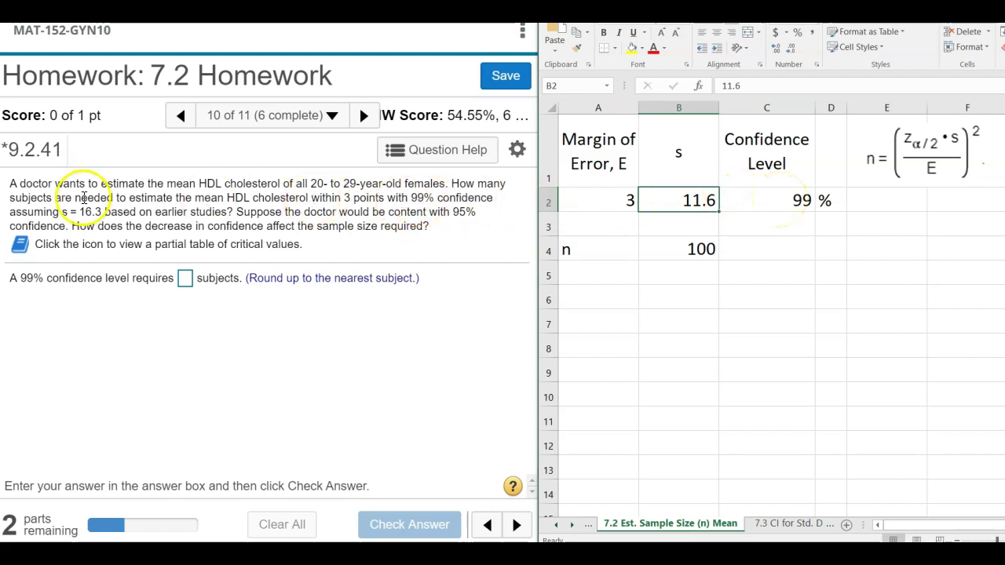
click(672, 205)
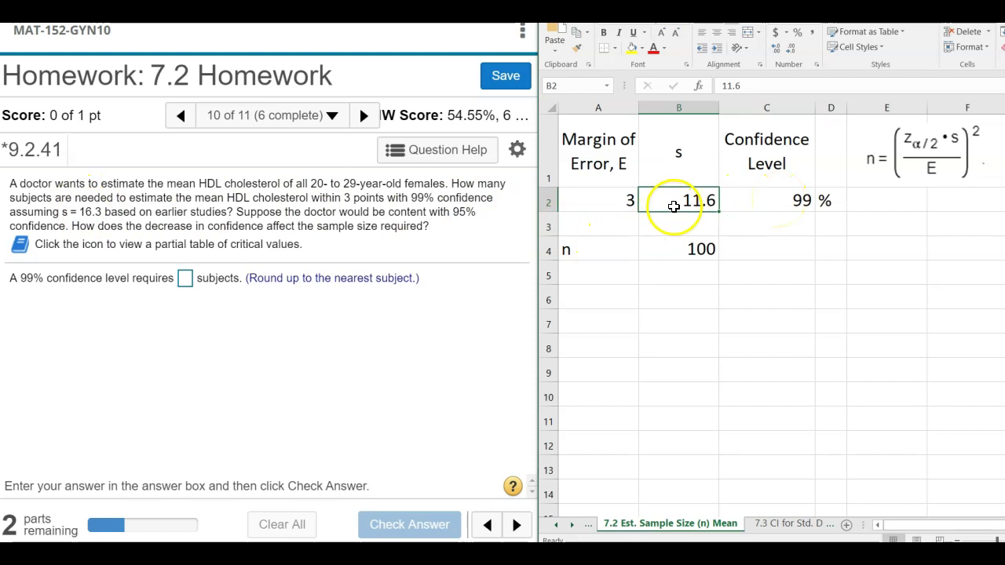
text(16.)
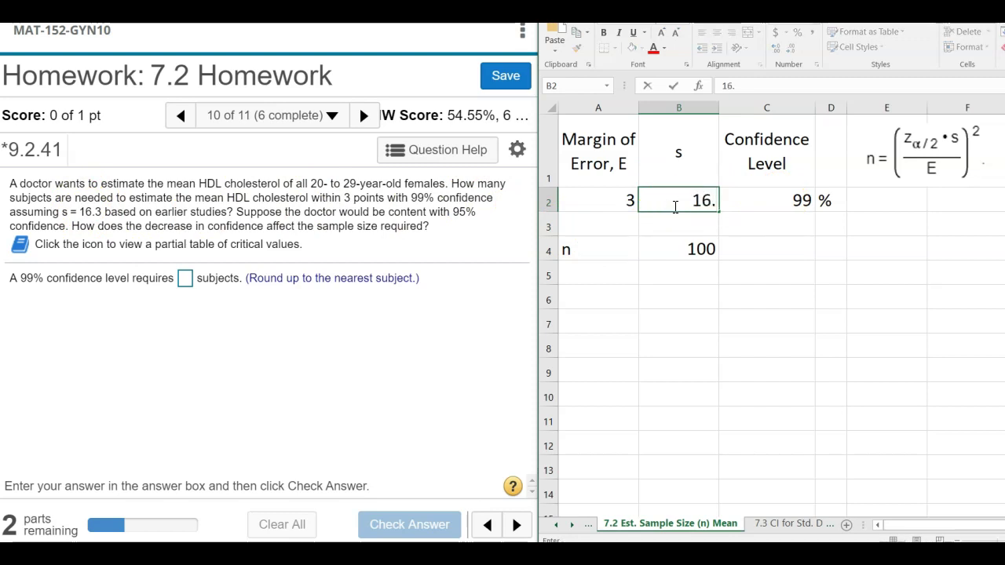
key(Return)
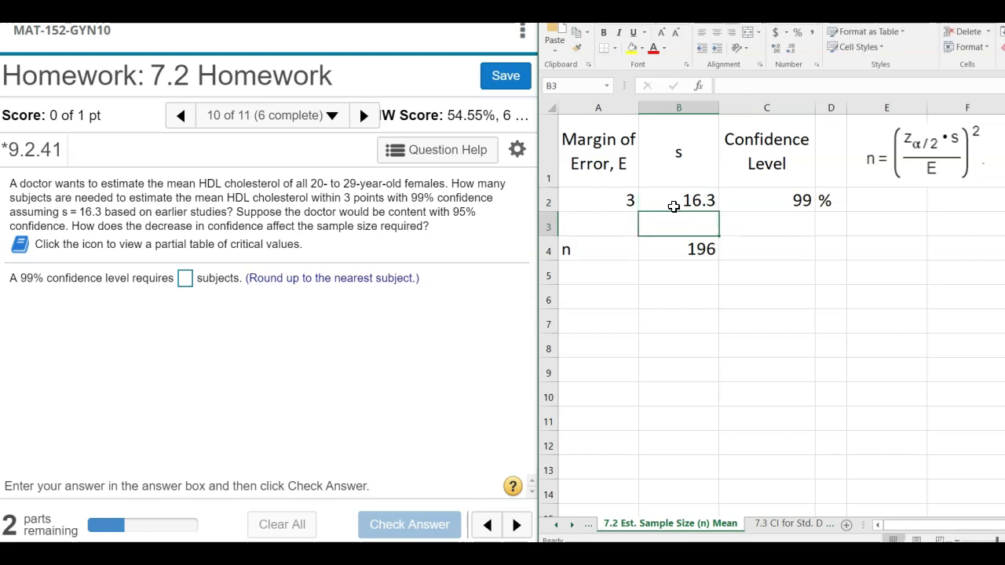
Check the sample size formula in cell B4, and submit 196 subjects as the 99% confidence answer, dismissing the feedback.
click(676, 252)
double_click(676, 251)
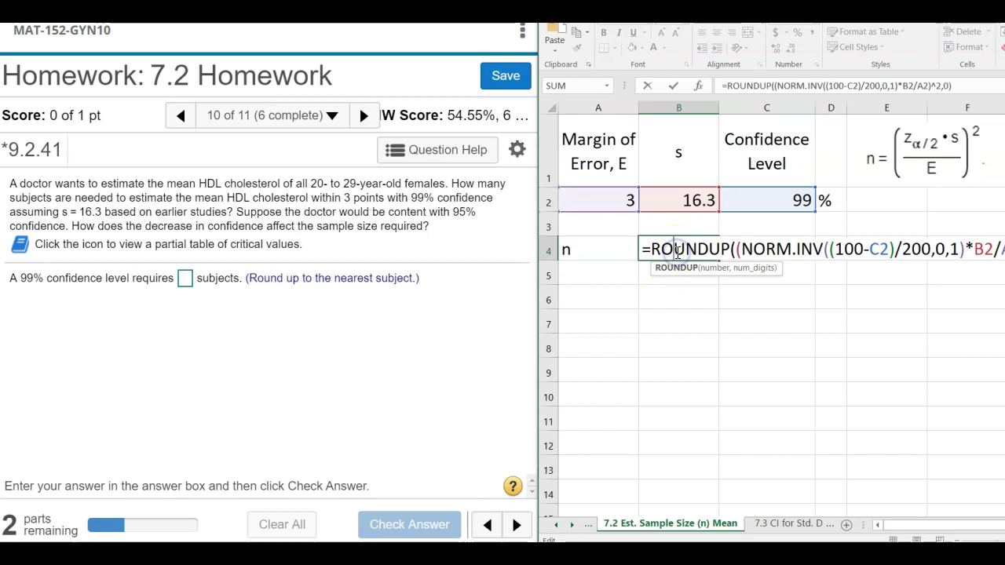
key(Return)
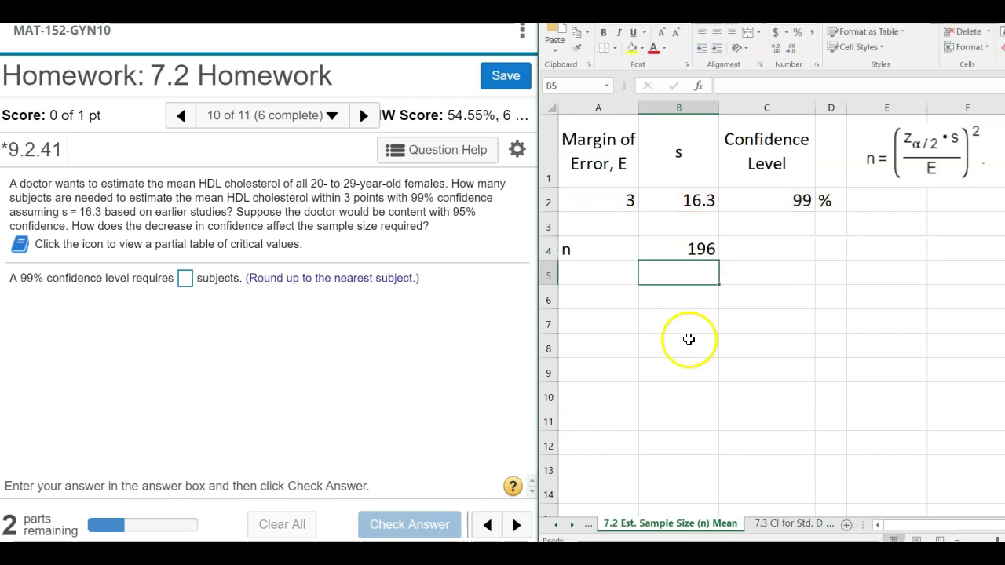
click(185, 280)
text(196)
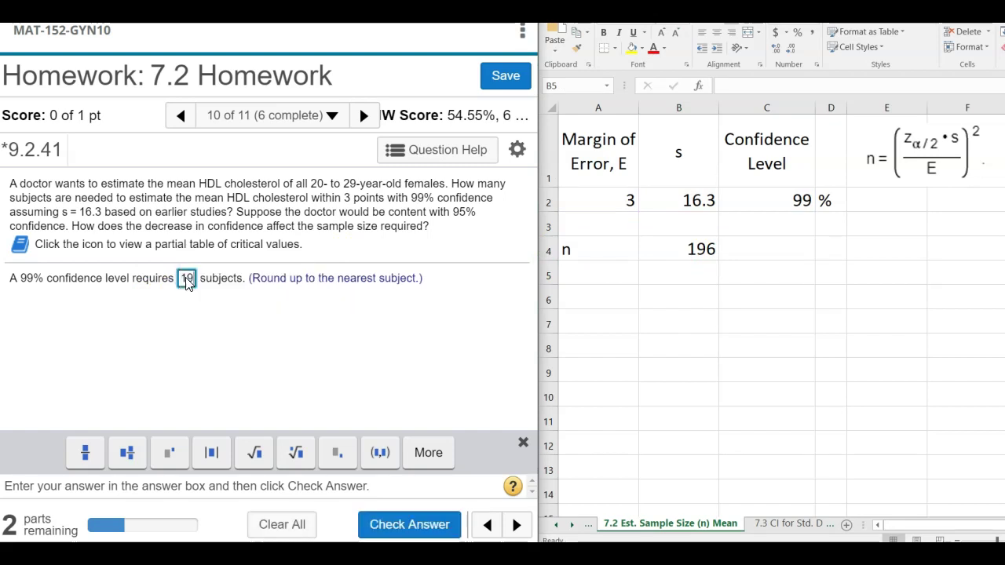
key(Return)
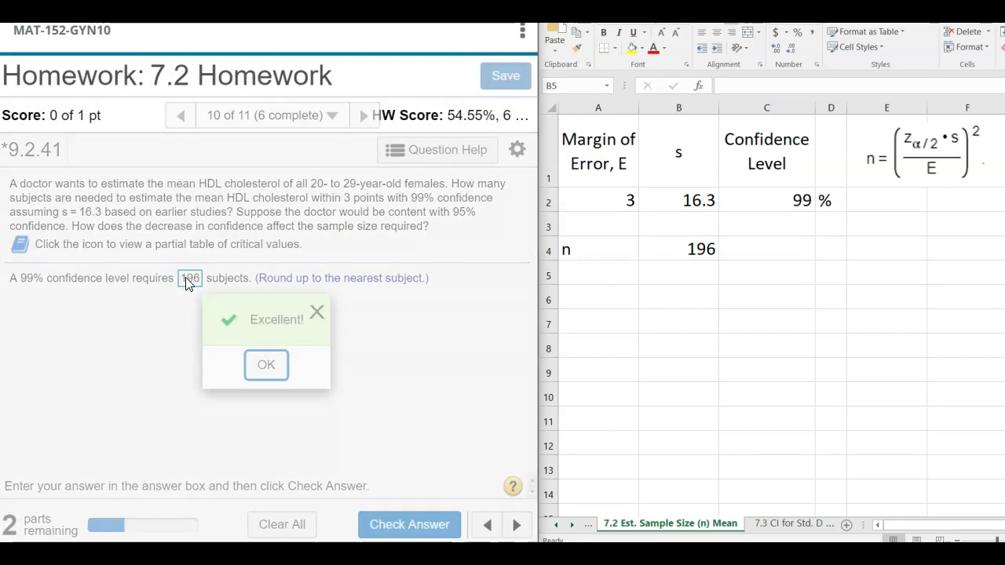
key(Return)
click(188, 312)
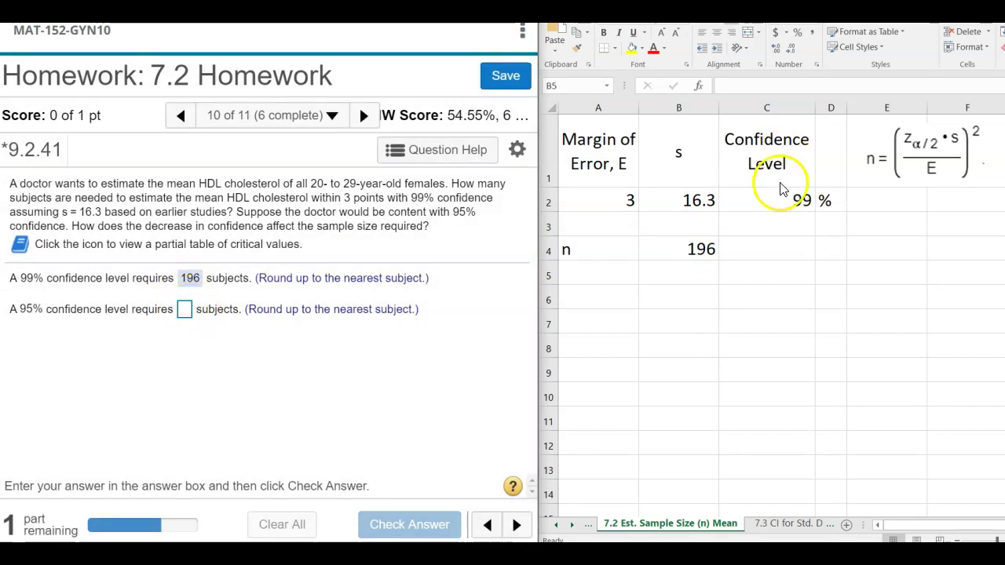
Set the confidence level to 95% on the sample size sheet.
click(781, 204)
click(783, 202)
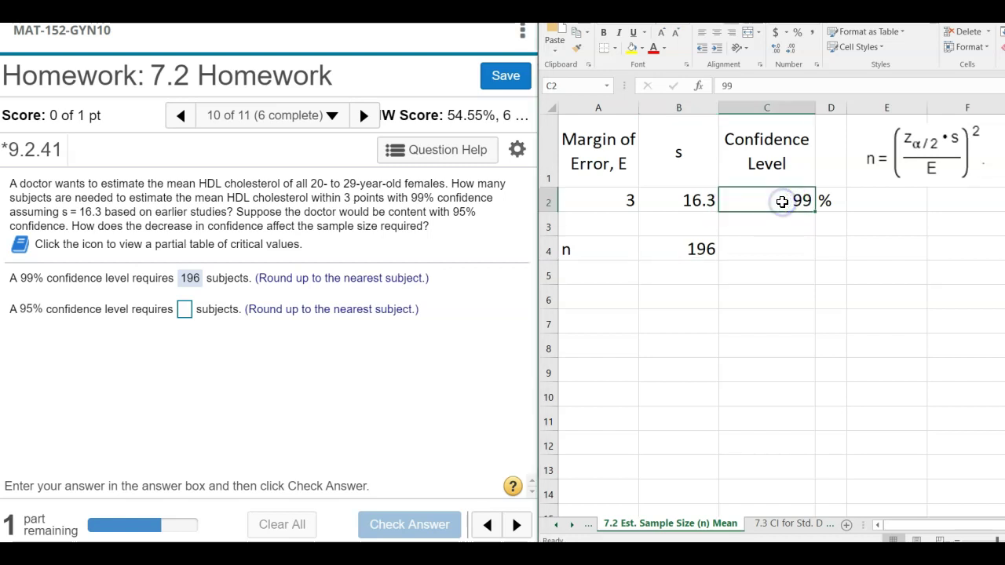
text(95)
key(Return)
click(750, 226)
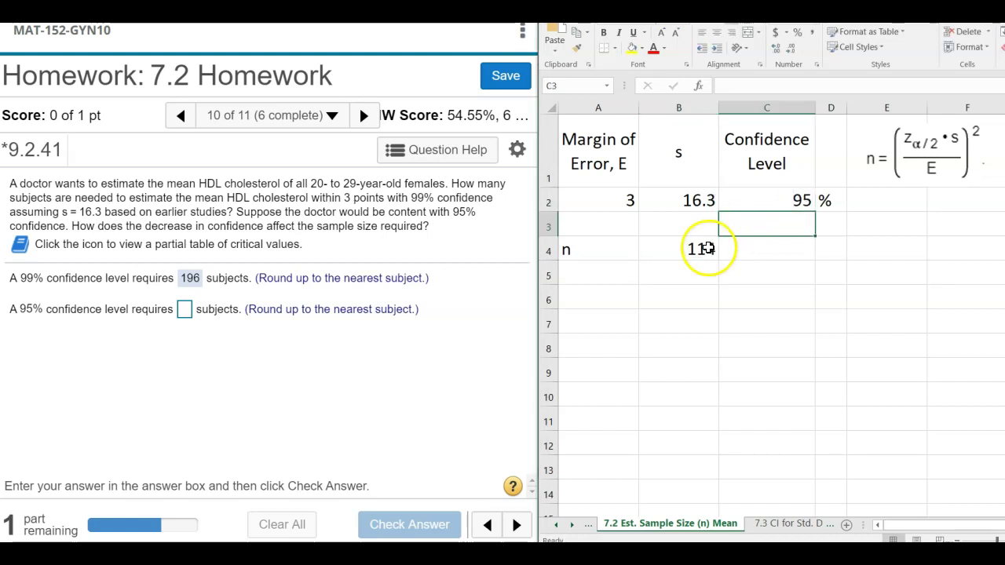
Answer the 95% confidence part with 114 subjects, submit it and dismiss the feedback.
click(184, 310)
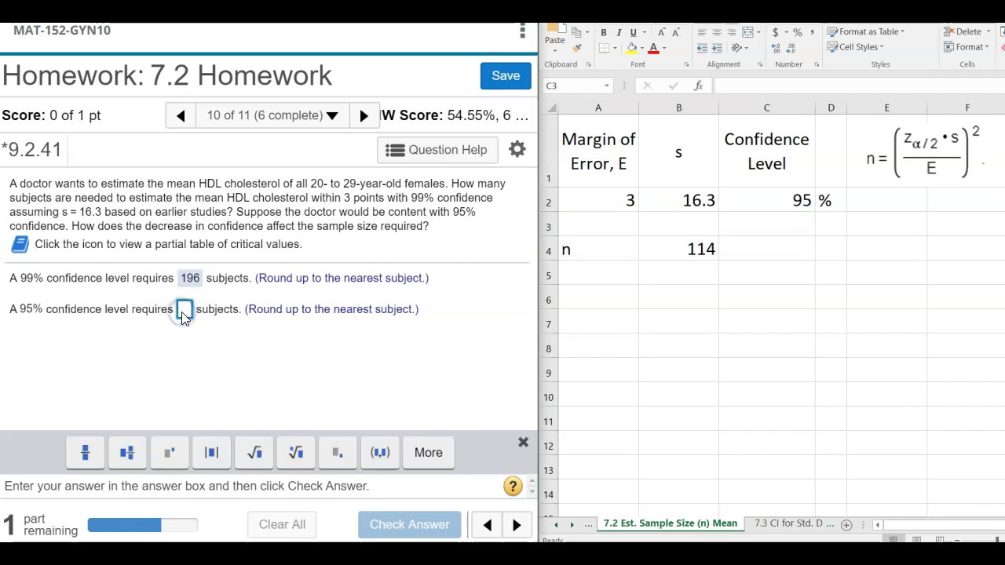
text(114)
key(Return)
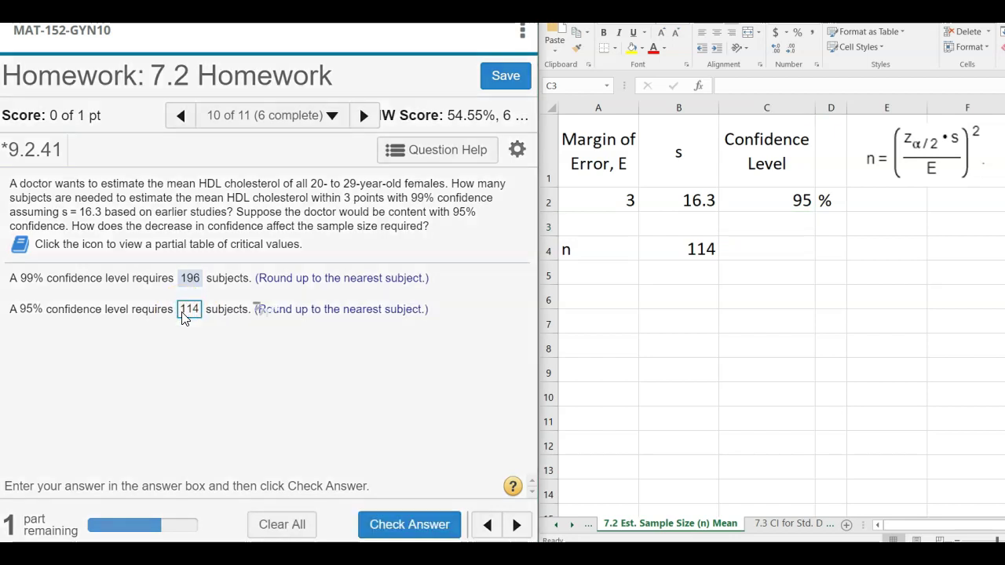
click(262, 359)
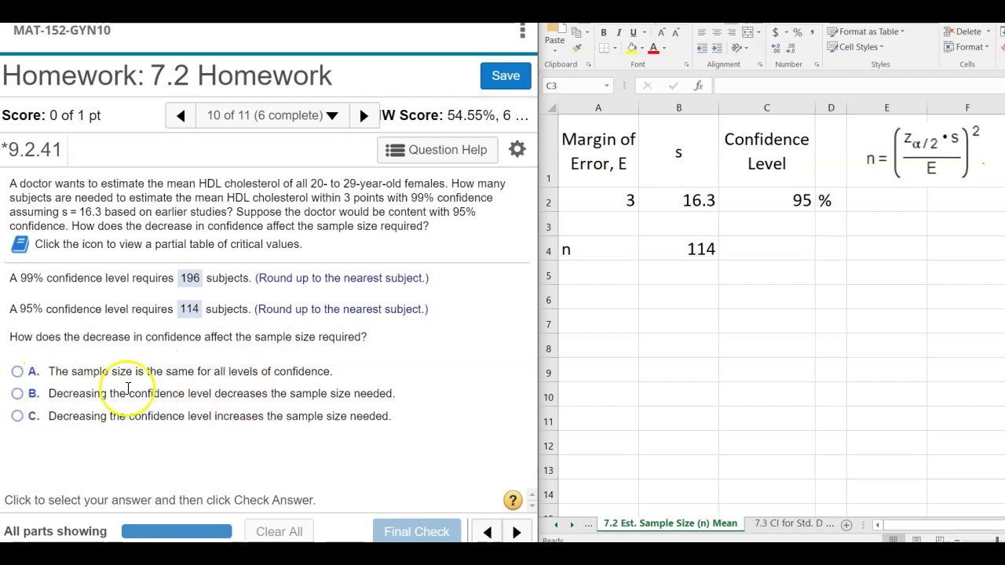
Answer the effect of decreasing confidence with choice B, submit it, and move on to question 11.
click(17, 394)
click(401, 526)
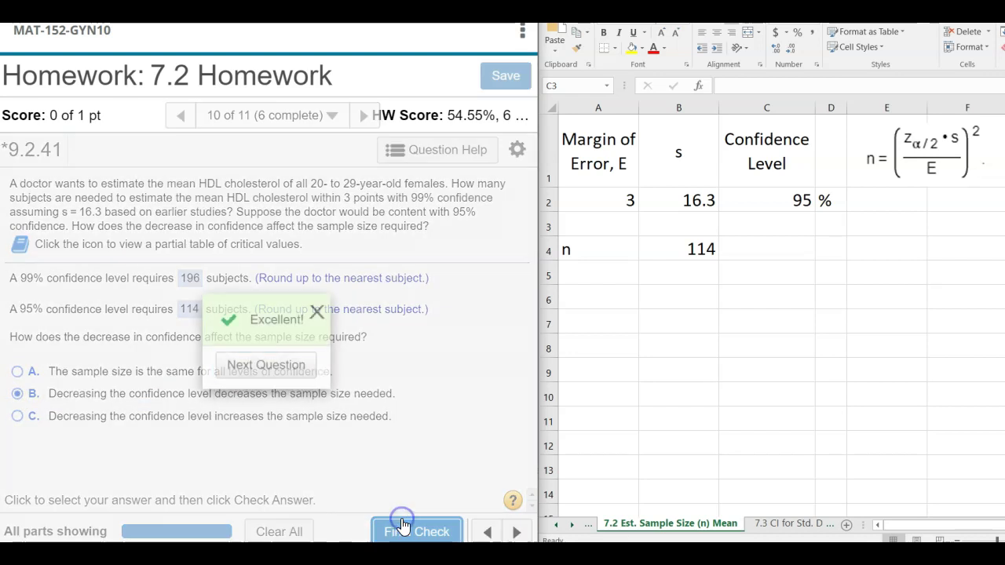
click(276, 363)
click(364, 117)
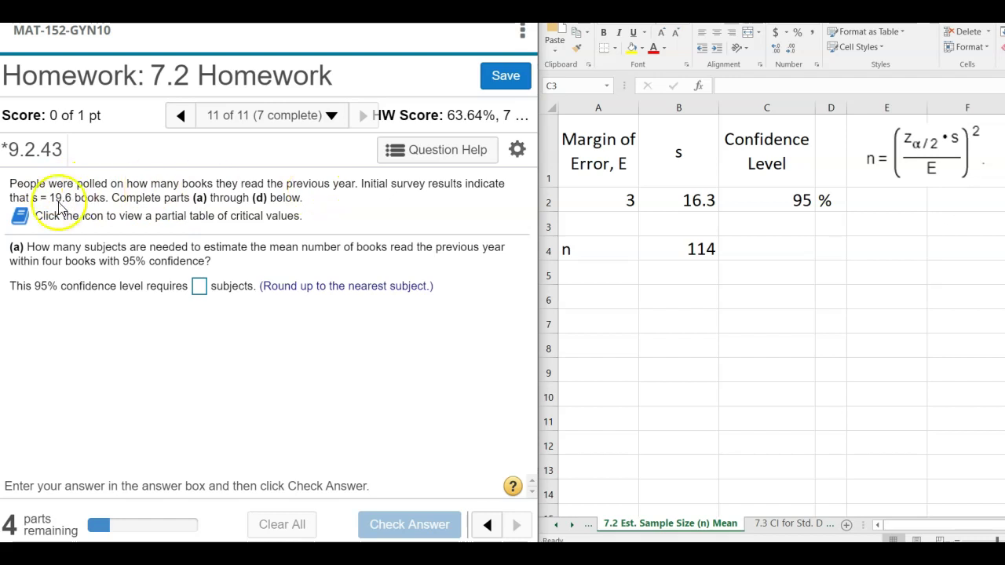
Set s to 19.6 and the margin of error to 4 for the book-reading survey.
click(688, 198)
text(19.)
key(Return)
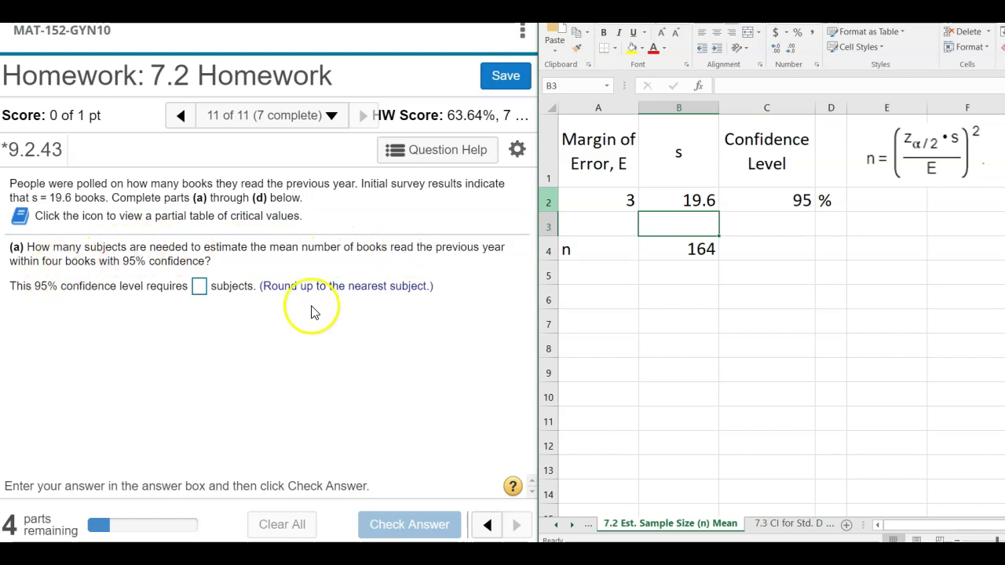
click(597, 203)
text(4)
key(Return)
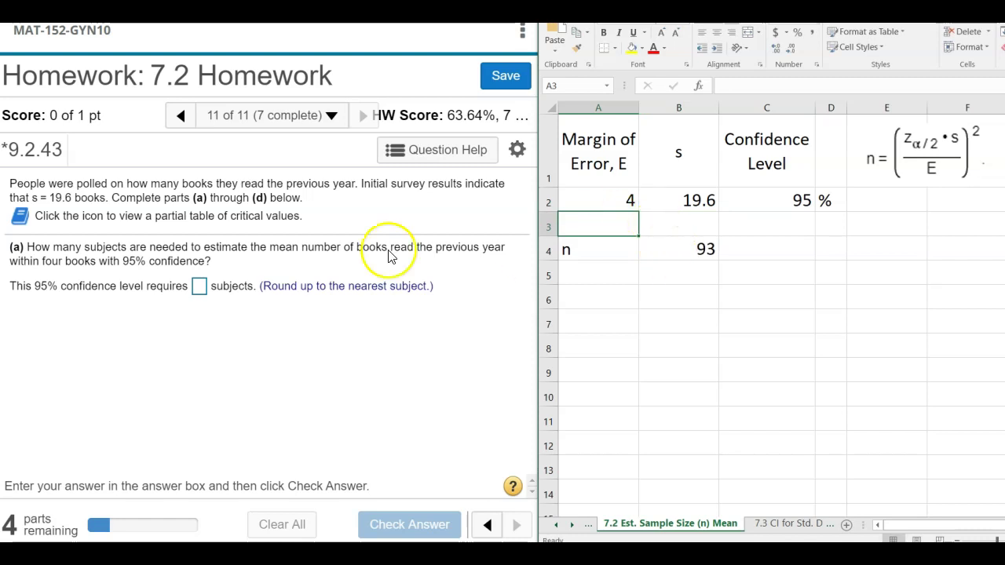
Answer part (a) with 93 subjects, submit it and dismiss the feedback.
click(201, 287)
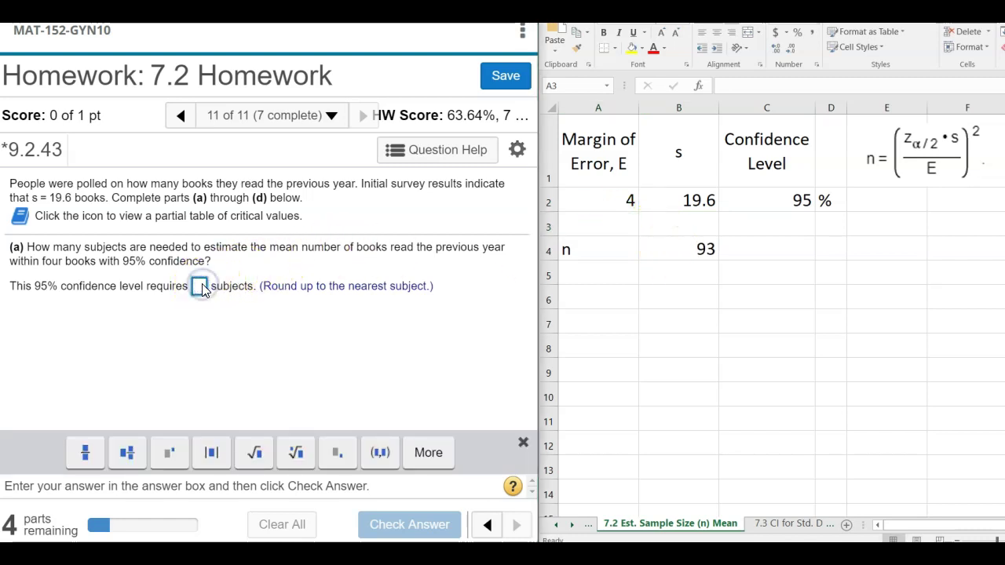
text(93)
key(Return)
key(Return)
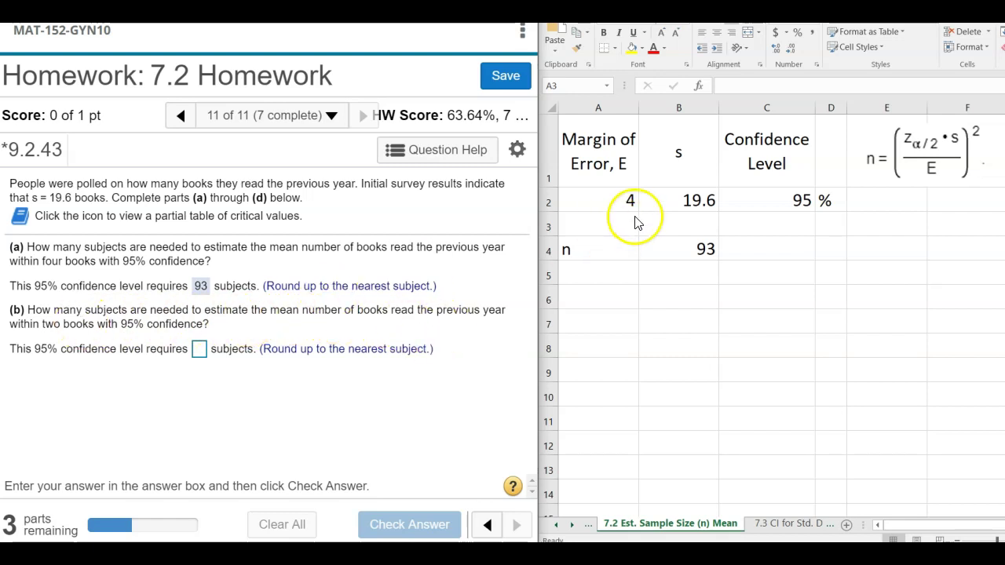
Set the margin of error to 2 on the sample size sheet for part (b).
click(612, 194)
click(617, 198)
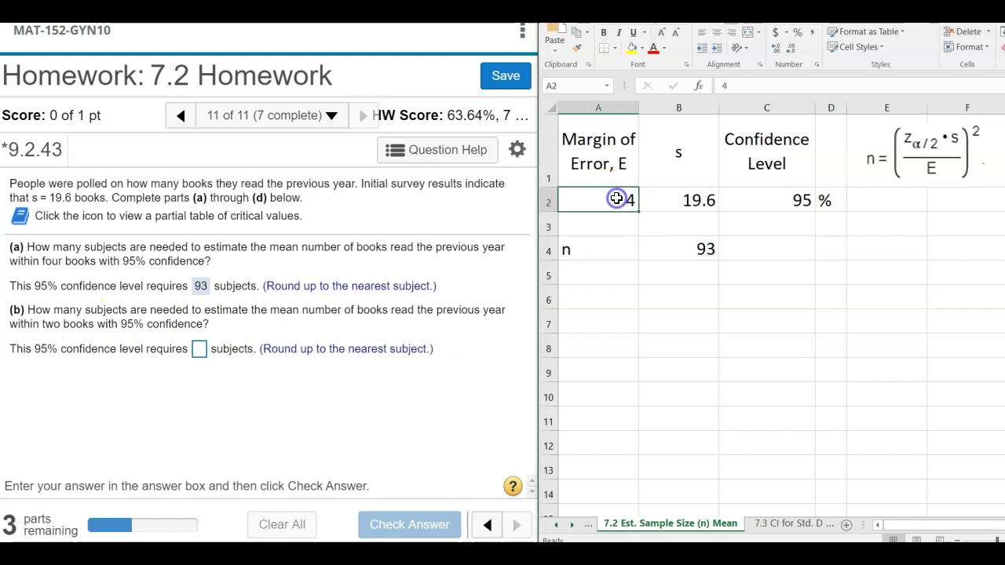
text(2)
key(Return)
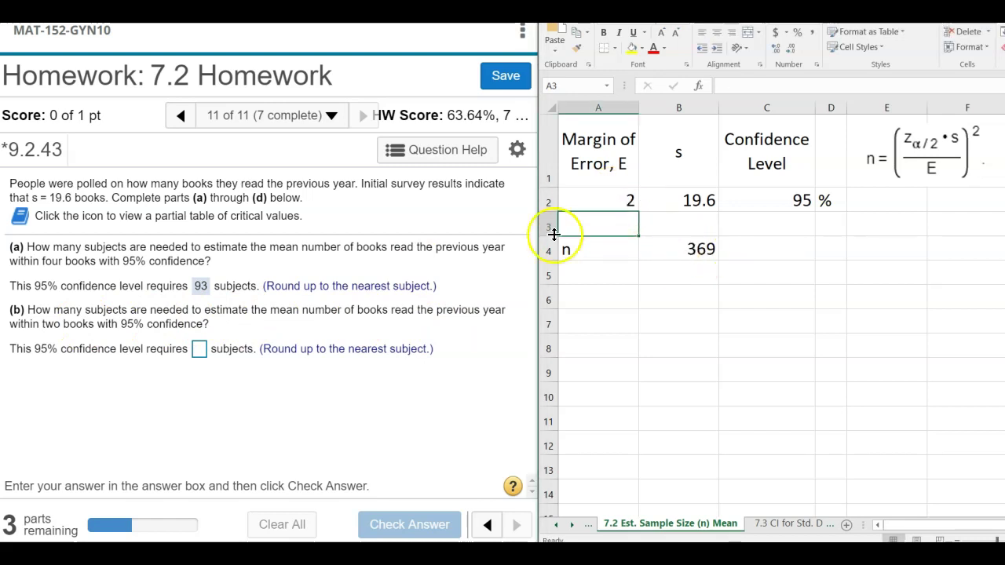
Answer part (b) with 369 subjects and submit it.
click(201, 350)
text(369)
key(Return)
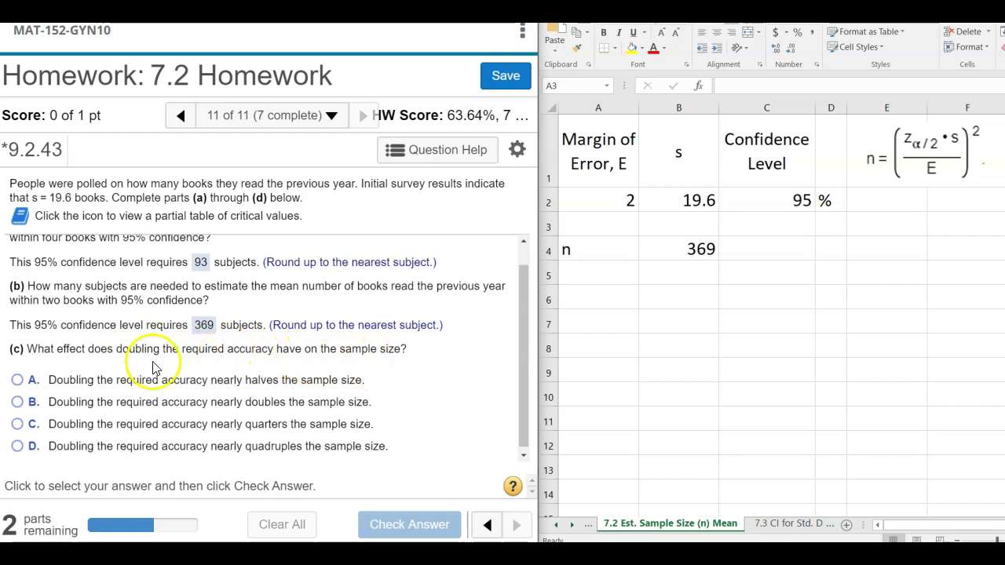
Set the margin of error to 4 and calculate the ratio of the two sample sizes with =369/93 in cell C6.
click(617, 201)
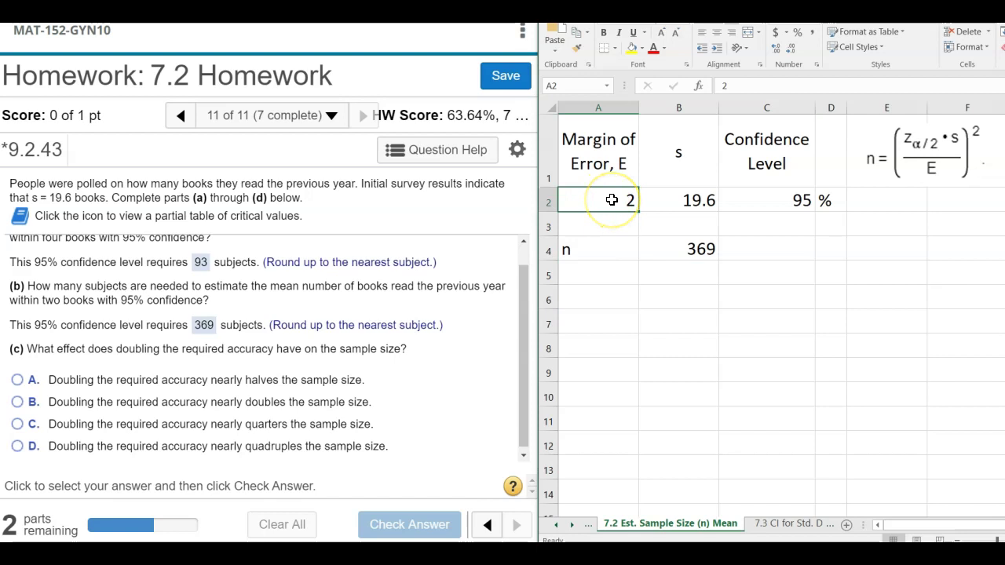
text(4)
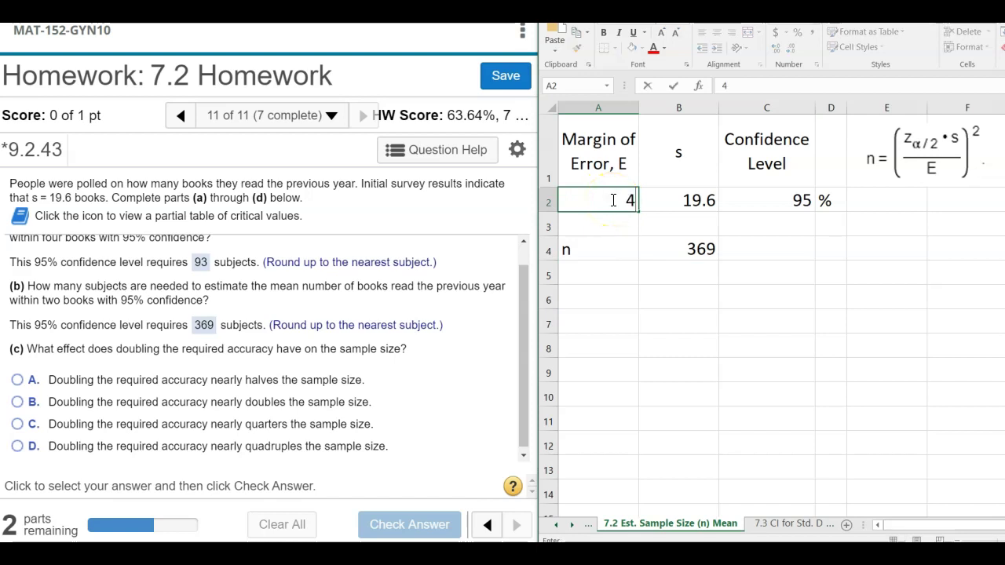
key(Return)
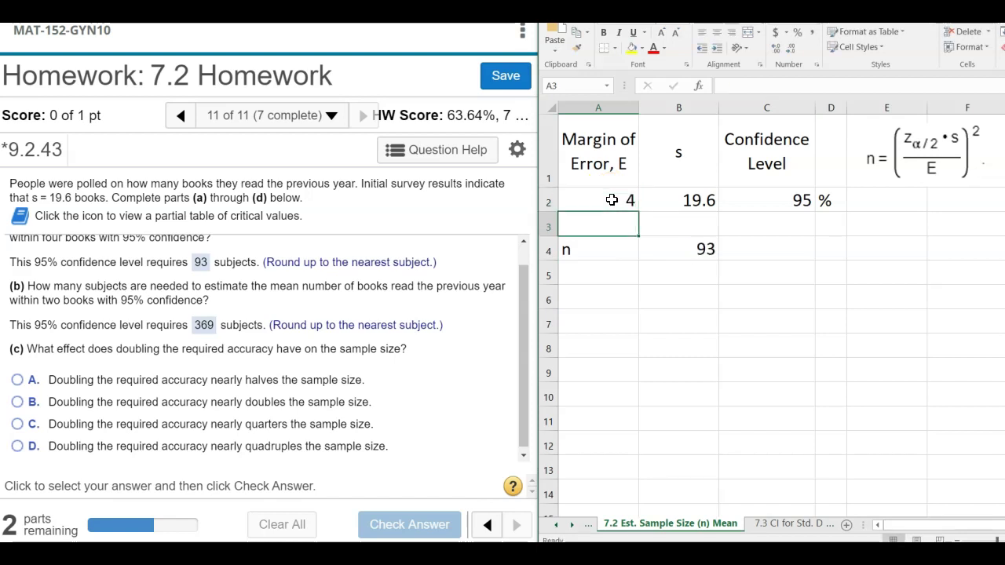
click(767, 288)
text(=369/93)
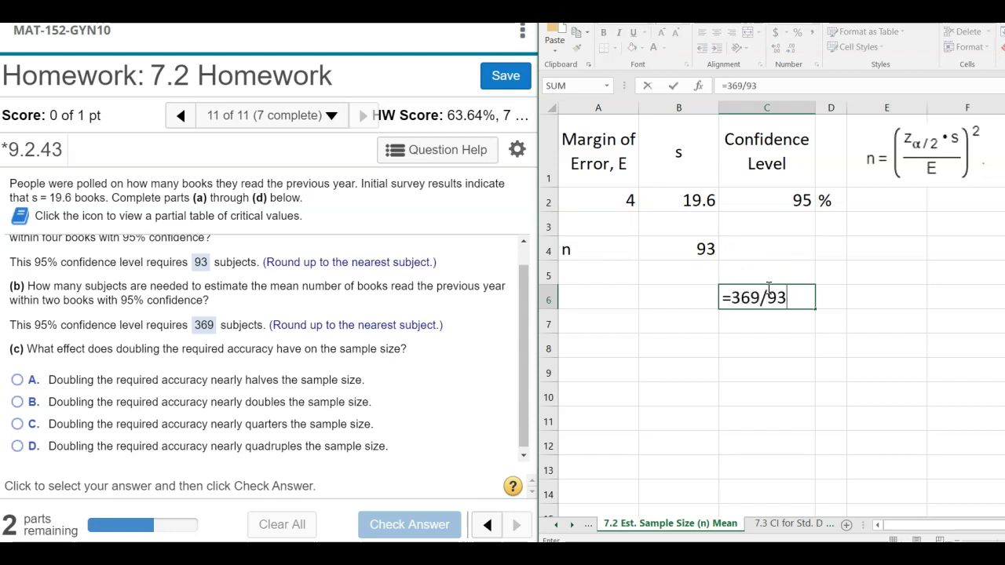
key(Return)
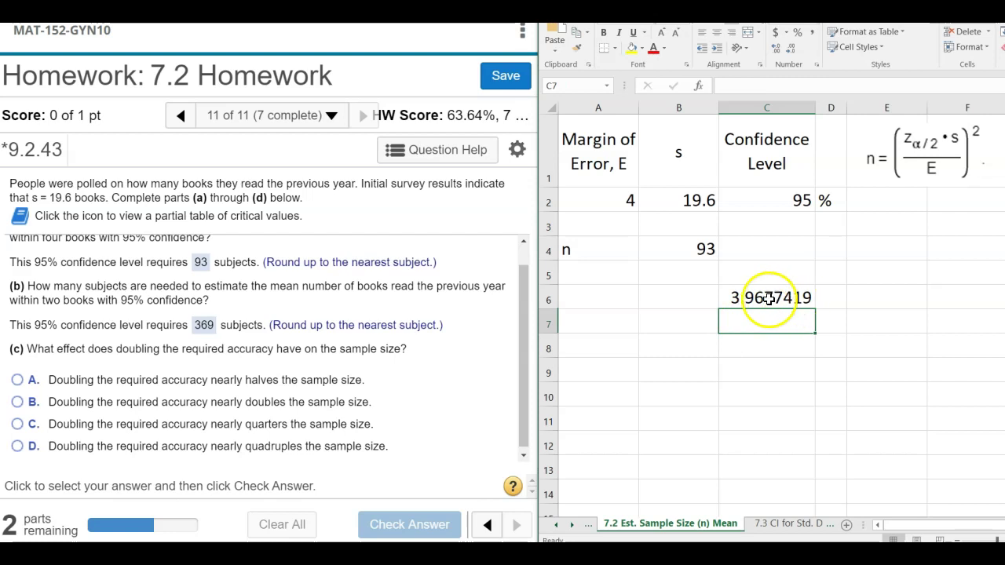
Compare the required sample sizes by switching the margin of error to 2, back to 4, and to 2 again.
click(615, 197)
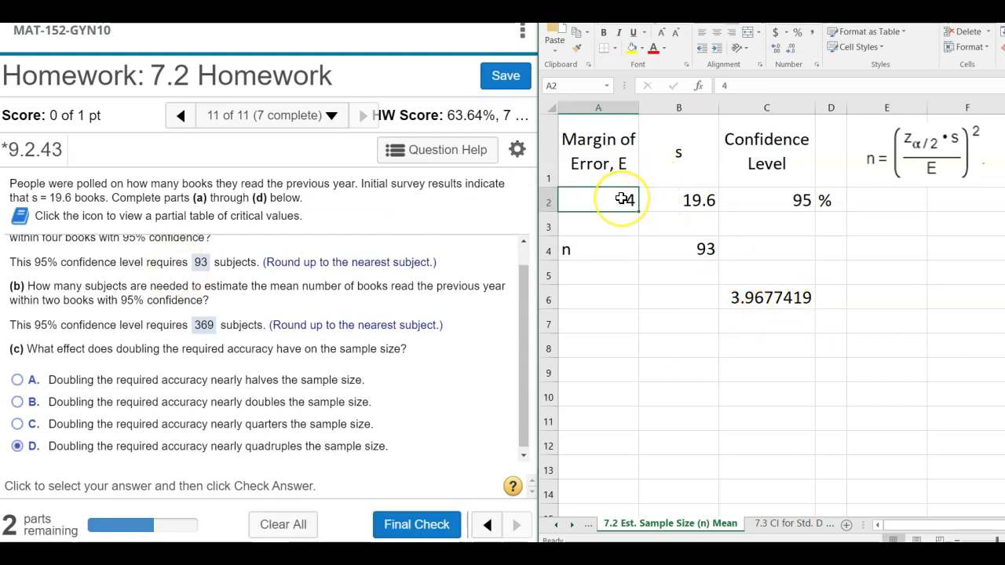
text(2)
key(Return)
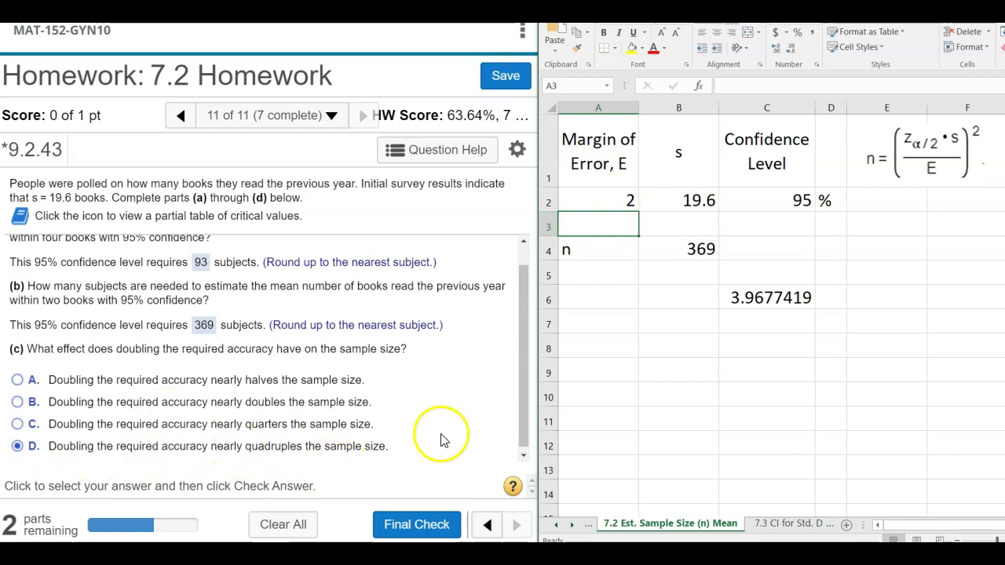
click(614, 202)
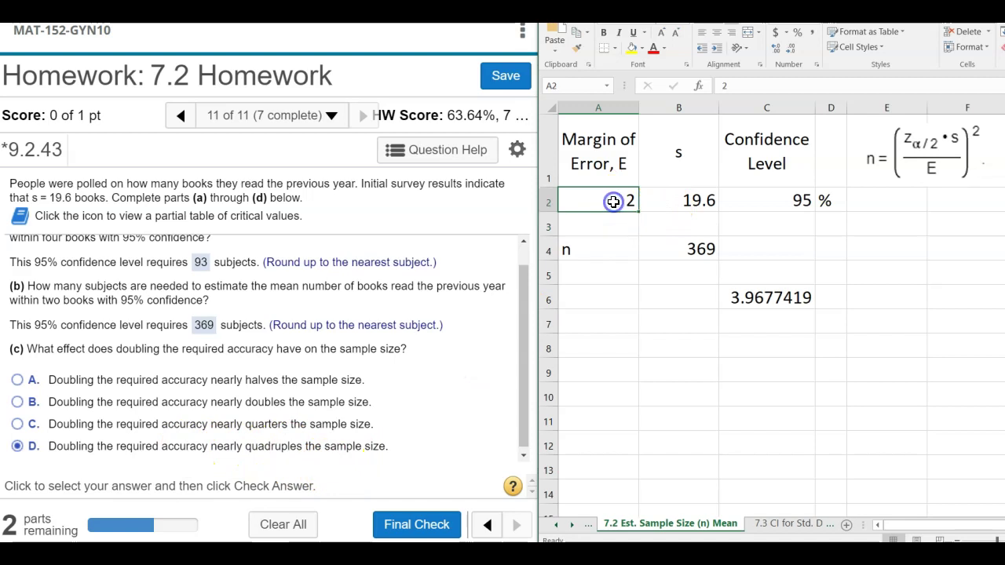
text(4)
key(Return)
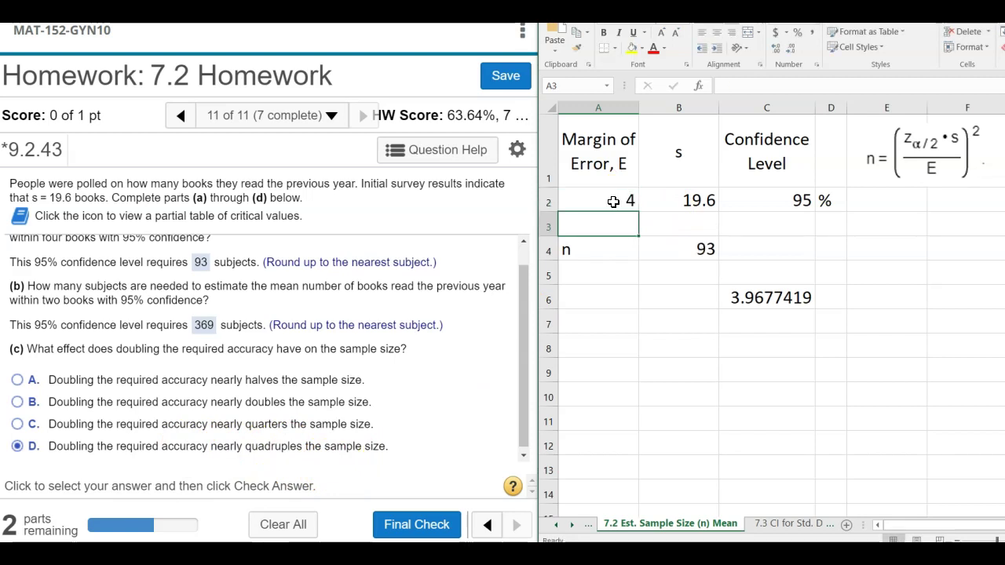
click(614, 201)
text(2)
key(Return)
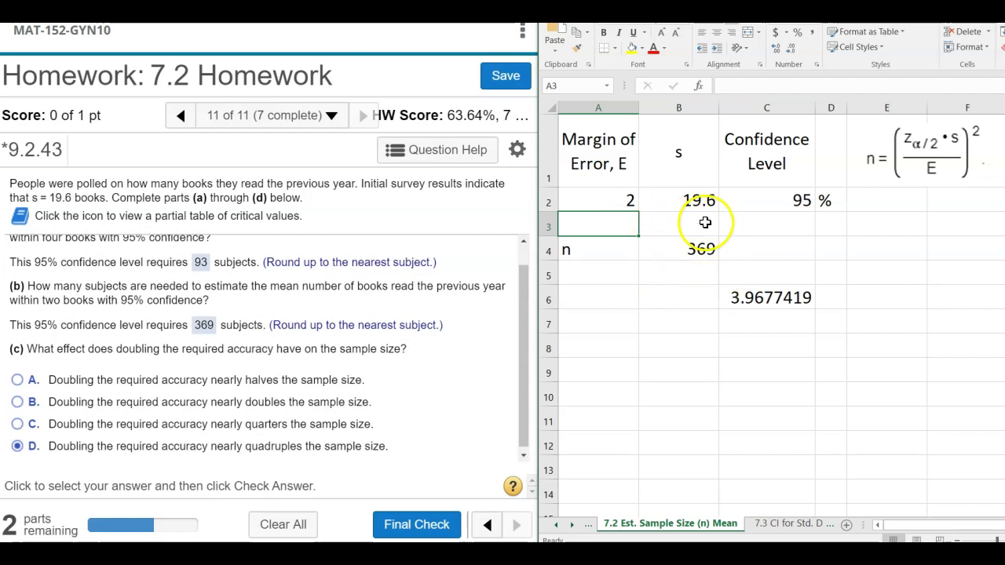
Submit choice D for part (c) on doubling the required accuracy and dismiss the feedback.
click(404, 523)
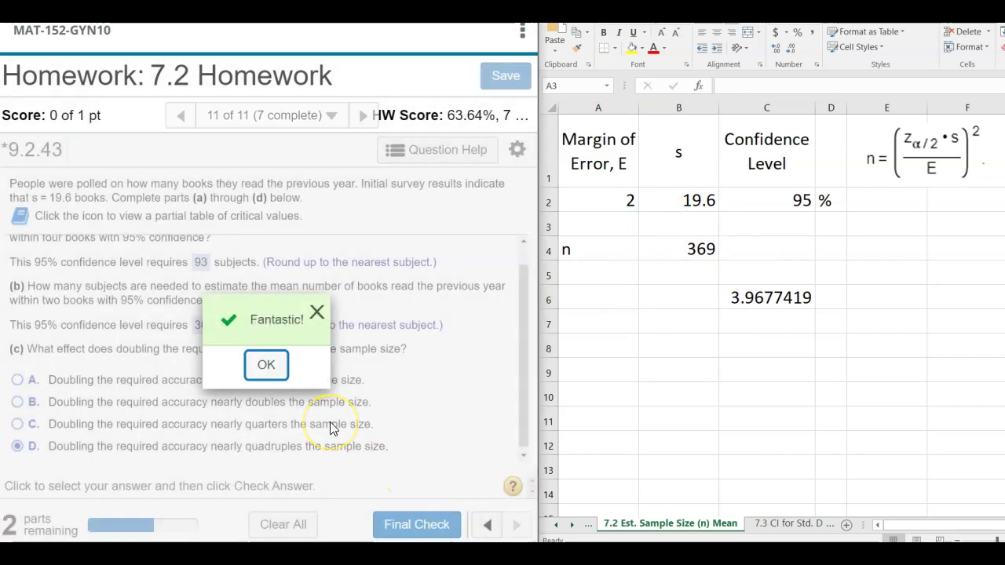
click(267, 365)
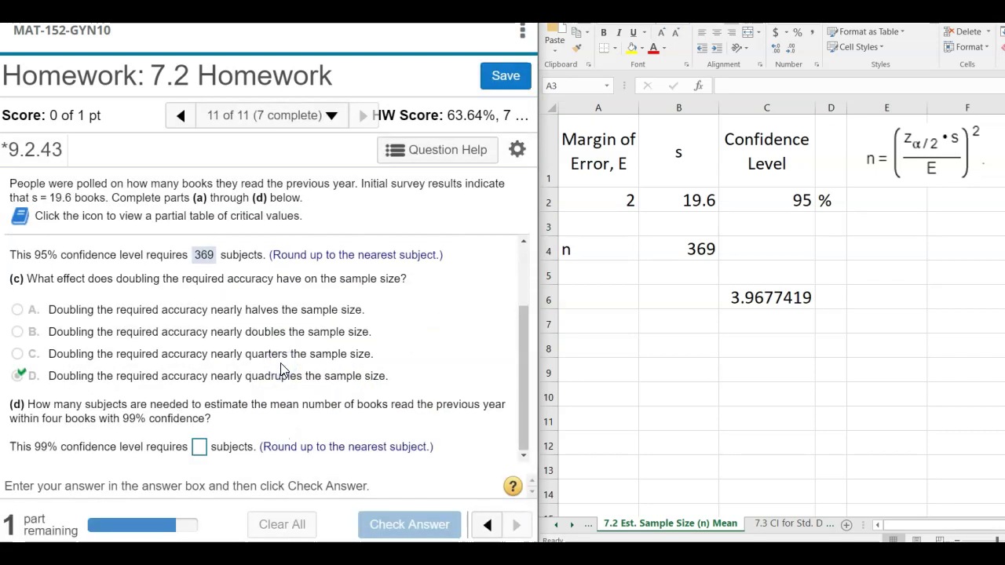